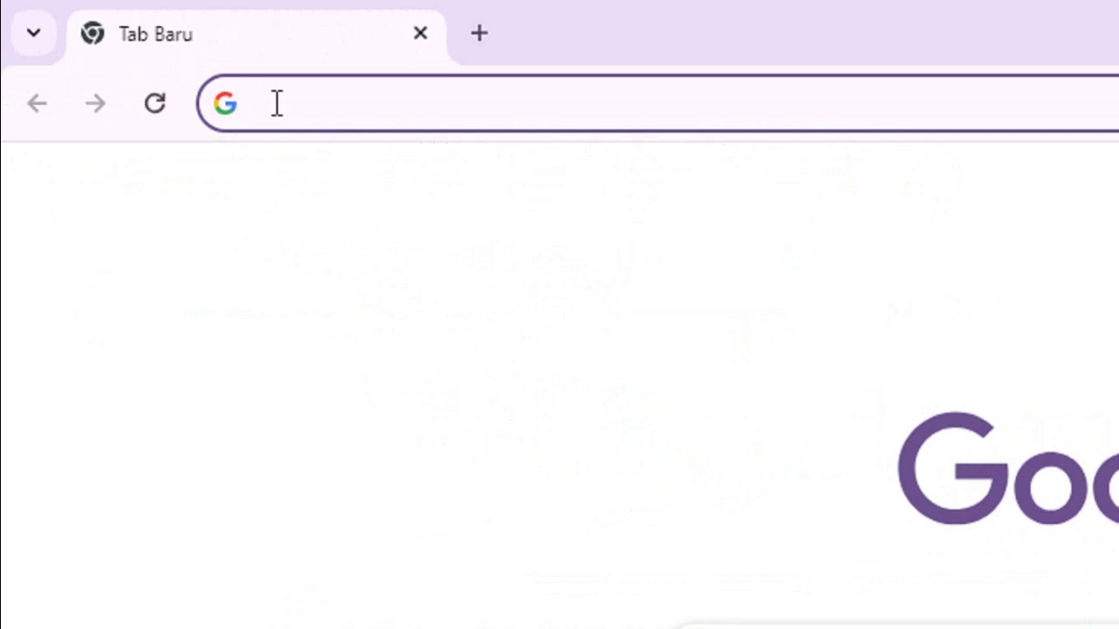
# - Search Google for "merdeka mengajar" and open the Merdeka Mengajar site at guru.kemdikbud.go.id
pyautogui.write('merdek')
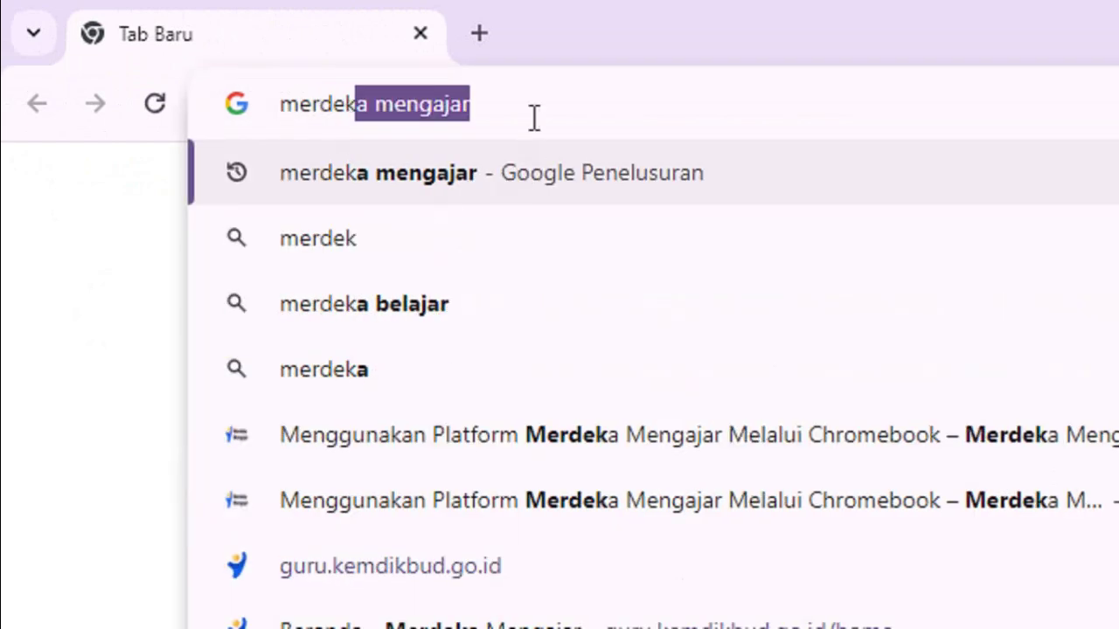
pyautogui.press('Right')
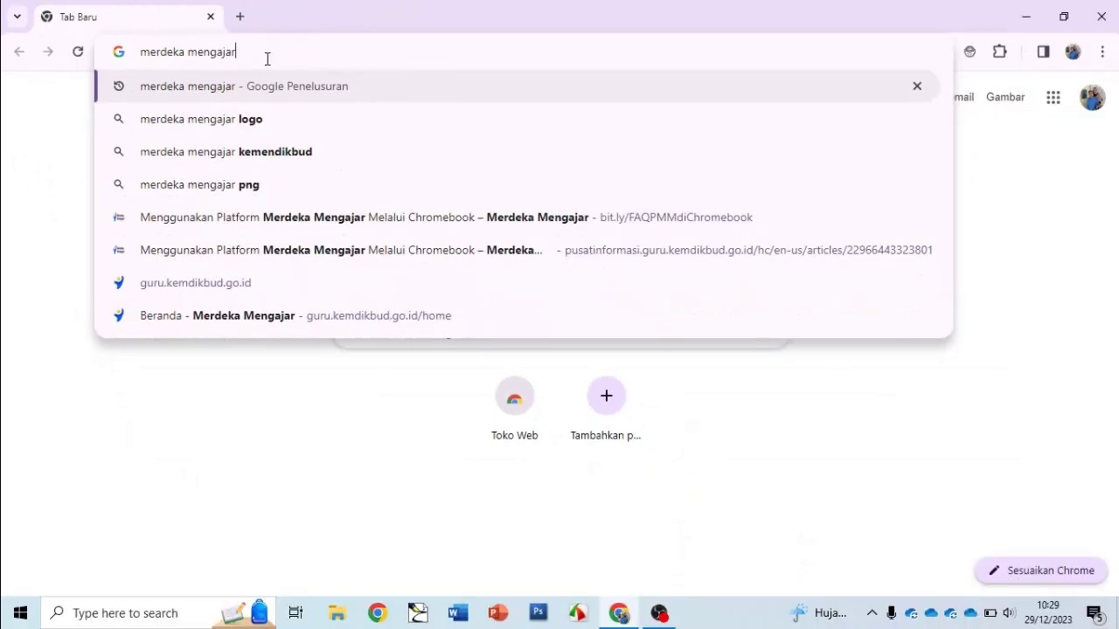
pyautogui.press('Return')
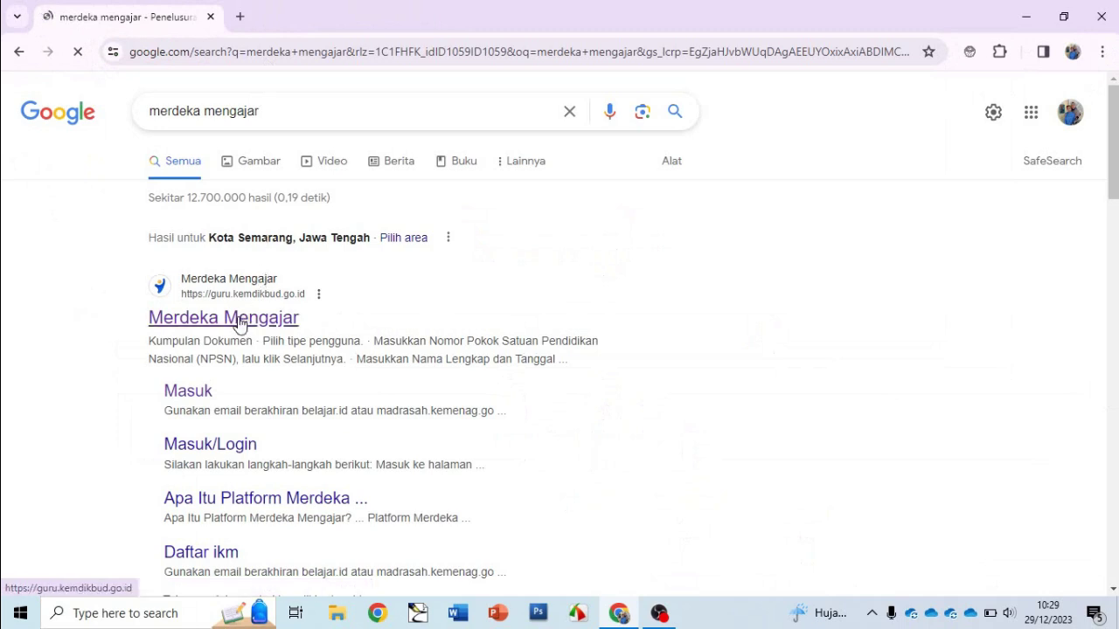
pyautogui.click(241, 319)
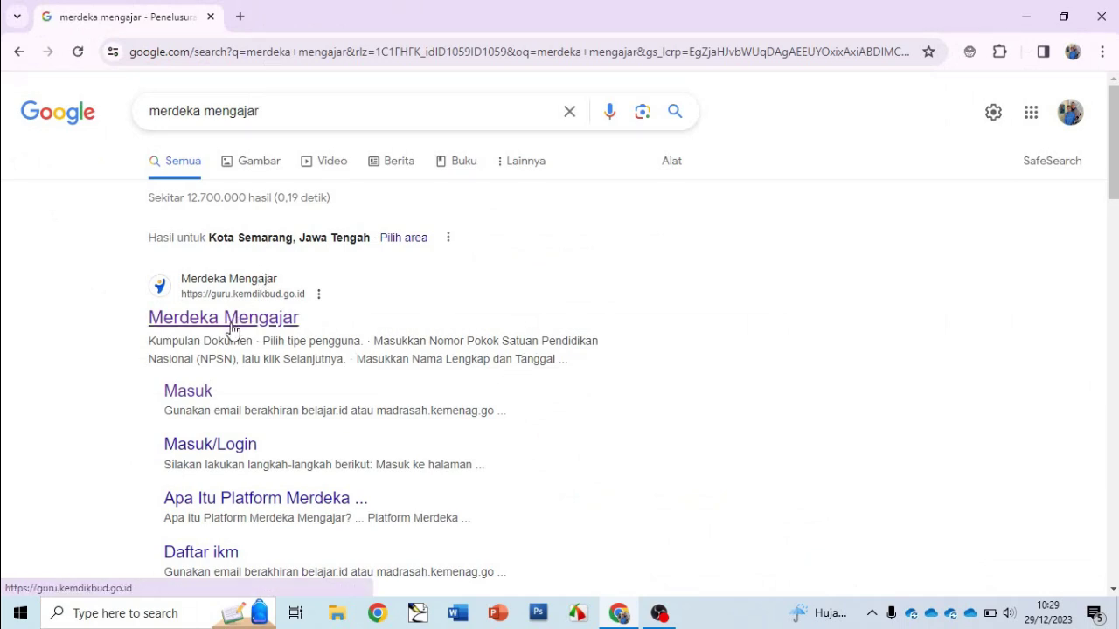
pyautogui.click(231, 328)
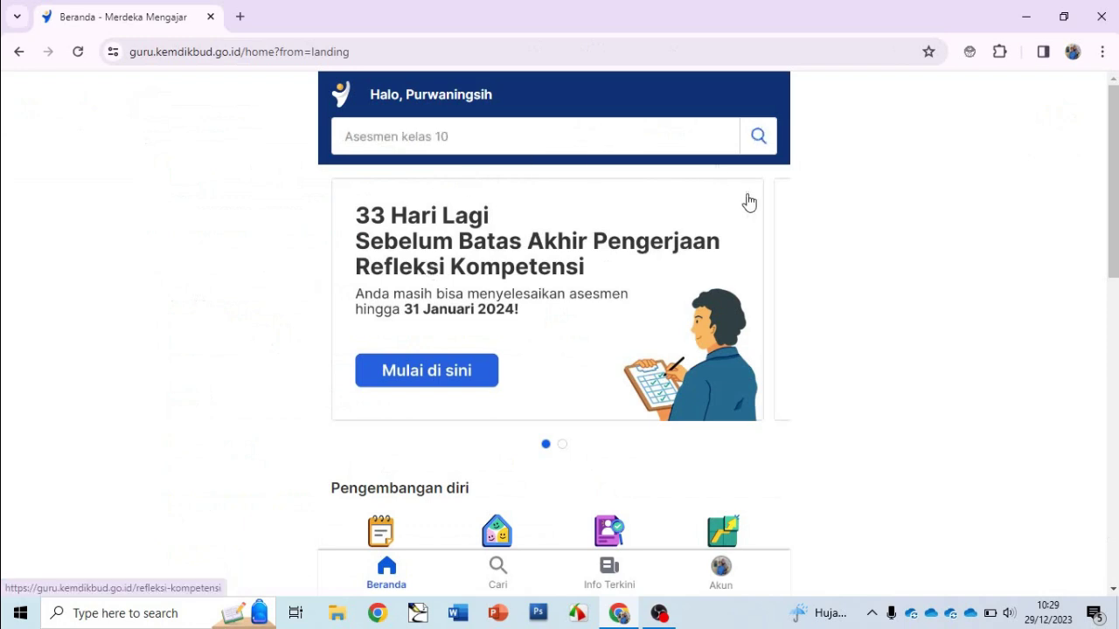
# - Open Pengelolaan Kinerja from the Pengembangan diri section and choose to stay on the current device
pyautogui.moveTo(1112, 225); pyautogui.dragTo(1111, 319)
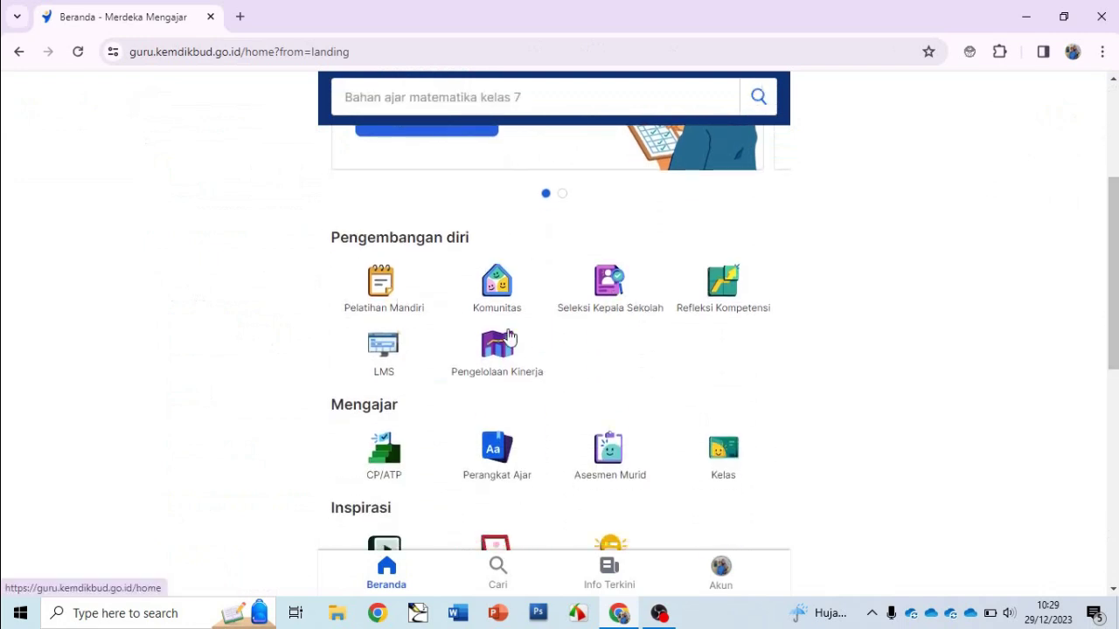
pyautogui.click(495, 367)
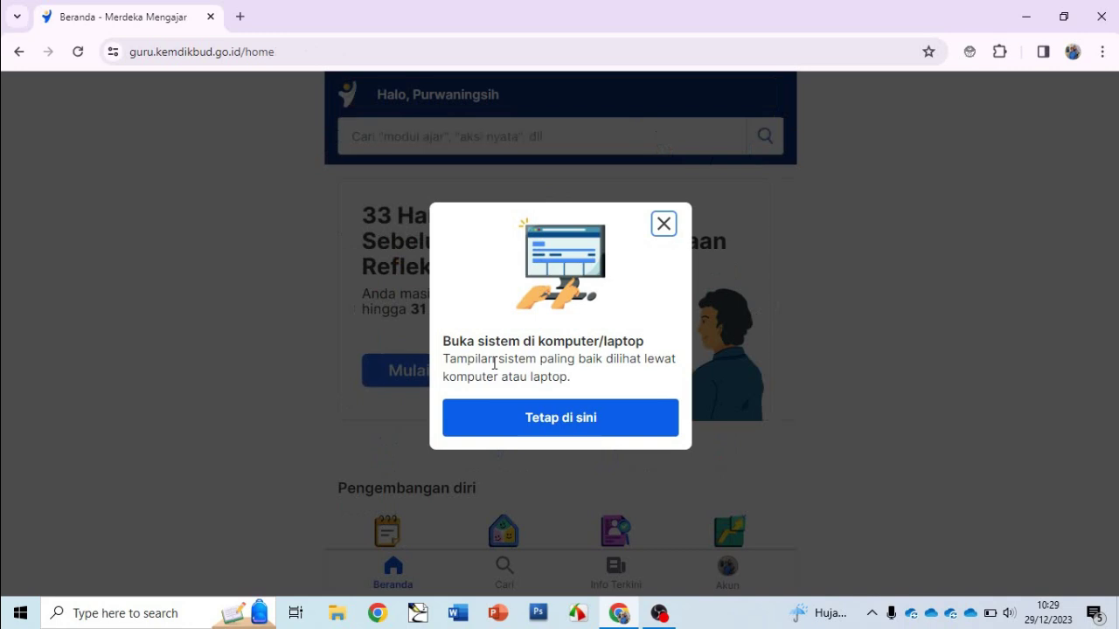
pyautogui.click(568, 423)
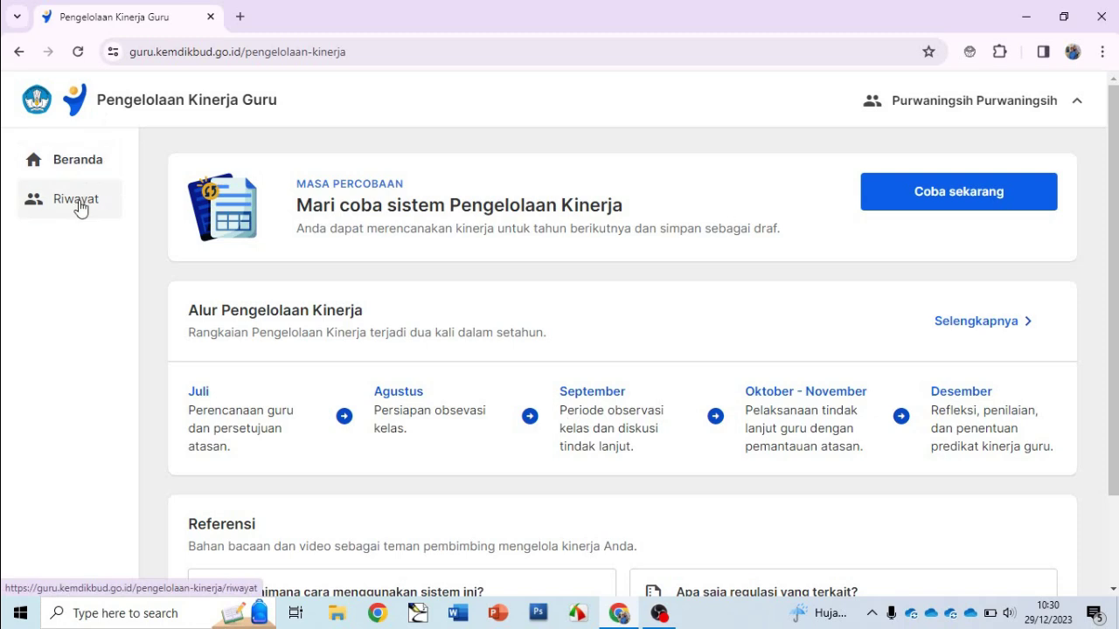
# - Review the Masa Percobaan offer, the Alur Pengelolaan Kinerja schedule and the Referensi section
pyautogui.moveTo(298, 183); pyautogui.dragTo(407, 192)
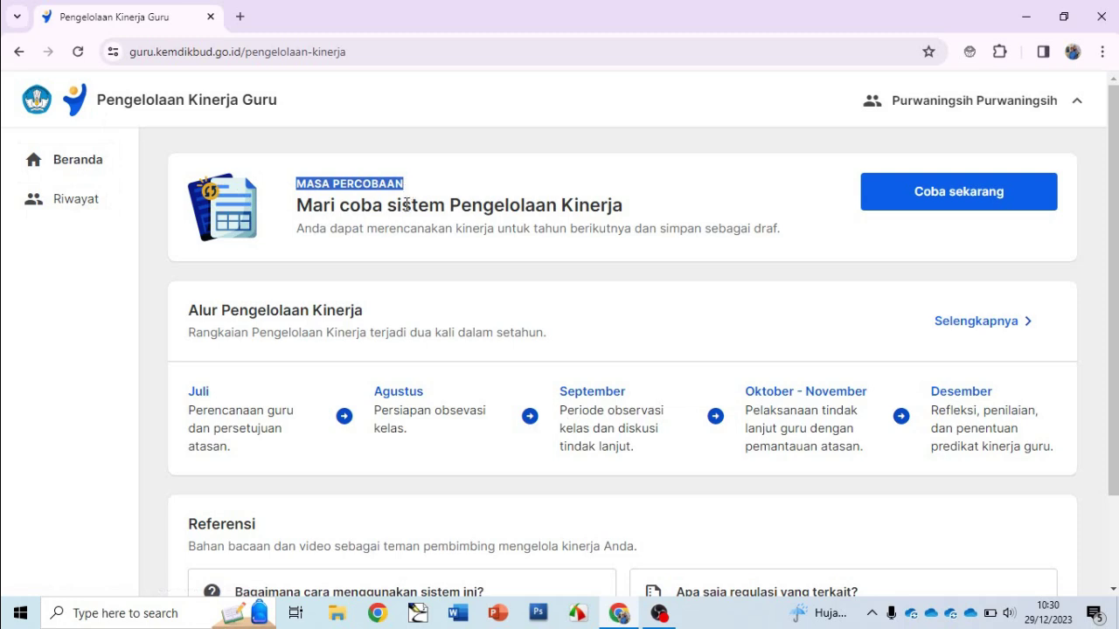
pyautogui.click(452, 206)
pyautogui.moveTo(452, 206); pyautogui.dragTo(626, 206)
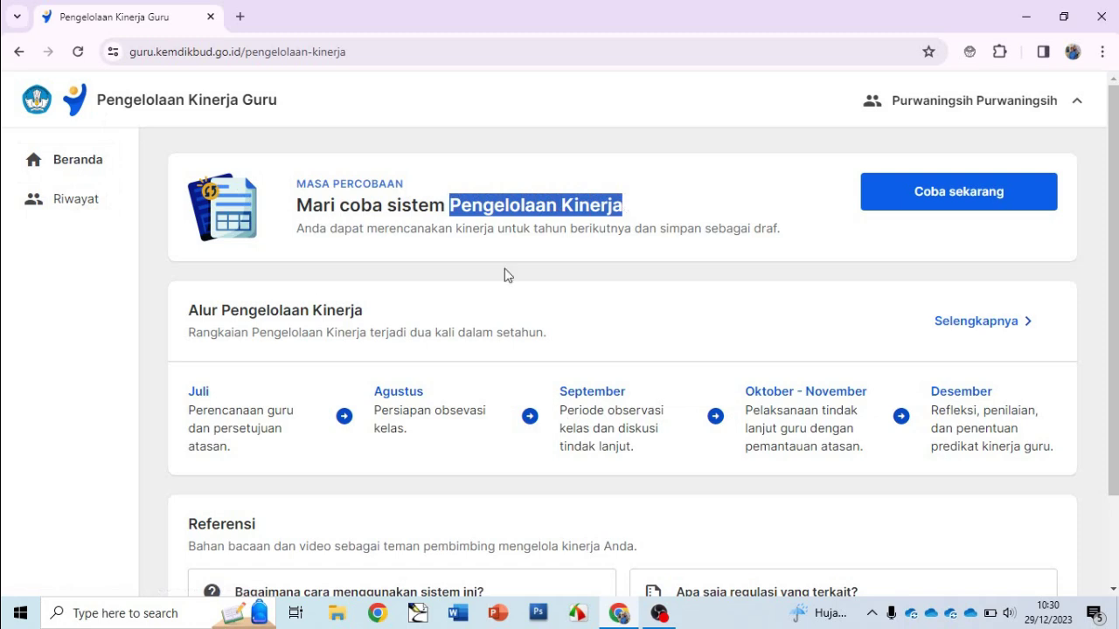
pyautogui.click(192, 311)
pyautogui.moveTo(192, 310); pyautogui.dragTo(365, 318)
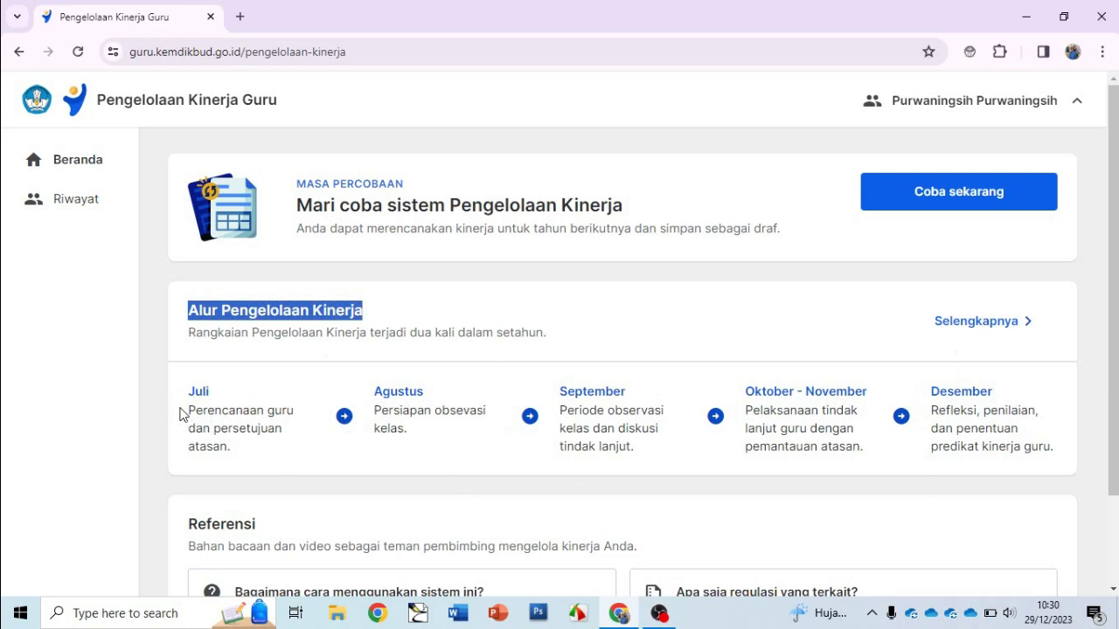
pyautogui.click(474, 317)
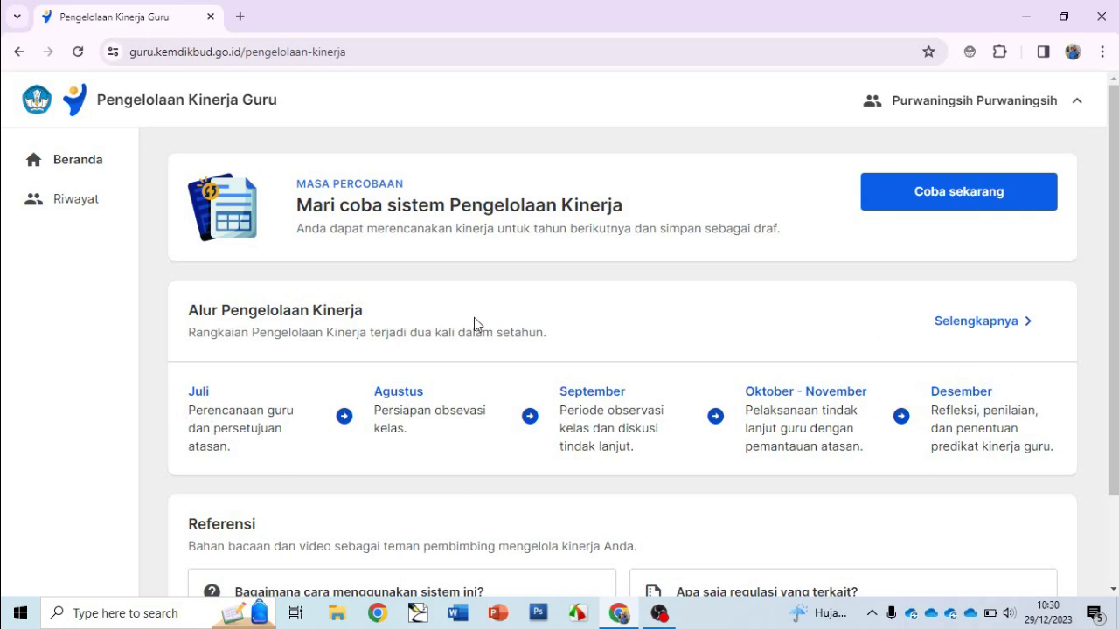
pyautogui.scroll(-2, 1112, 306)
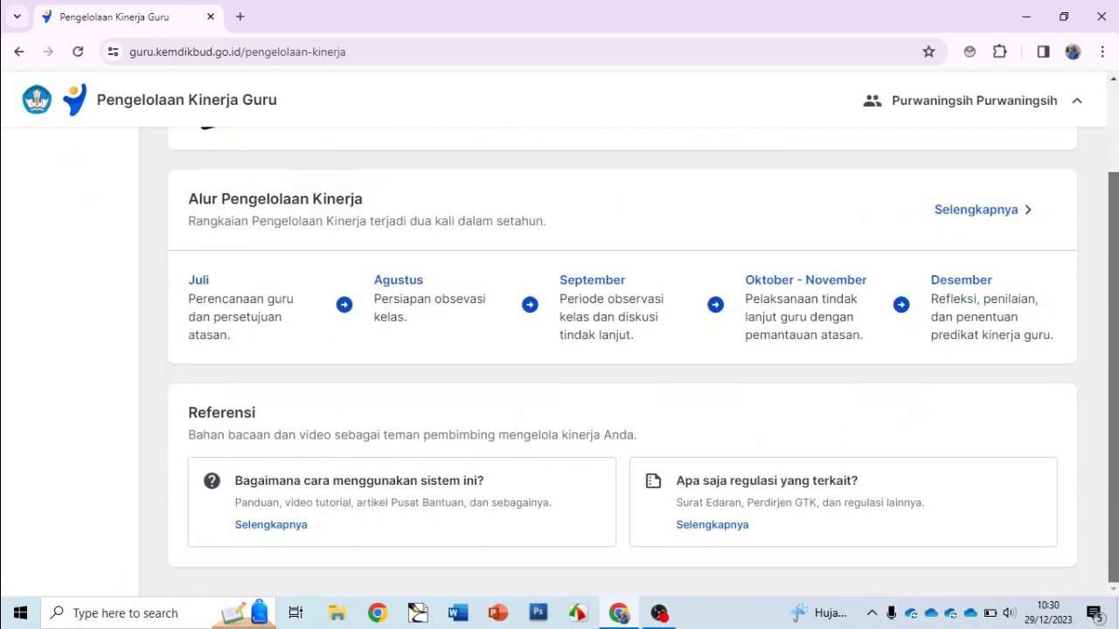
pyautogui.scroll(2, 1114, 476)
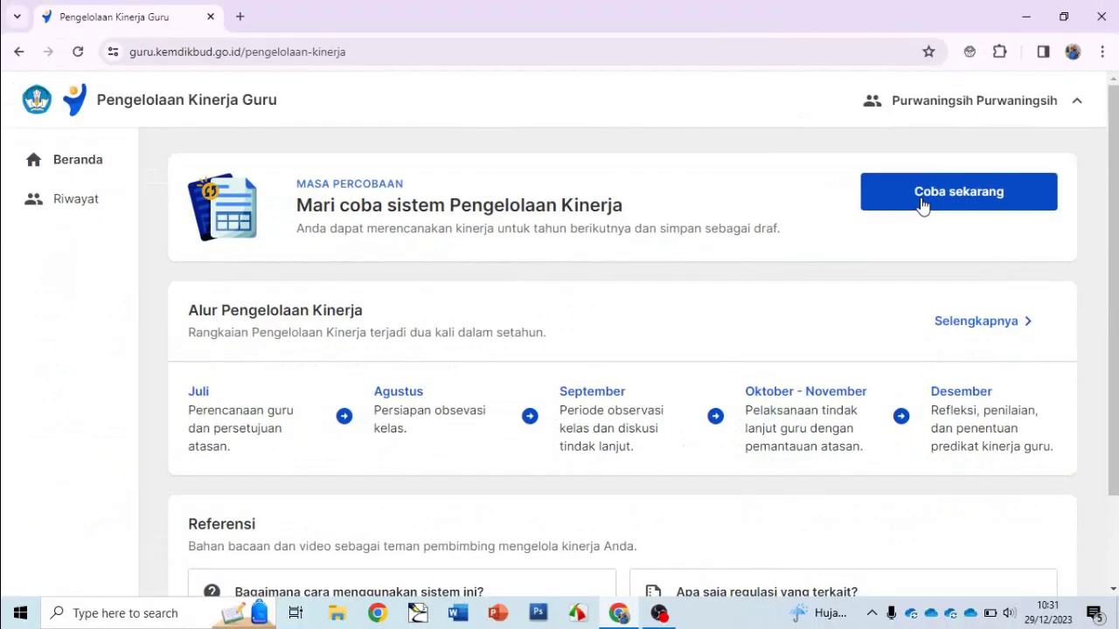
# - Start the Pengelolaan Kinerja trial, view the personal data edit form and leave it without saving
pyautogui.click(727, 325)
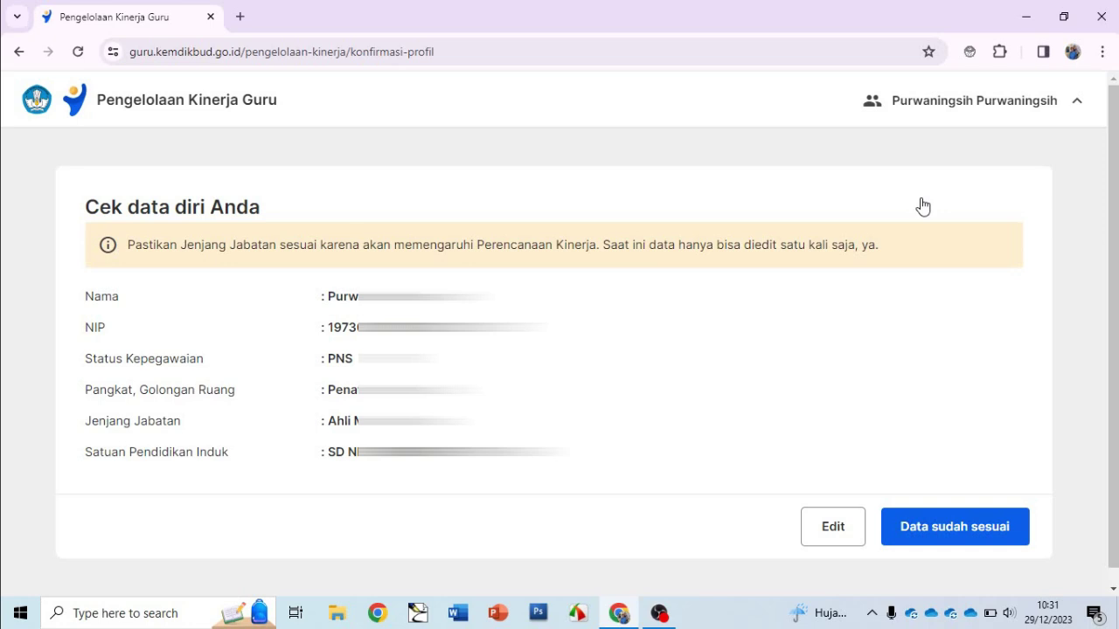
pyautogui.click(831, 535)
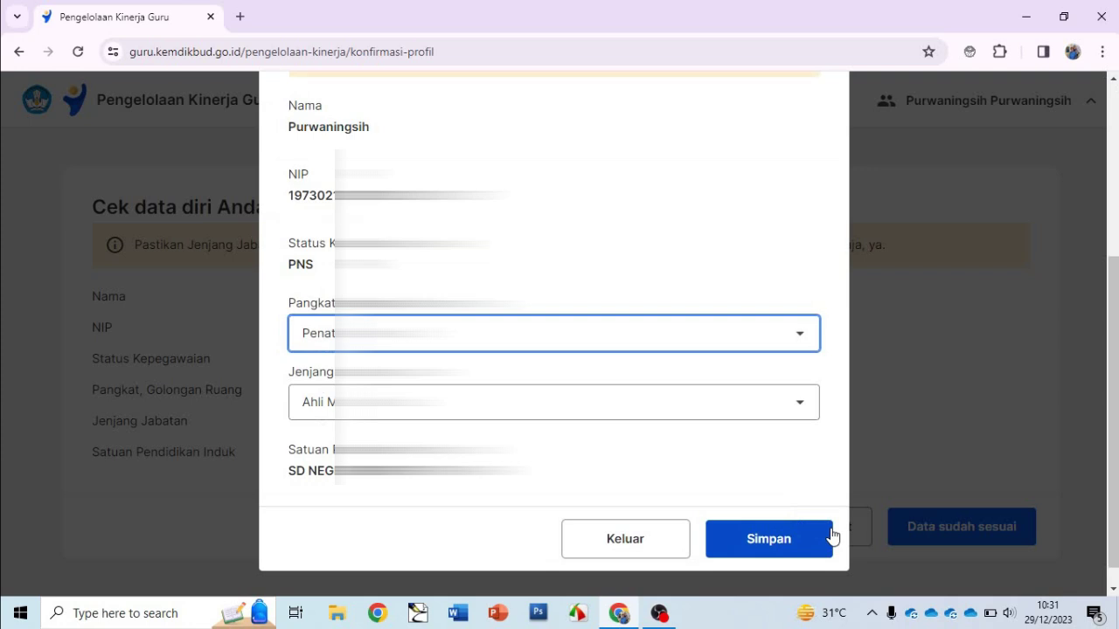
pyautogui.click(656, 545)
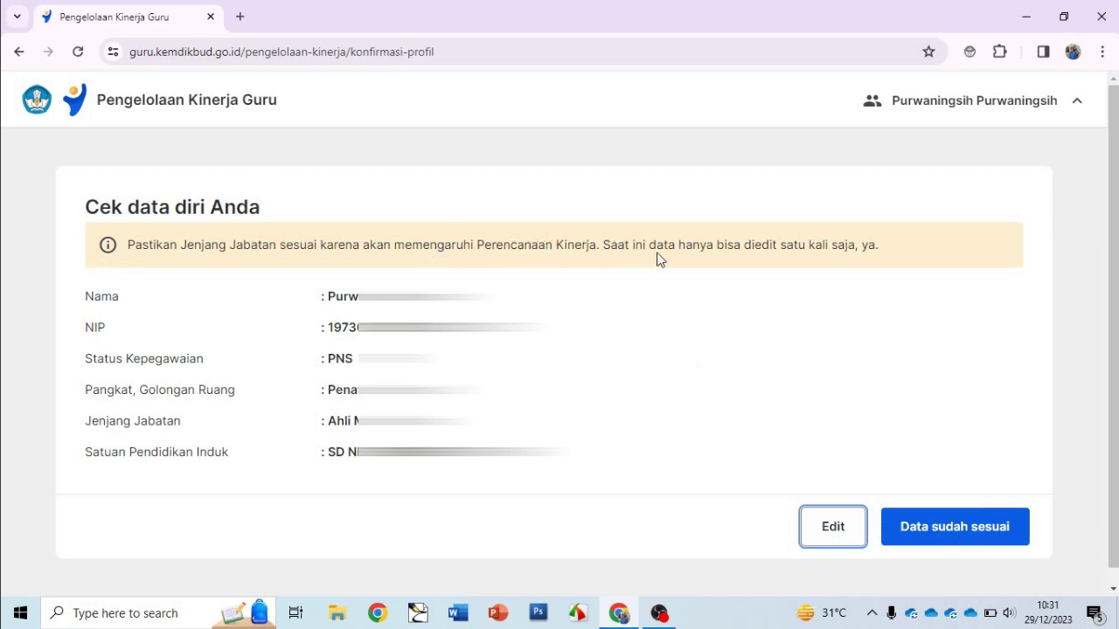
# - Read the notice about editing personal data, and confirm the data as correct to reach Perencanaan Kinerja
pyautogui.moveTo(604, 245); pyautogui.dragTo(879, 250)
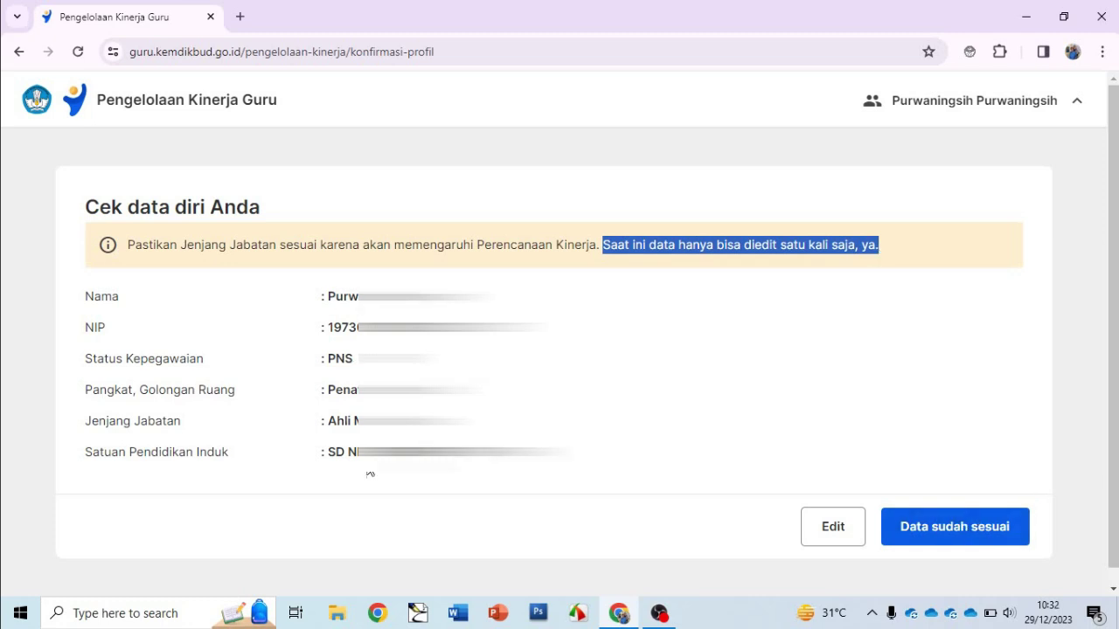
pyautogui.click(946, 535)
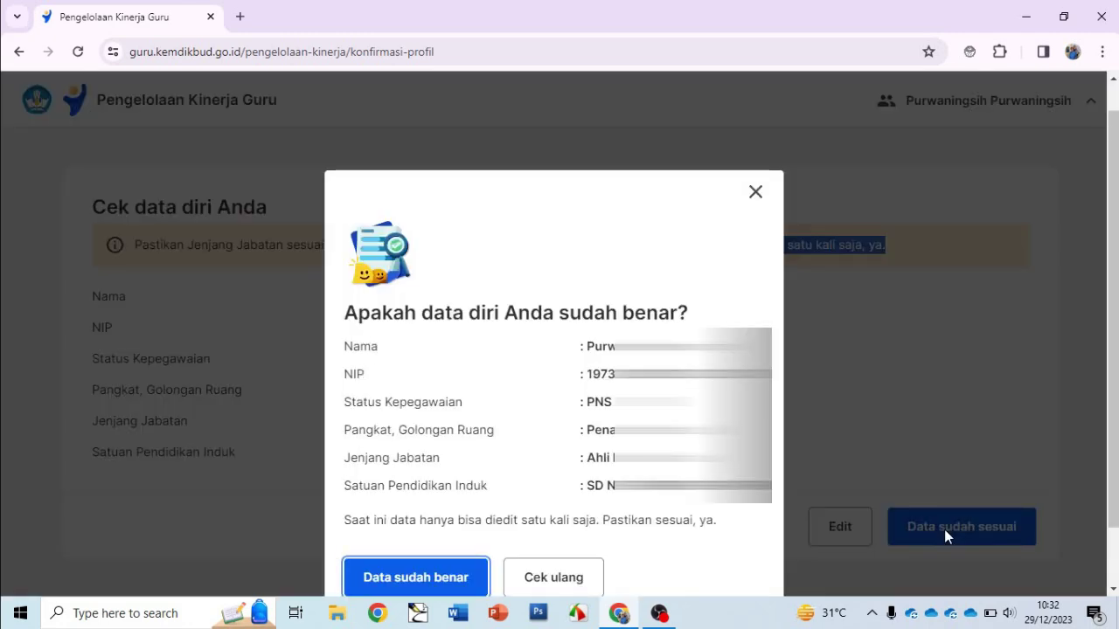
pyautogui.click(430, 584)
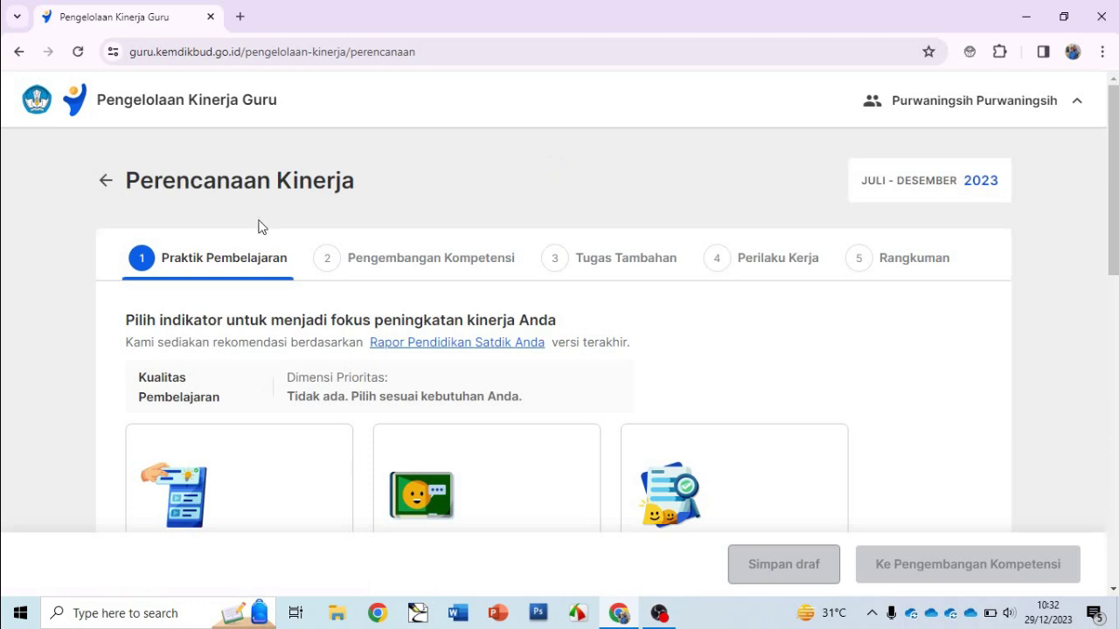
# - Examine the planning period, the indicator instruction and the dimension ratings in Rapor Pendidikan Satdik Anda, including Metode Pembelajaran, and close the report
pyautogui.moveTo(865, 179)
pyautogui.mouseDown()
pyautogui.moveTo(1009, 187)
pyautogui.moveTo(857, 184)
pyautogui.mouseUp()
pyautogui.click(786, 184)
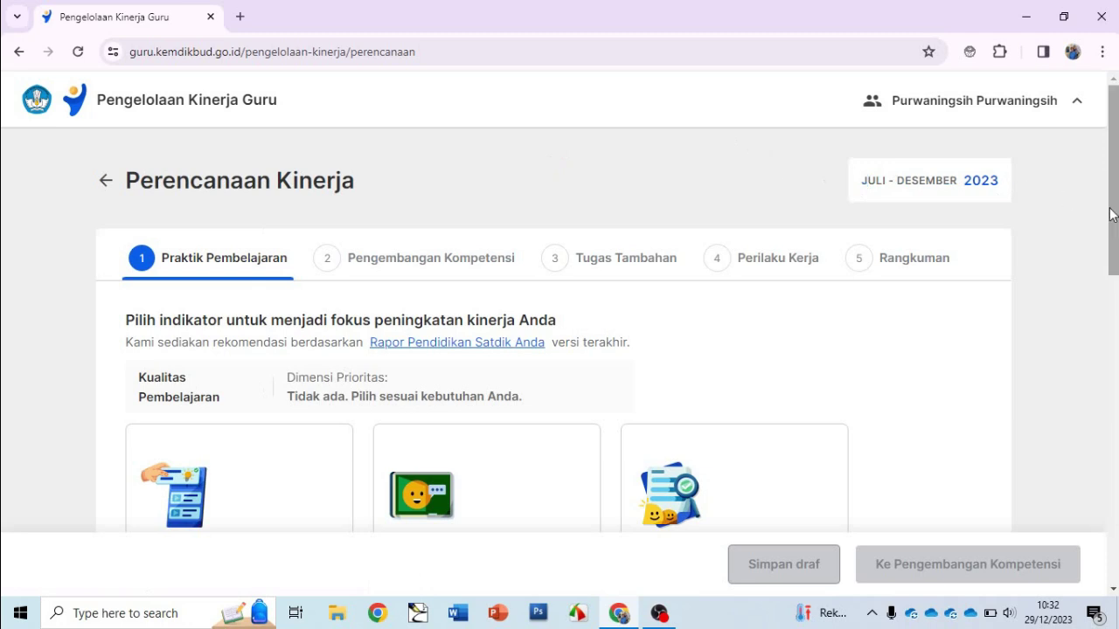
pyautogui.moveTo(1112, 215); pyautogui.dragTo(1069, 203)
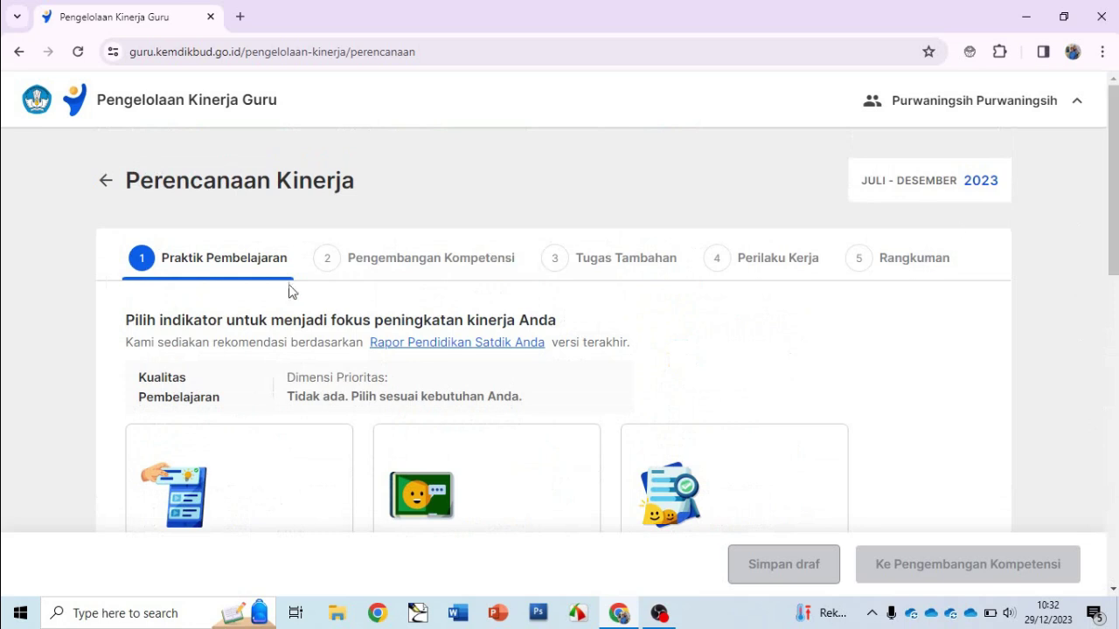
pyautogui.moveTo(127, 330); pyautogui.dragTo(568, 327)
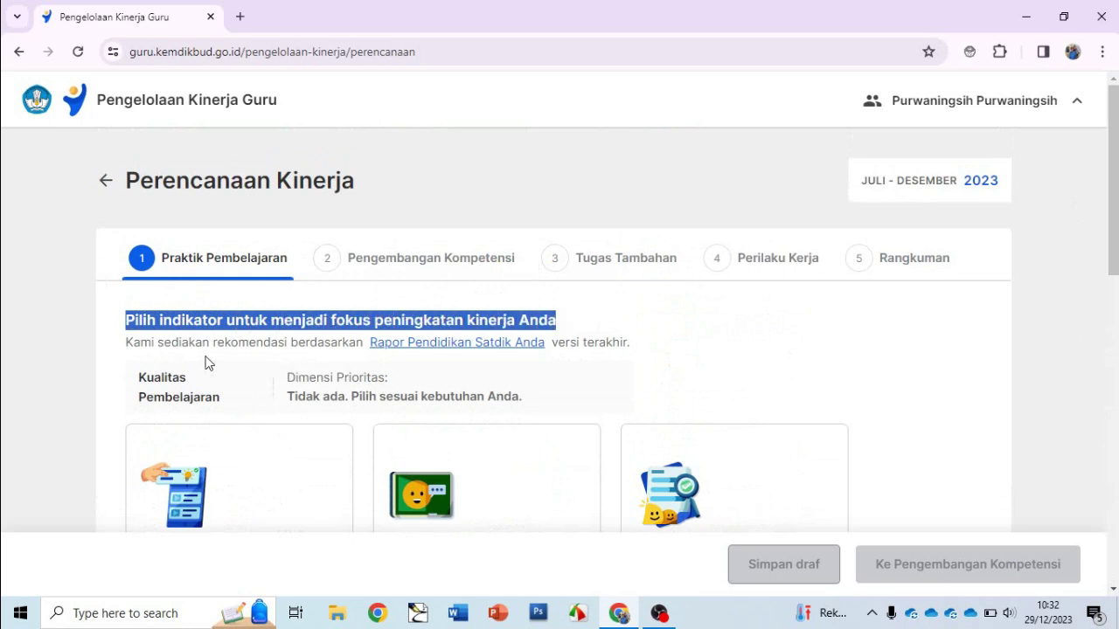
pyautogui.click(505, 346)
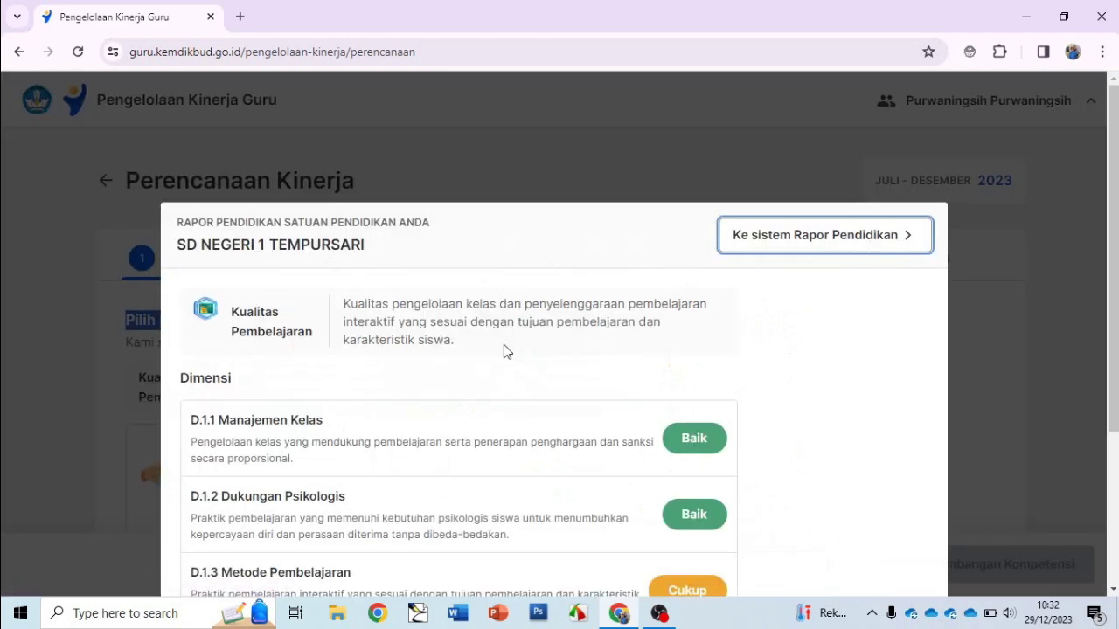
pyautogui.moveTo(1116, 211); pyautogui.dragTo(1112, 373)
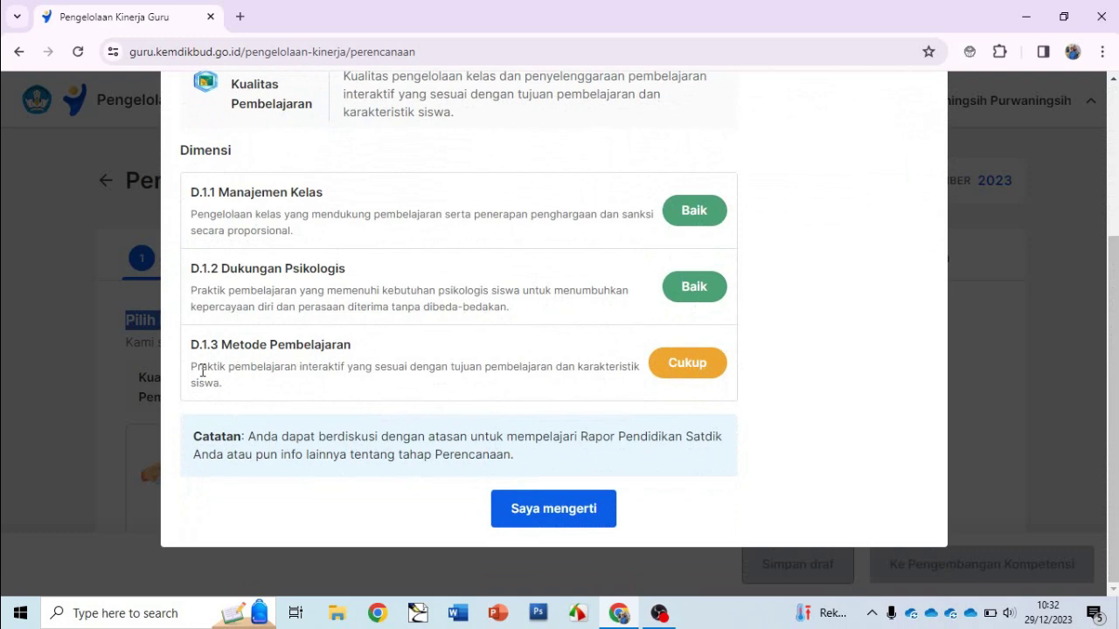
pyautogui.moveTo(222, 346); pyautogui.dragTo(359, 349)
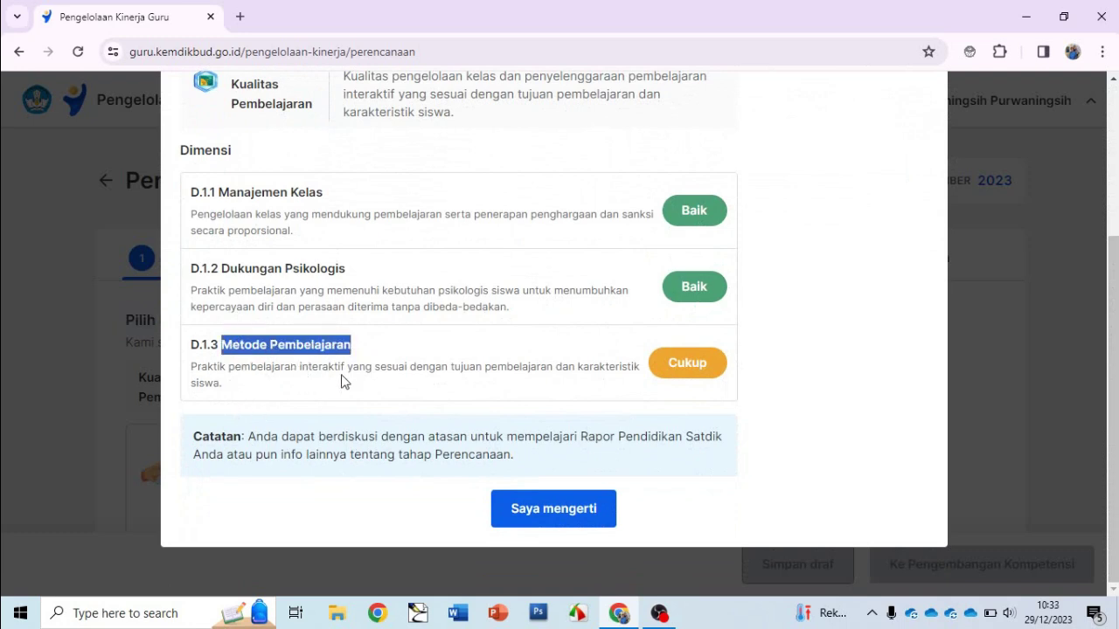
pyautogui.click(541, 520)
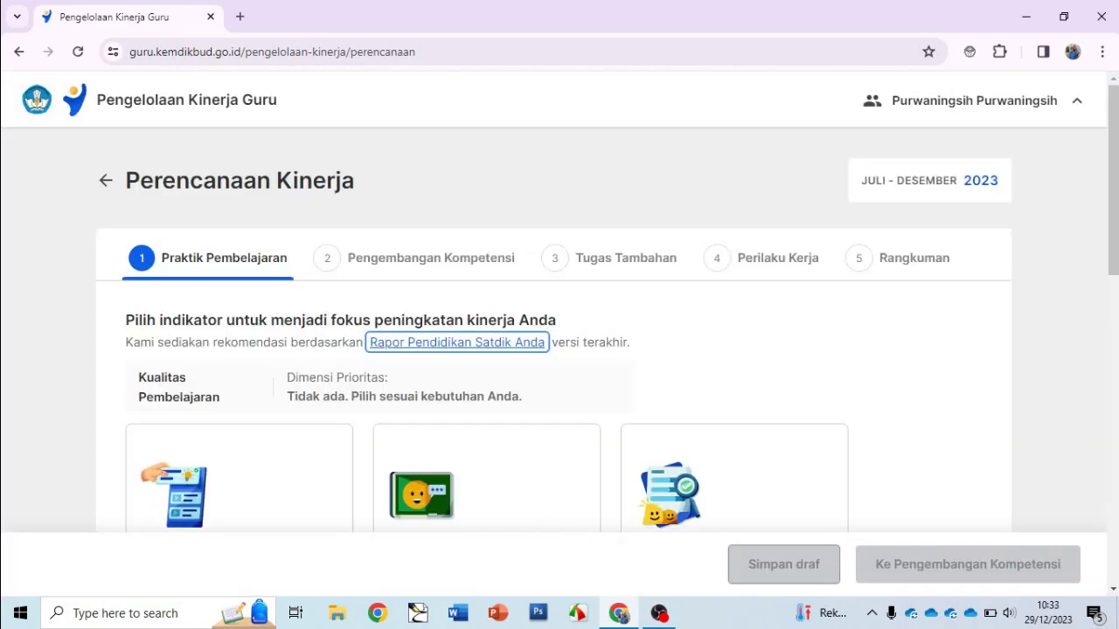
# - Examine the Praktik Pembelajaran indicator cards across the Metode Pembelajaran, Manajemen Kelas and Dukungan Psikologis dimensions
pyautogui.scroll(-1, 1116, 266)
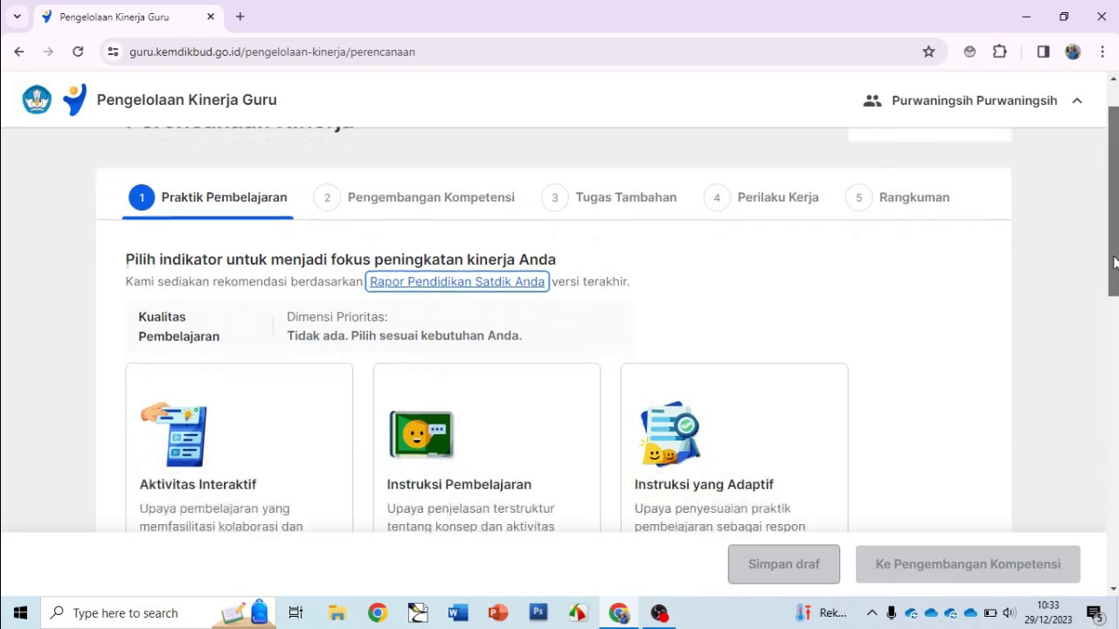
pyautogui.moveTo(1116, 267); pyautogui.dragTo(1115, 326)
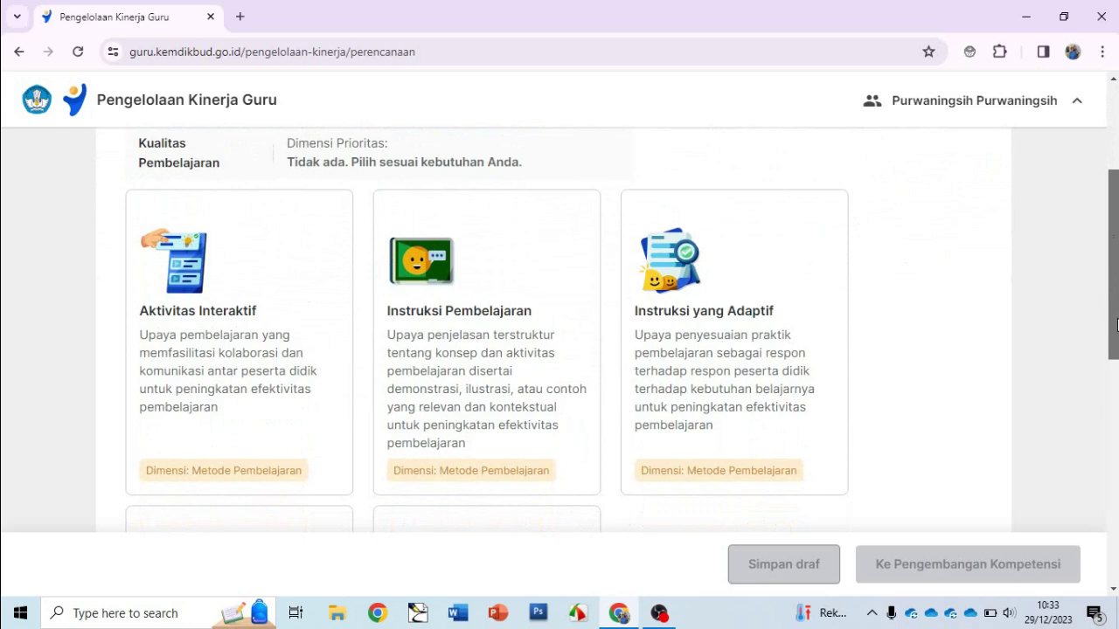
pyautogui.moveTo(1116, 325); pyautogui.dragTo(1088, 276)
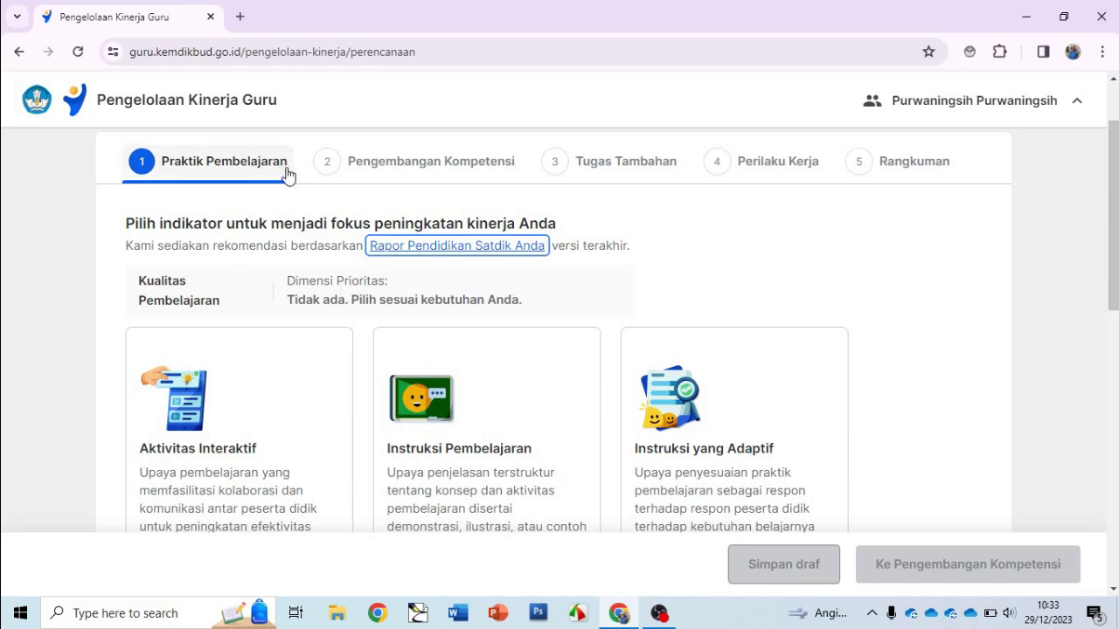
pyautogui.scroll(-1, 1115, 227)
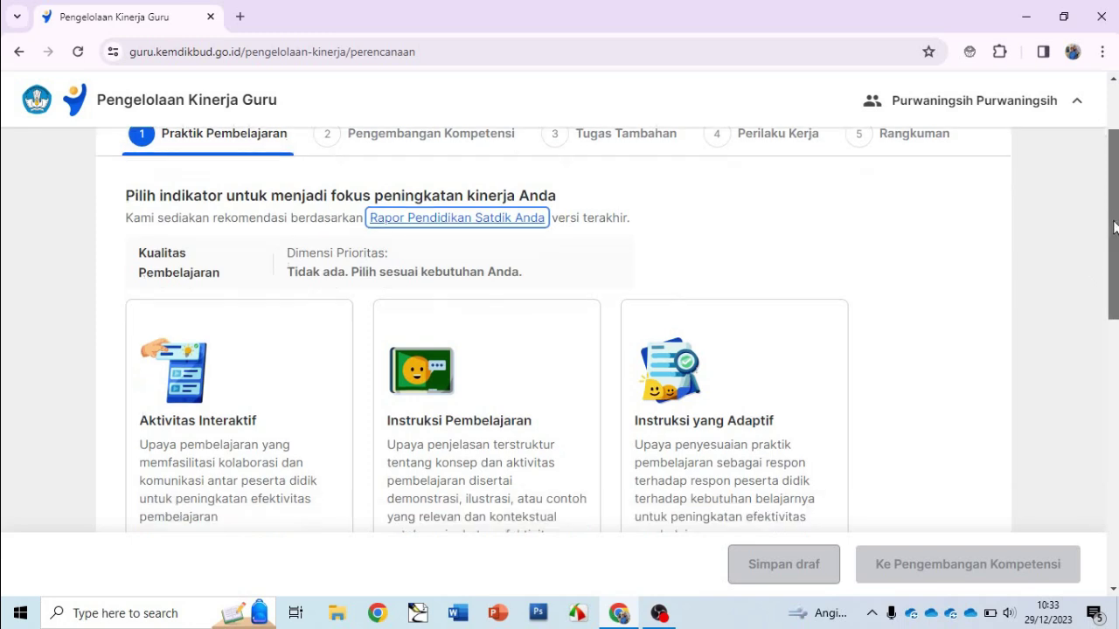
pyautogui.scroll(-6, 1115, 227)
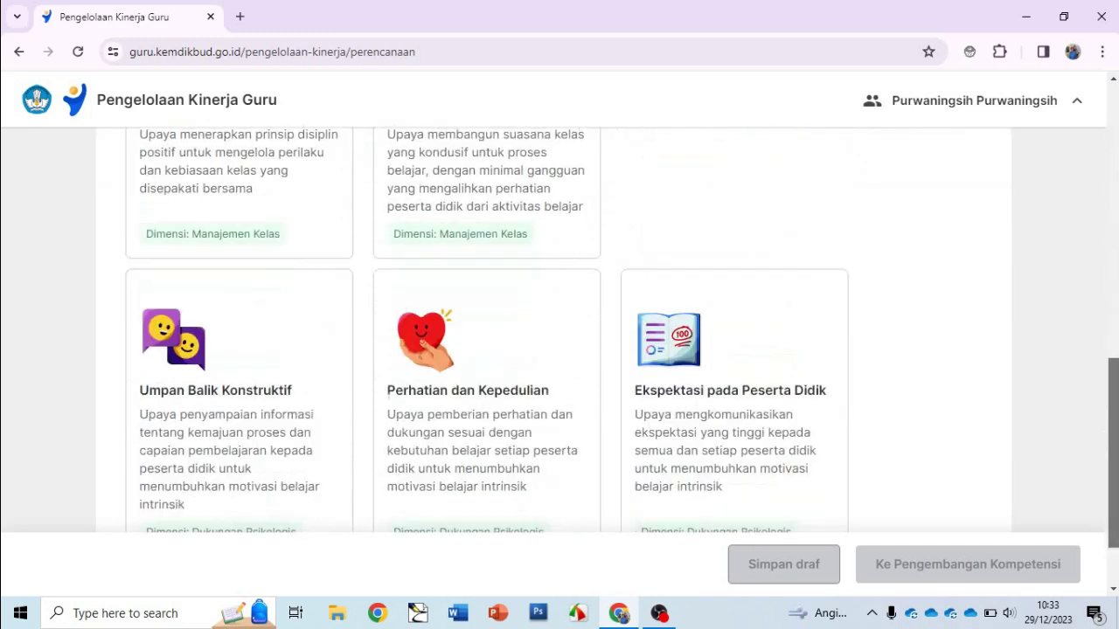
pyautogui.scroll(-2, 560, 332)
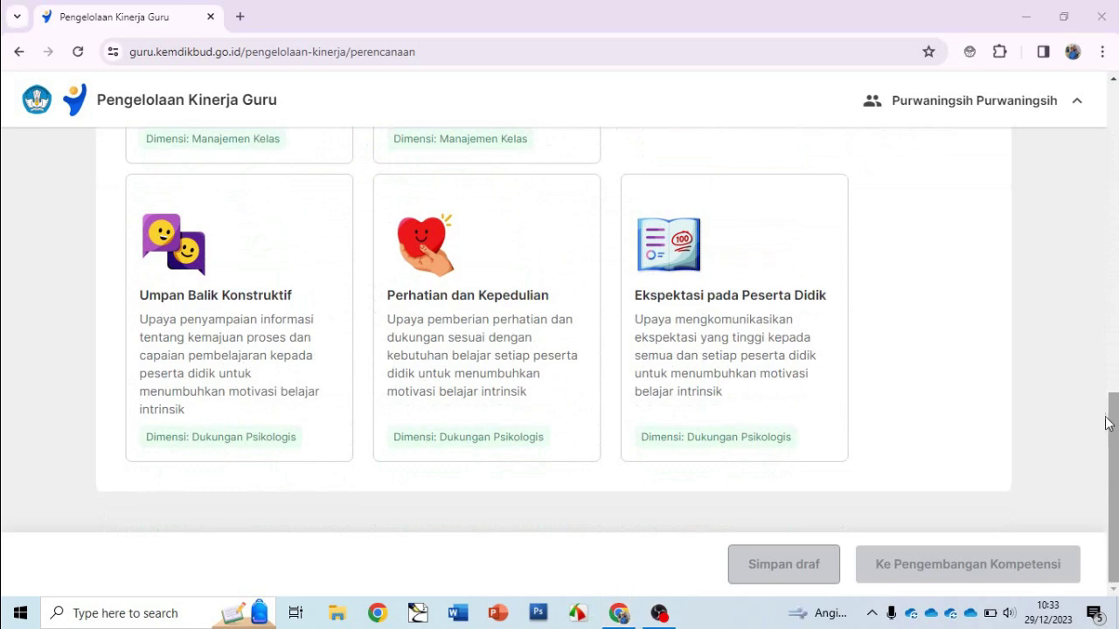
pyautogui.moveTo(1114, 456); pyautogui.dragTo(1105, 252)
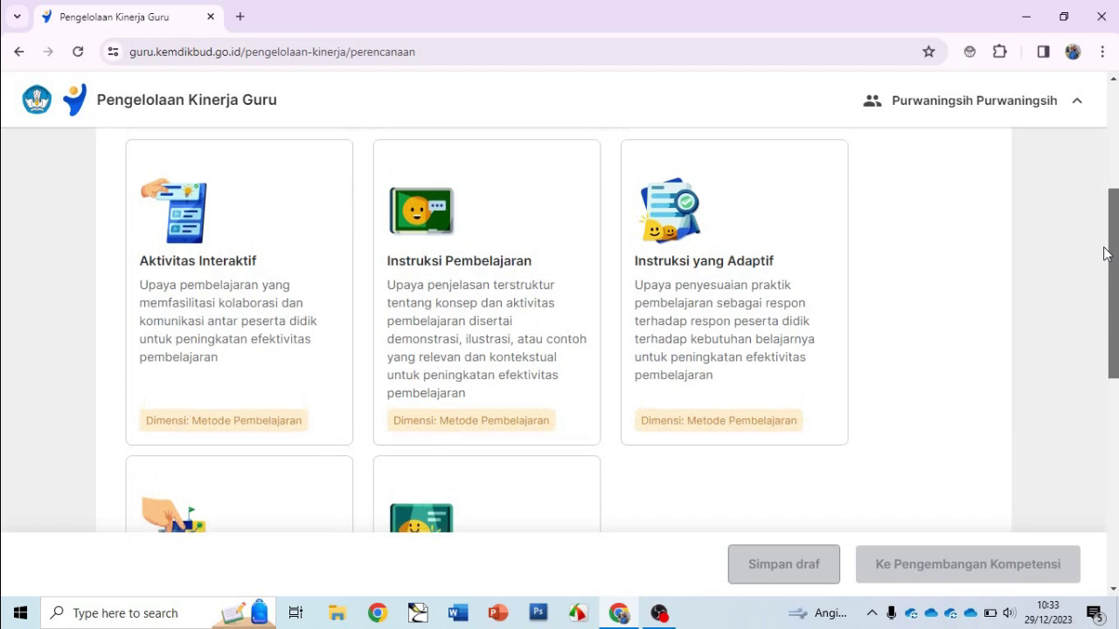
pyautogui.moveTo(1105, 253); pyautogui.dragTo(1105, 309)
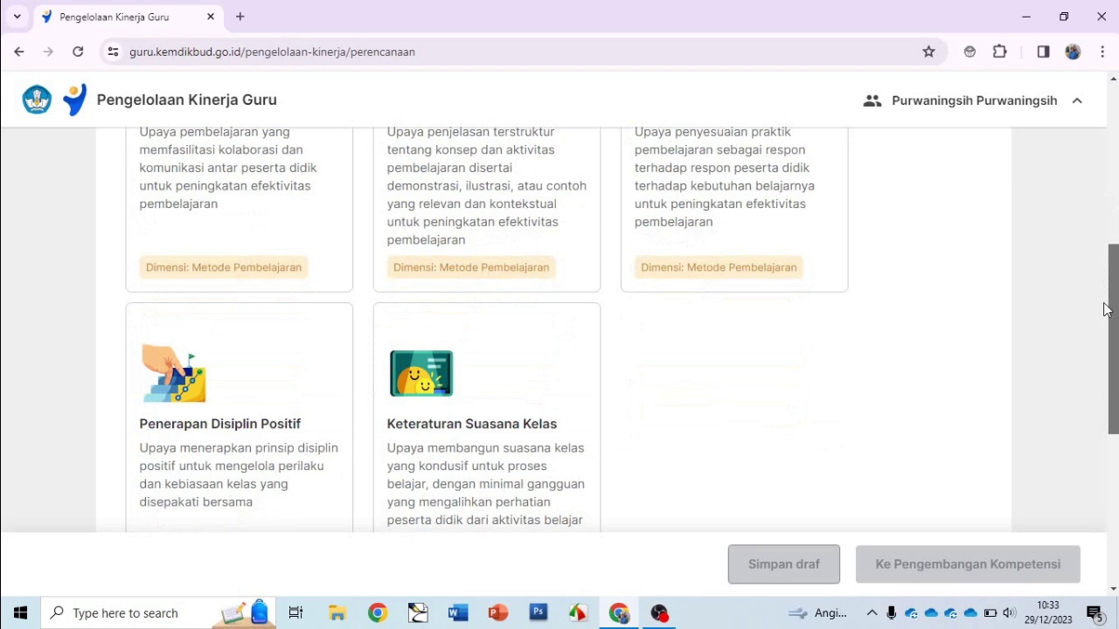
# - Choose Penerapan Disiplin Positif as the Praktik Pembelajaran indicator and continue to Pengembangan Kompetensi
pyautogui.click(172, 394)
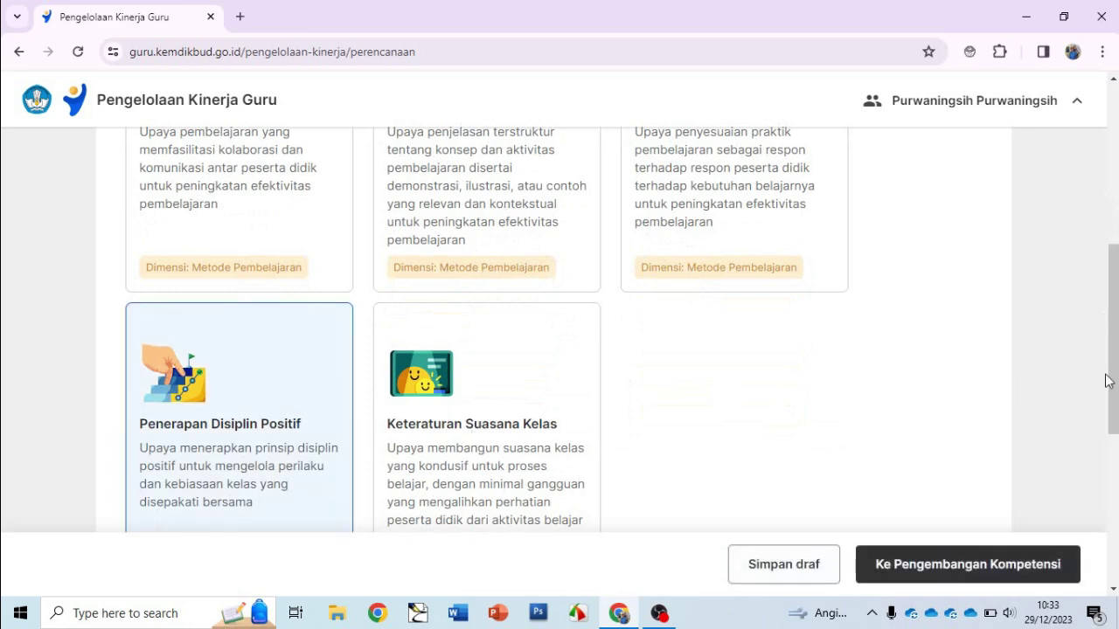
pyautogui.moveTo(1112, 415); pyautogui.dragTo(1112, 499)
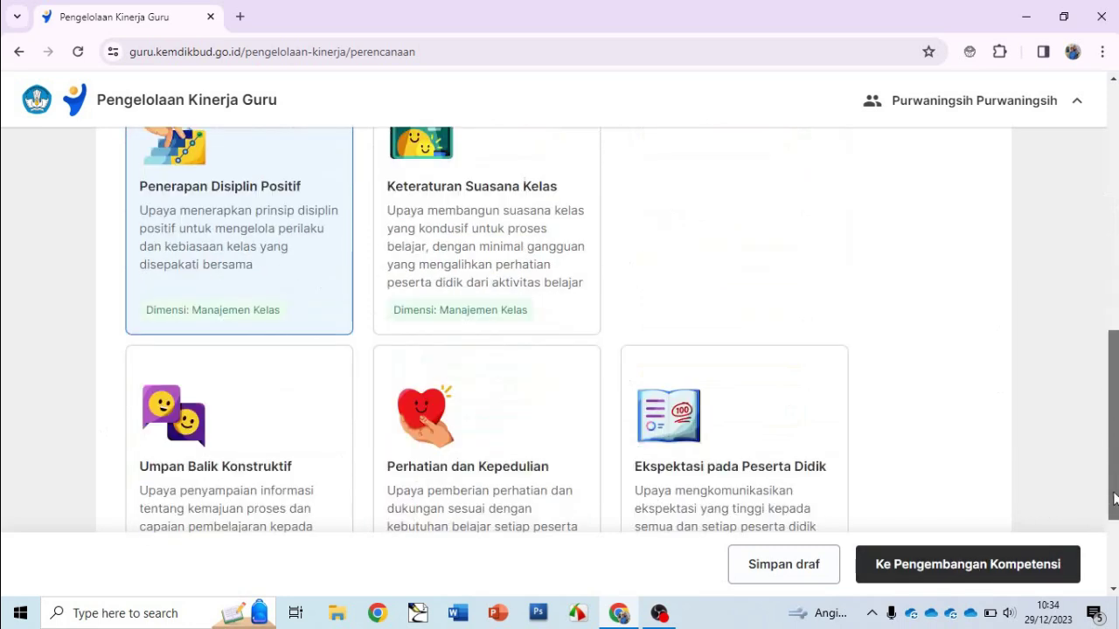
pyautogui.click(898, 572)
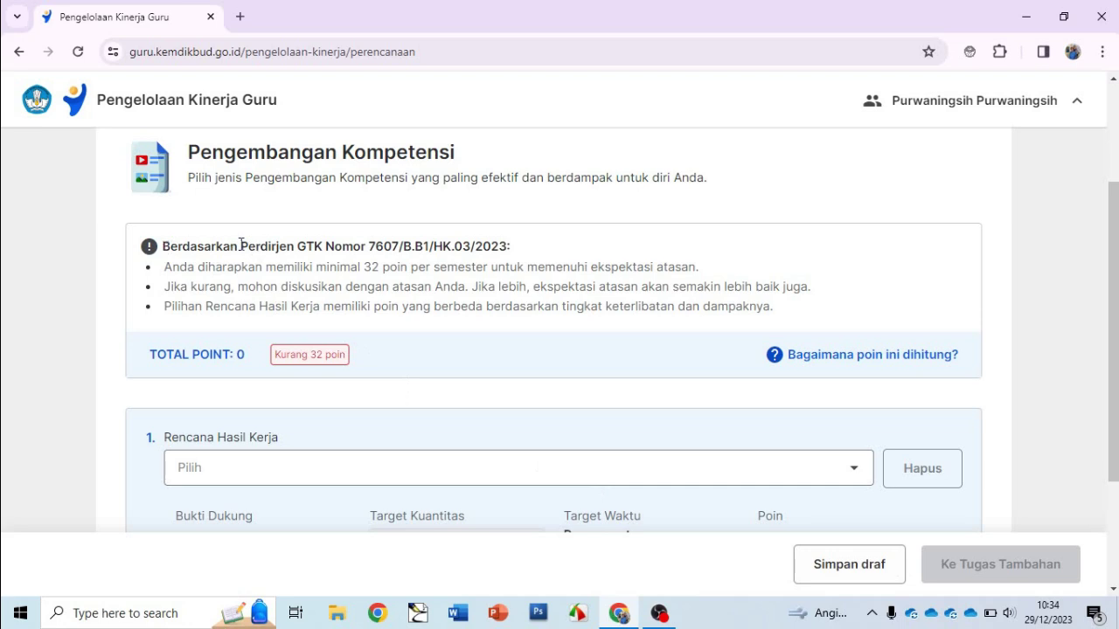
# - Read the minimum points rule, and set the first Rencana Hasil Kerja to Partisipan kegiatan seminar, lokakarya, konferensi (4 poin) with 1 kegiatan
pyautogui.moveTo(241, 245); pyautogui.dragTo(521, 253)
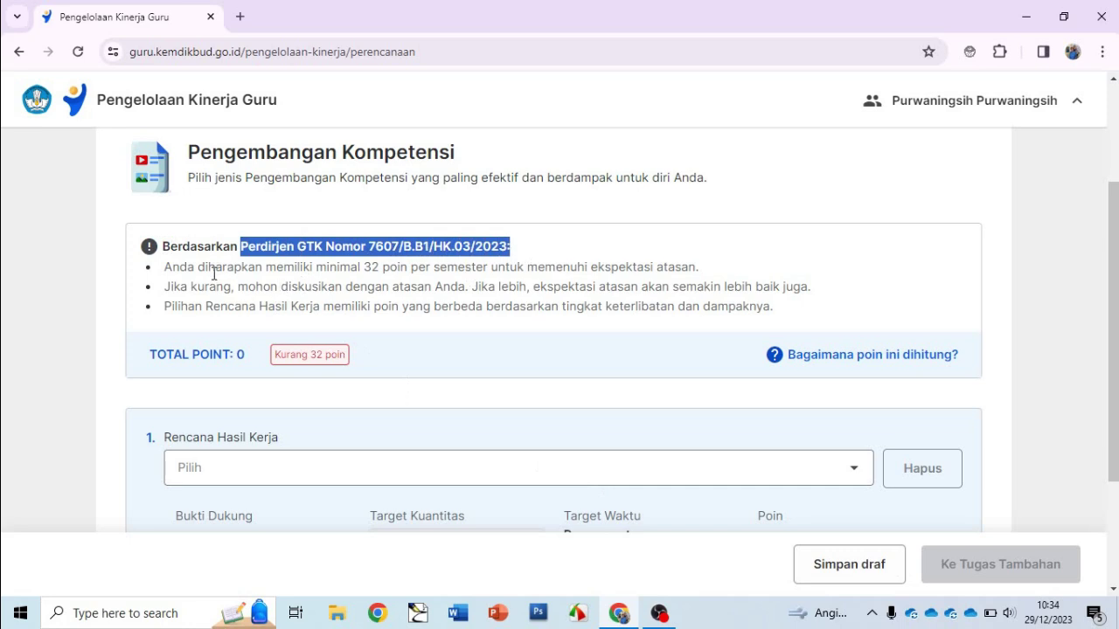
pyautogui.moveTo(267, 266); pyautogui.dragTo(488, 273)
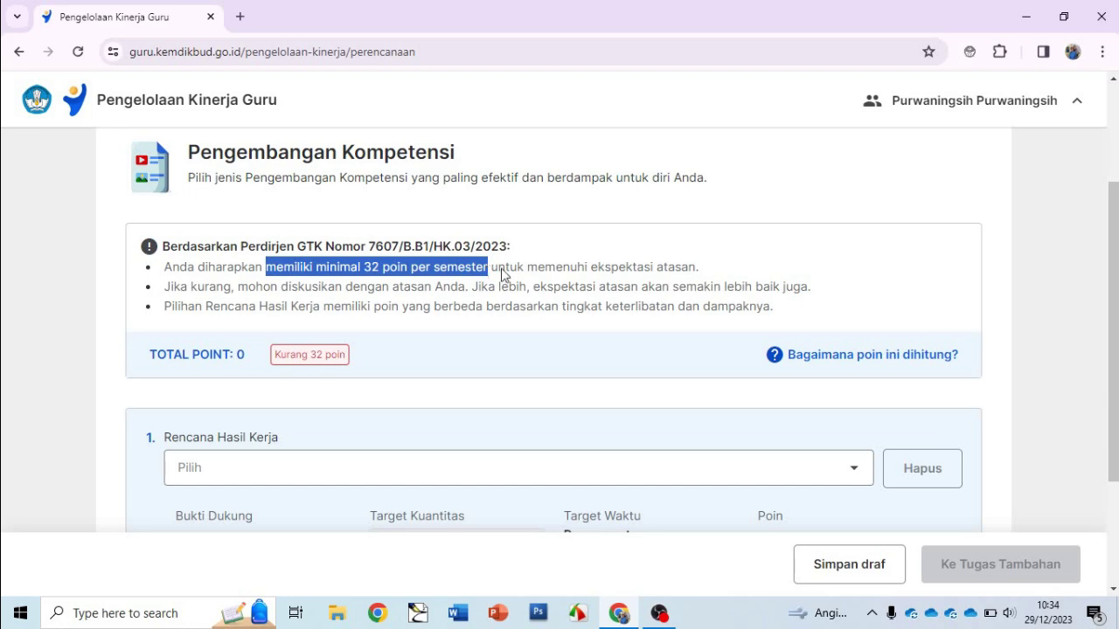
pyautogui.moveTo(1113, 224); pyautogui.dragTo(1109, 325)
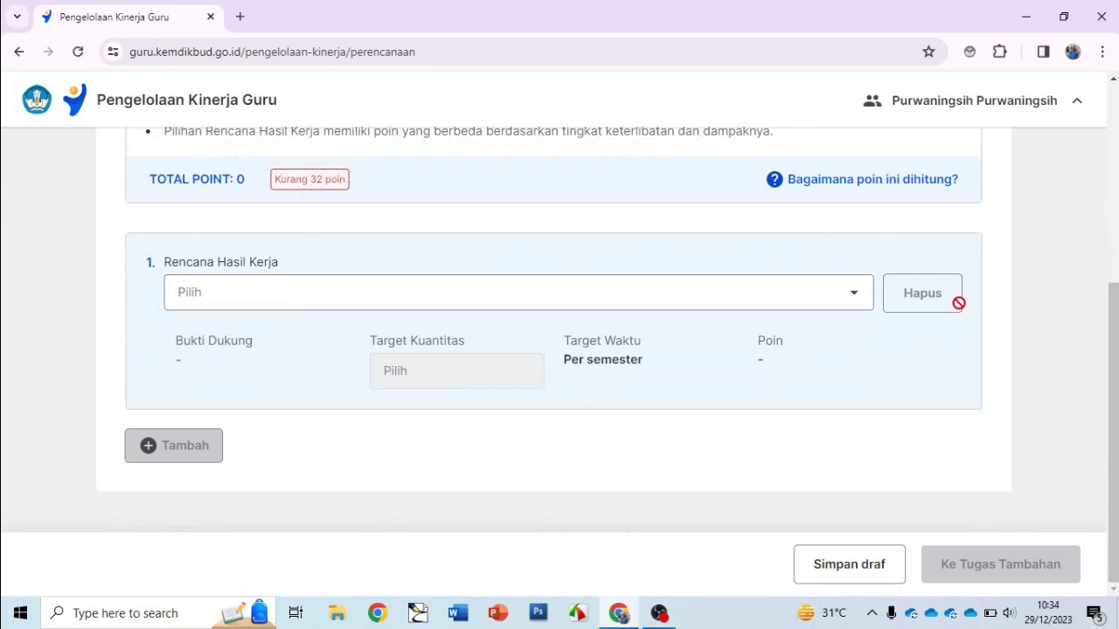
pyautogui.click(854, 294)
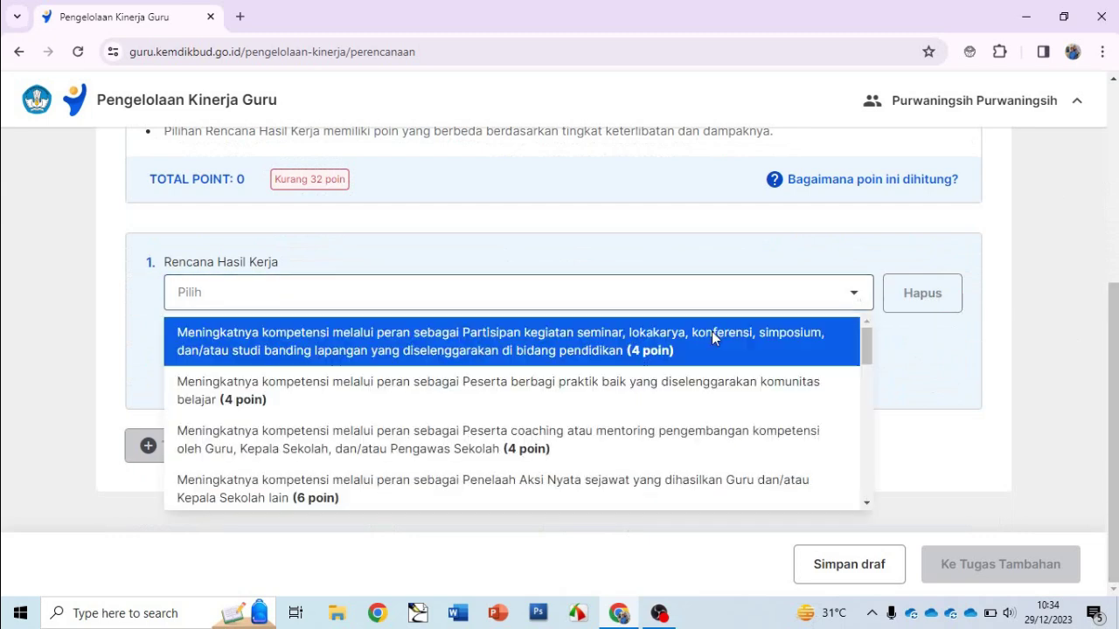
pyautogui.click(442, 348)
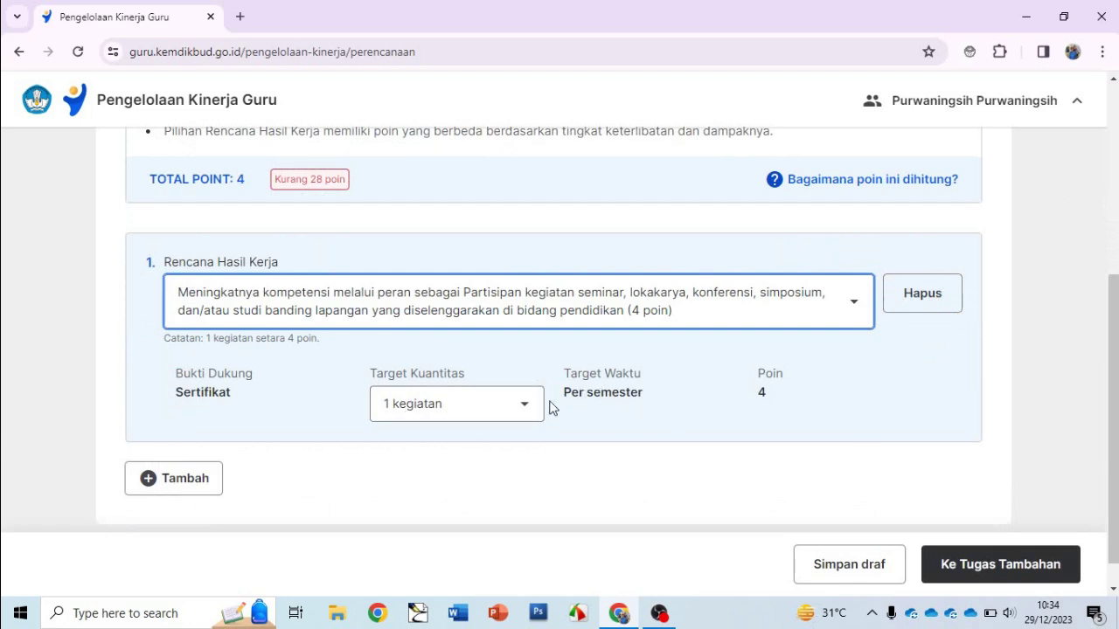
pyautogui.click(522, 408)
pyautogui.click(523, 408)
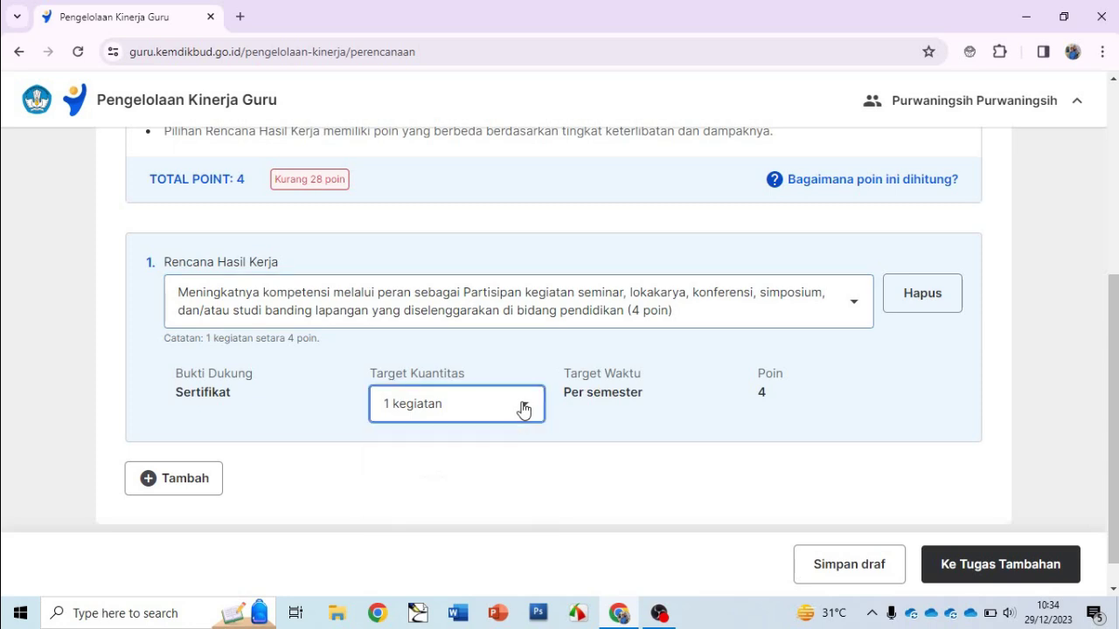
pyautogui.click(566, 414)
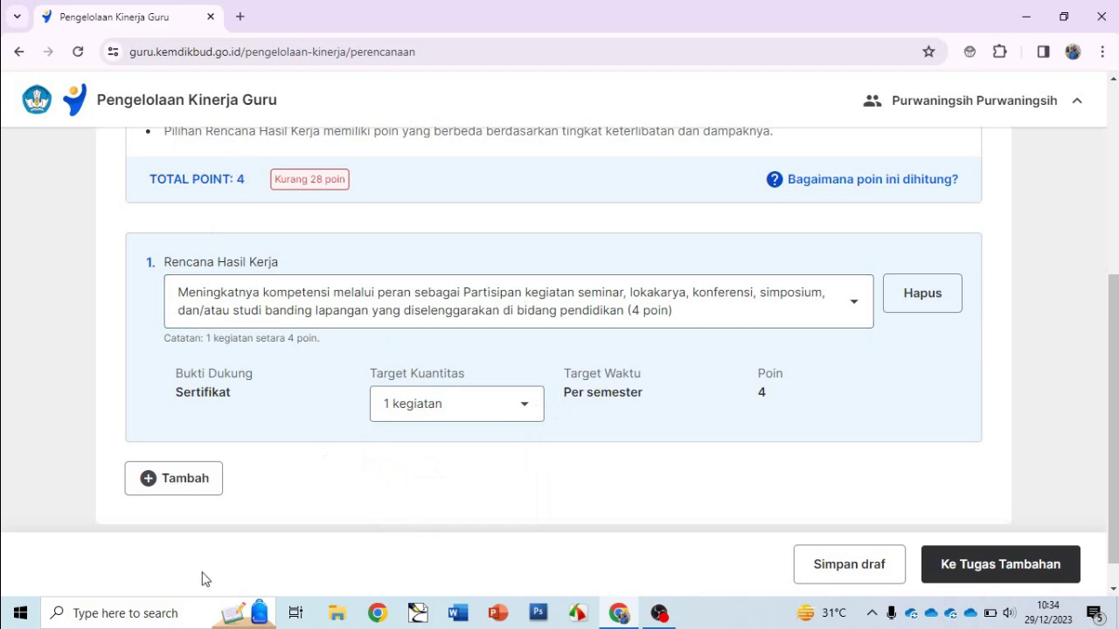
# - Add a second Rencana Hasil Kerja and set it to Peserta coaching atau mentoring pengembangan kompetensi (4 poin)
pyautogui.click(192, 483)
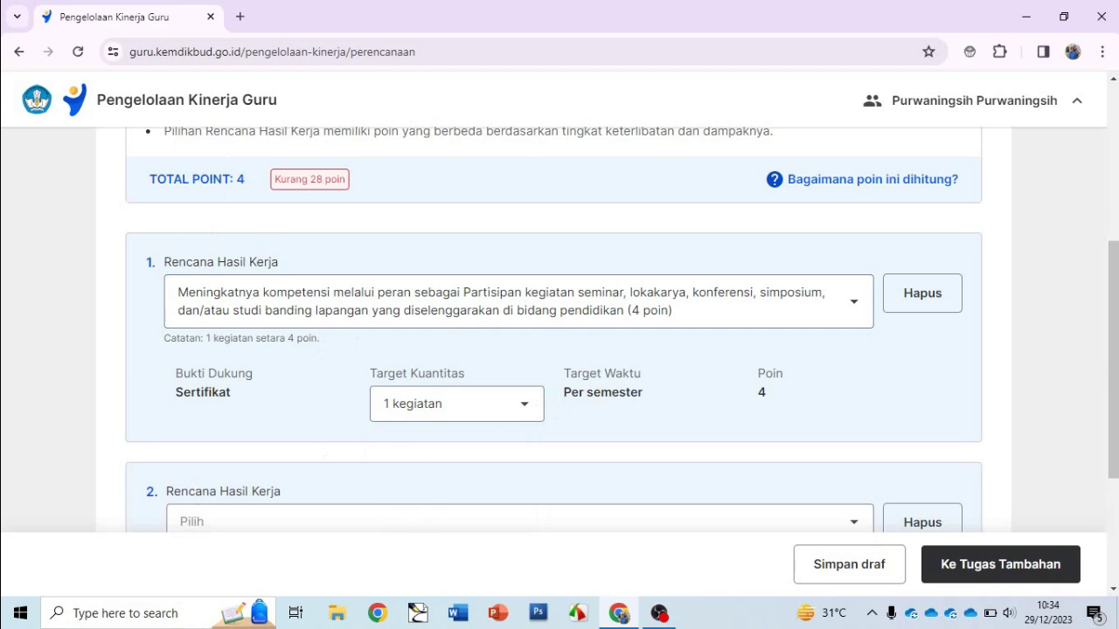
pyautogui.scroll(-3, 1060, 393)
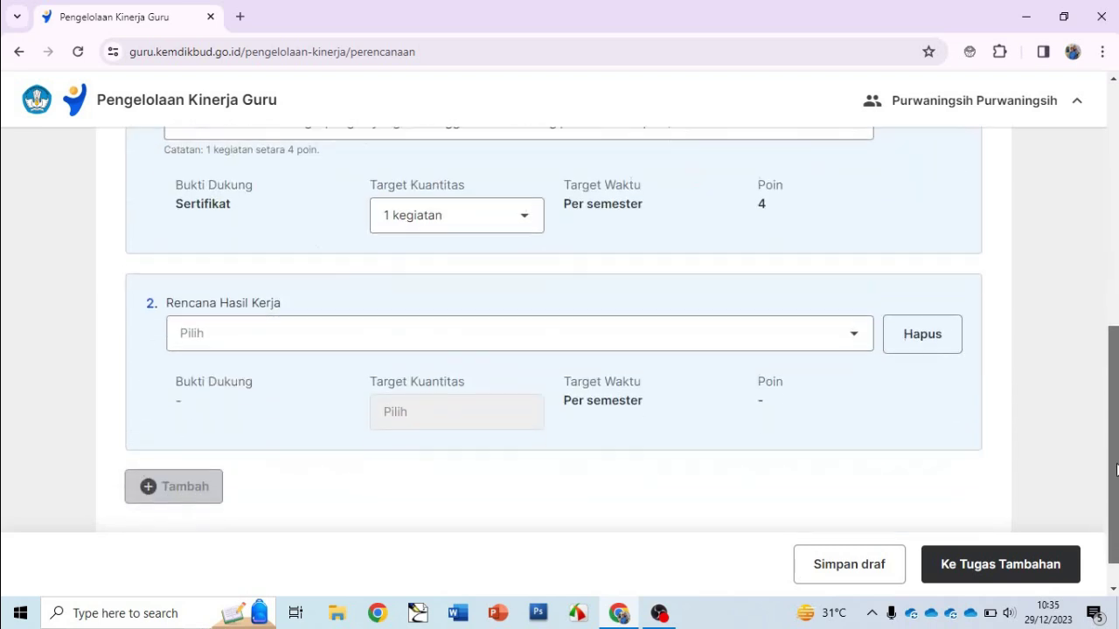
pyautogui.rightClick(1060, 449)
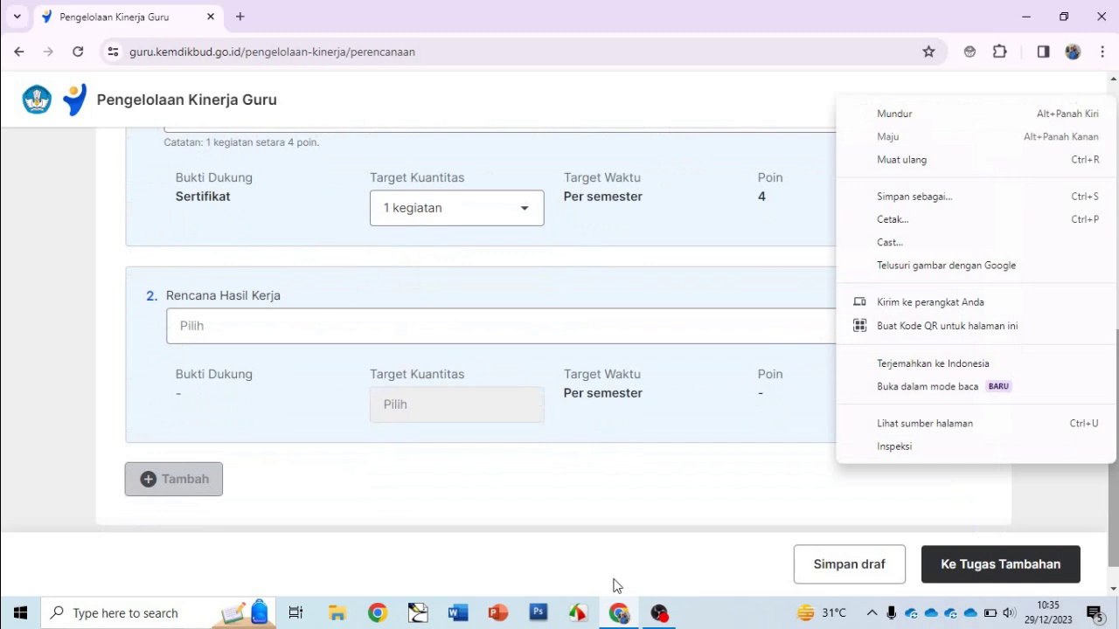
pyautogui.click(626, 513)
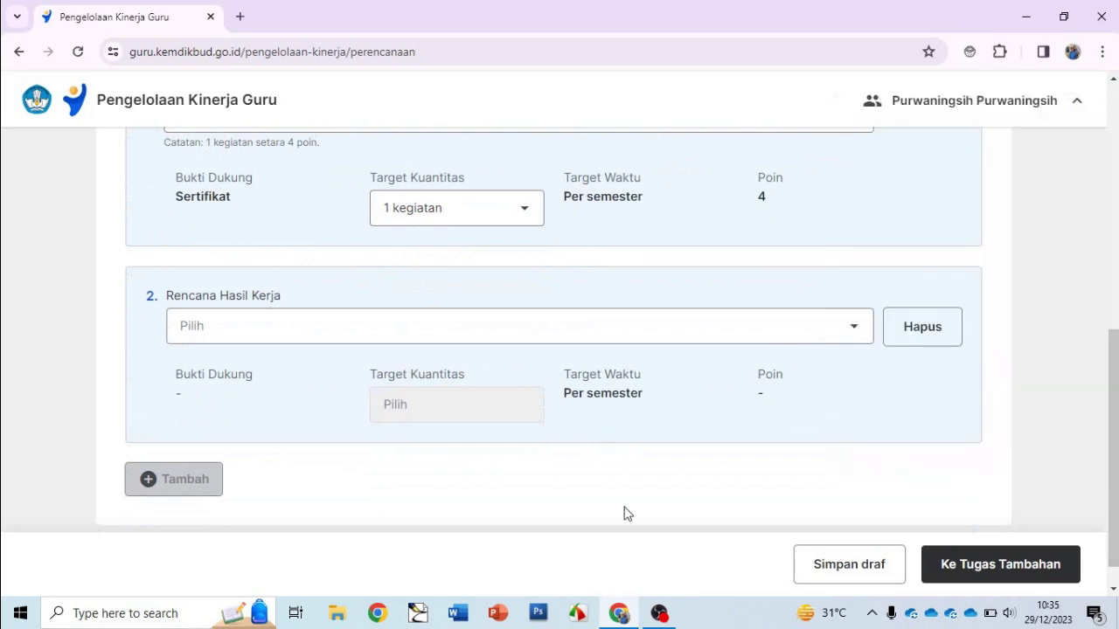
pyautogui.click(856, 332)
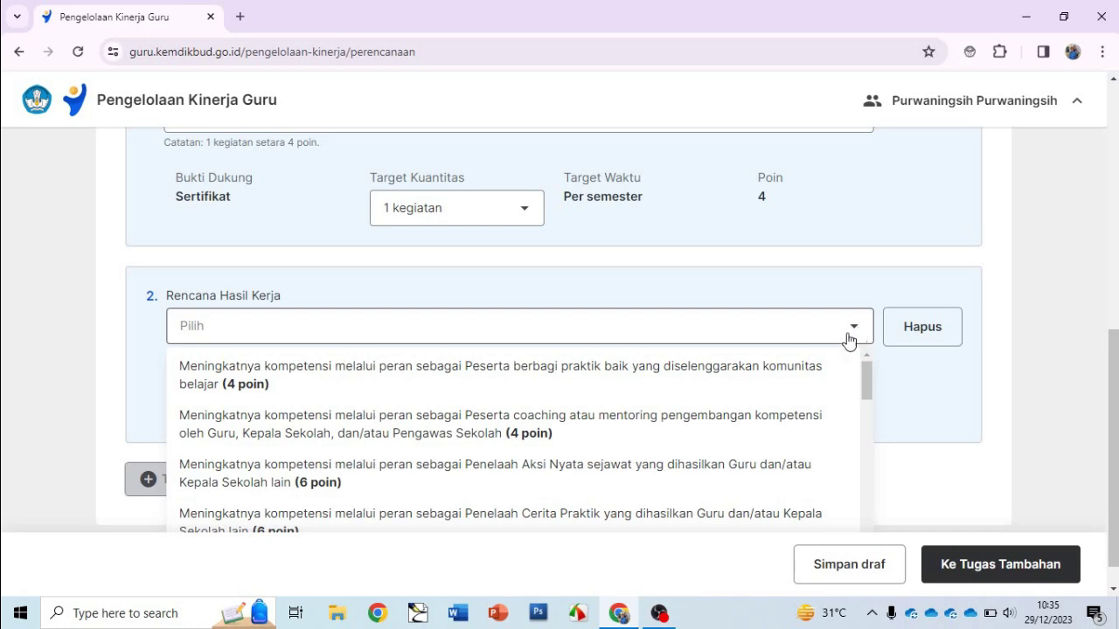
pyautogui.click(564, 429)
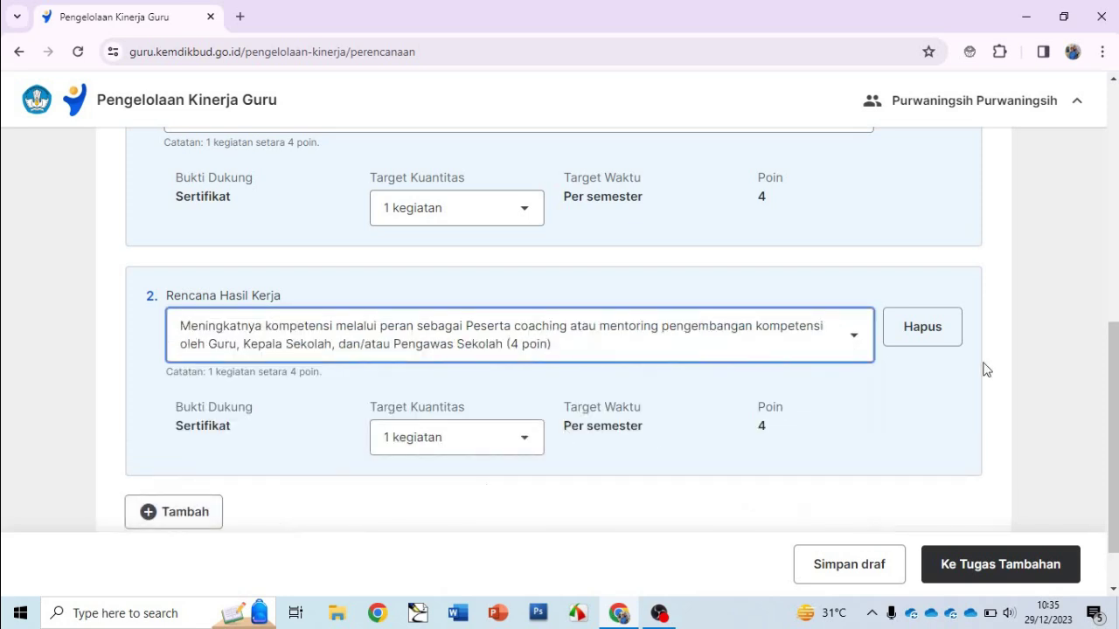
# - Add a third Rencana Hasil Kerja and set it to Peserta Pelatihan Mandiri sesuai model kompetensi Guru (8 poin)
pyautogui.moveTo(1112, 402)
pyautogui.mouseDown()
pyautogui.moveTo(1110, 320)
pyautogui.moveTo(1108, 422)
pyautogui.mouseUp()
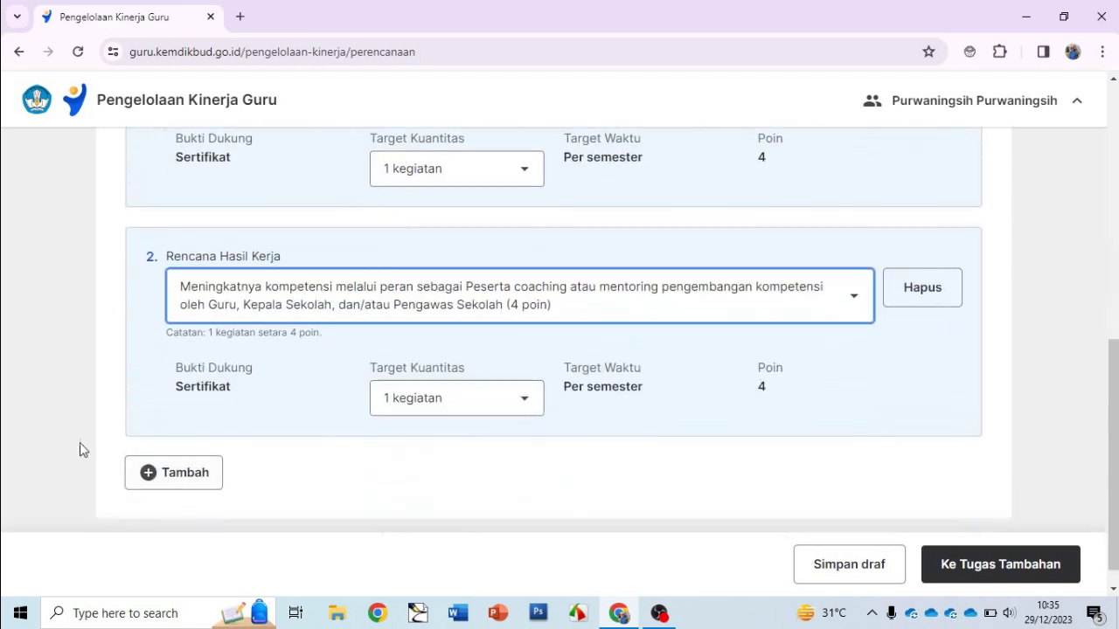
pyautogui.click(175, 471)
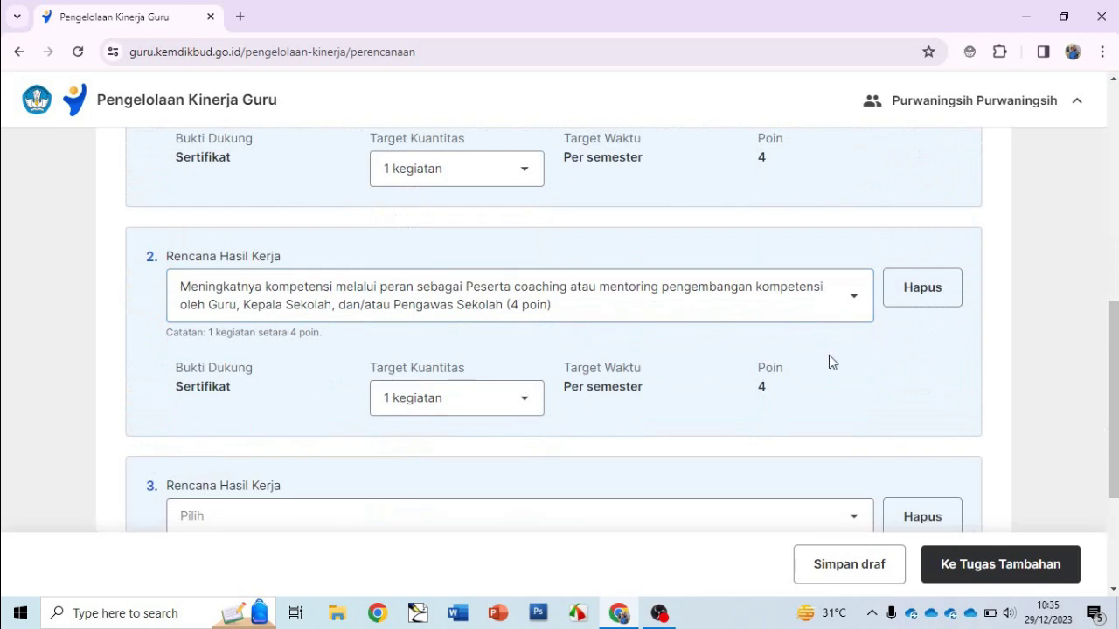
pyautogui.moveTo(1108, 324); pyautogui.dragTo(1115, 422)
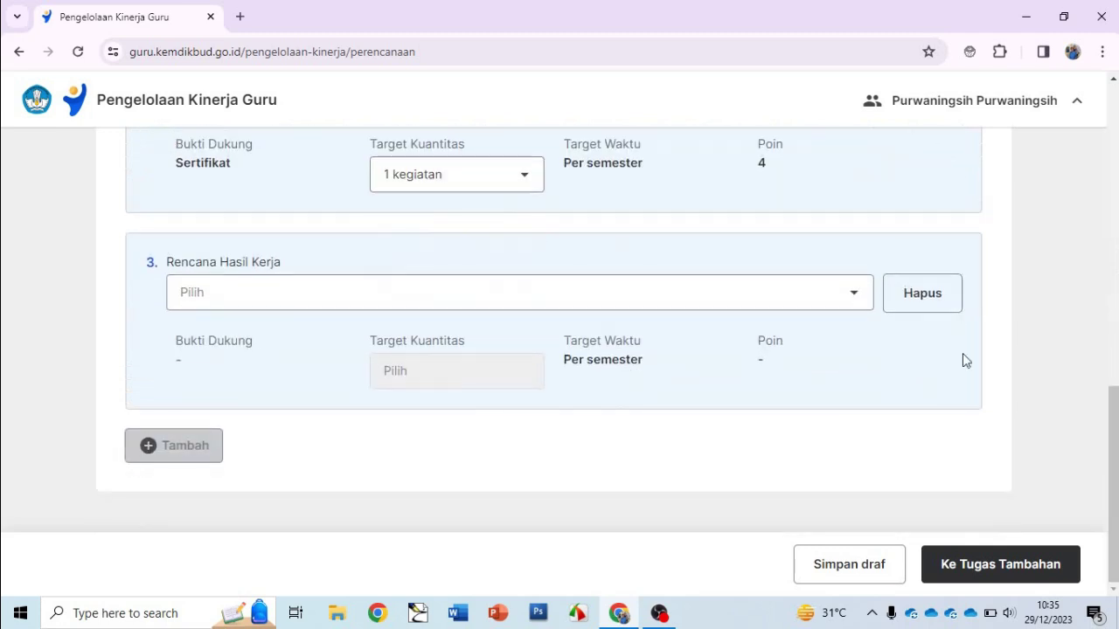
pyautogui.click(855, 296)
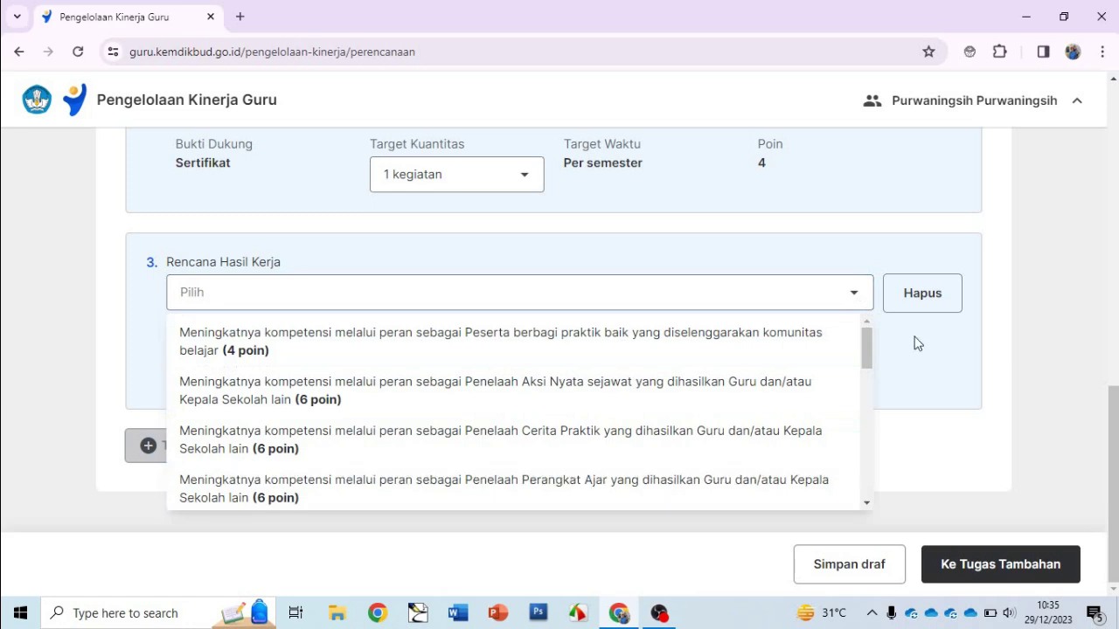
pyautogui.moveTo(870, 345); pyautogui.dragTo(858, 404)
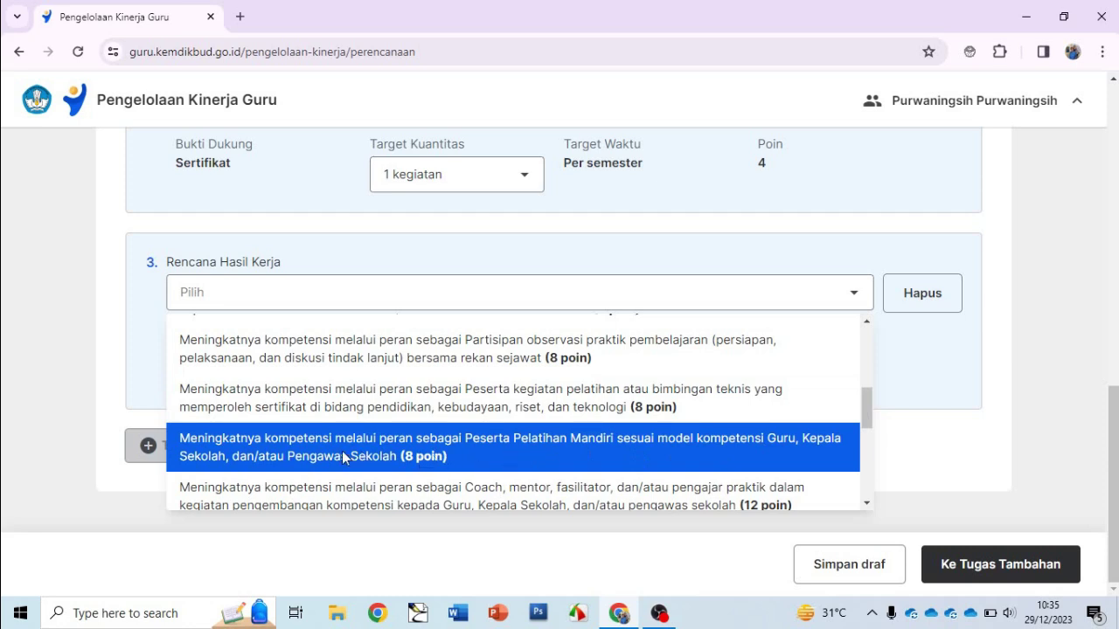
pyautogui.click(560, 448)
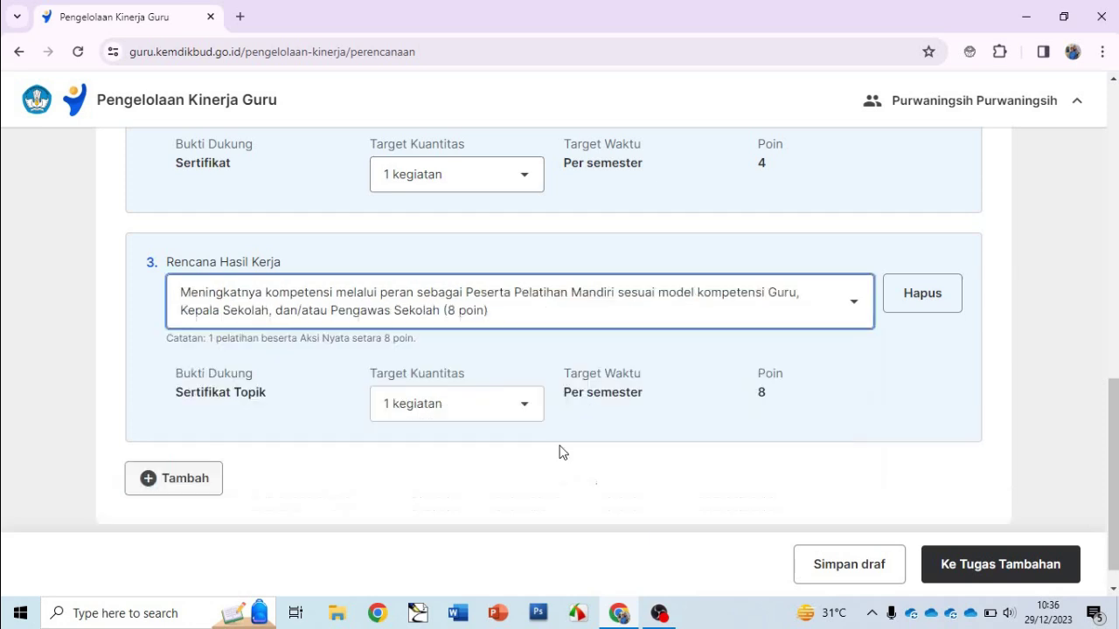
# - Add a fourth Rencana Hasil Kerja and set it to Peserta kegiatan pelatihan atau bimbingan teknis yang memperoleh sertifikat (8 poin)
pyautogui.click(181, 492)
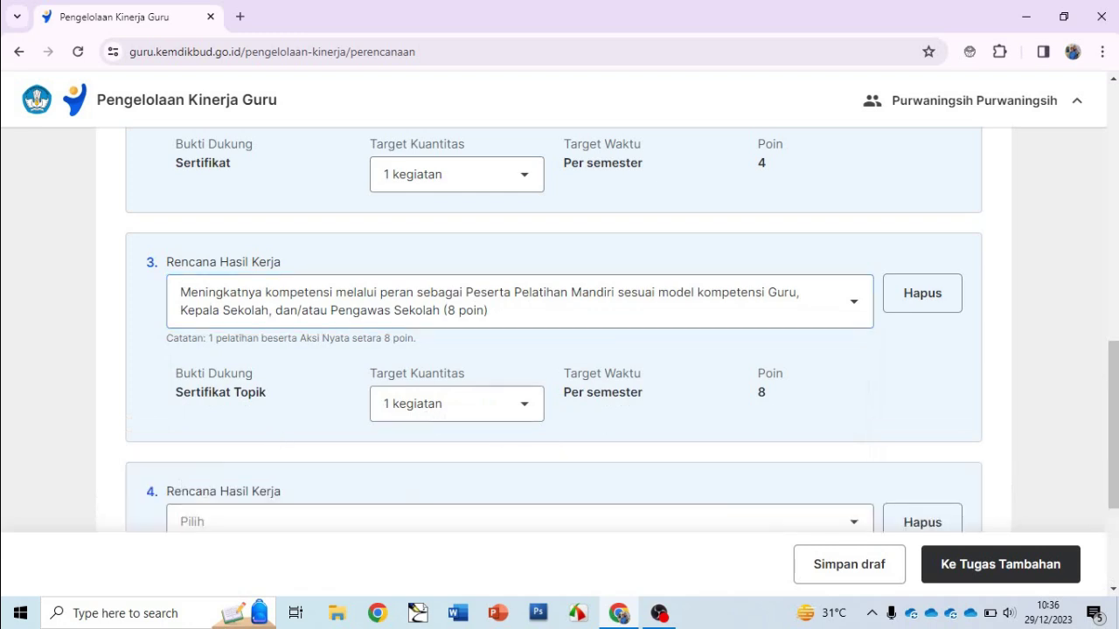
pyautogui.moveTo(1115, 372); pyautogui.dragTo(1114, 442)
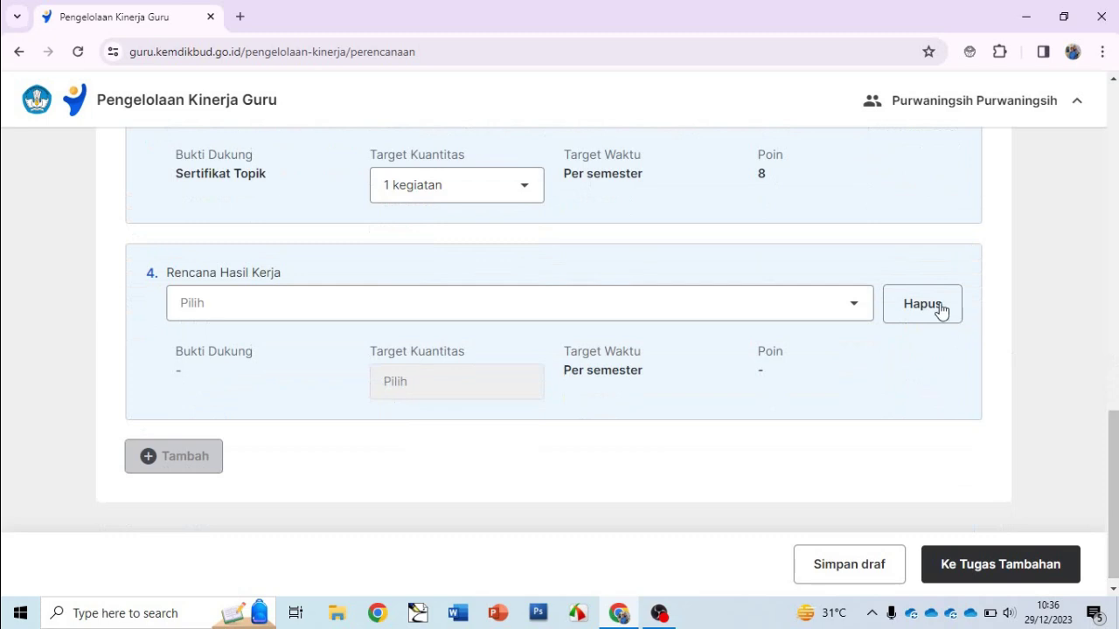
pyautogui.click(862, 308)
pyautogui.moveTo(865, 360); pyautogui.dragTo(854, 494)
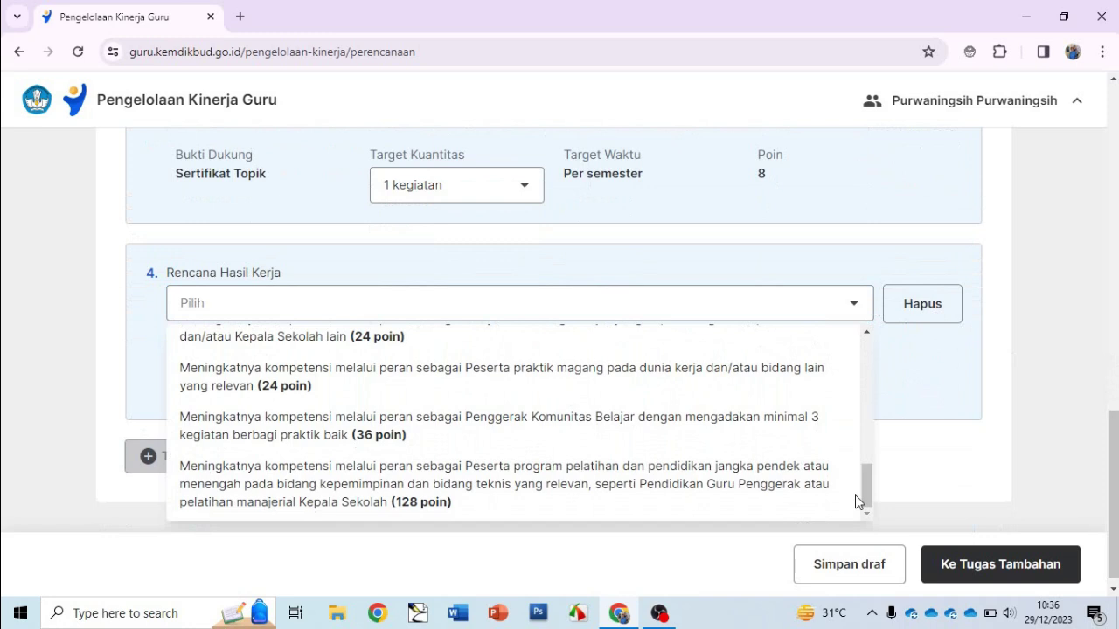
pyautogui.moveTo(856, 496); pyautogui.dragTo(856, 451)
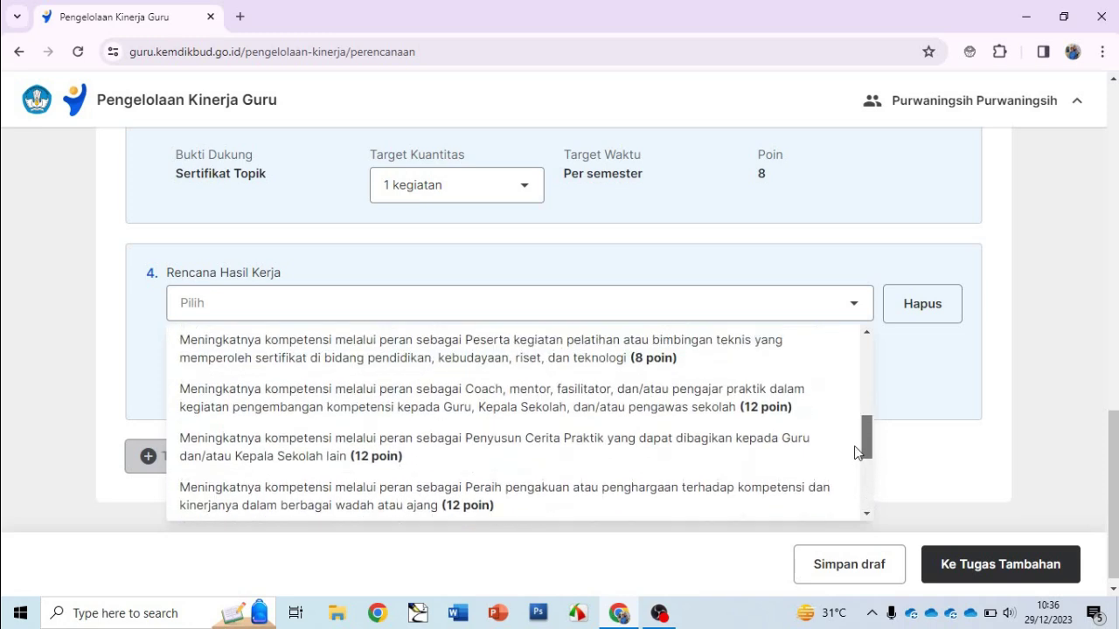
pyautogui.moveTo(857, 452); pyautogui.dragTo(854, 444)
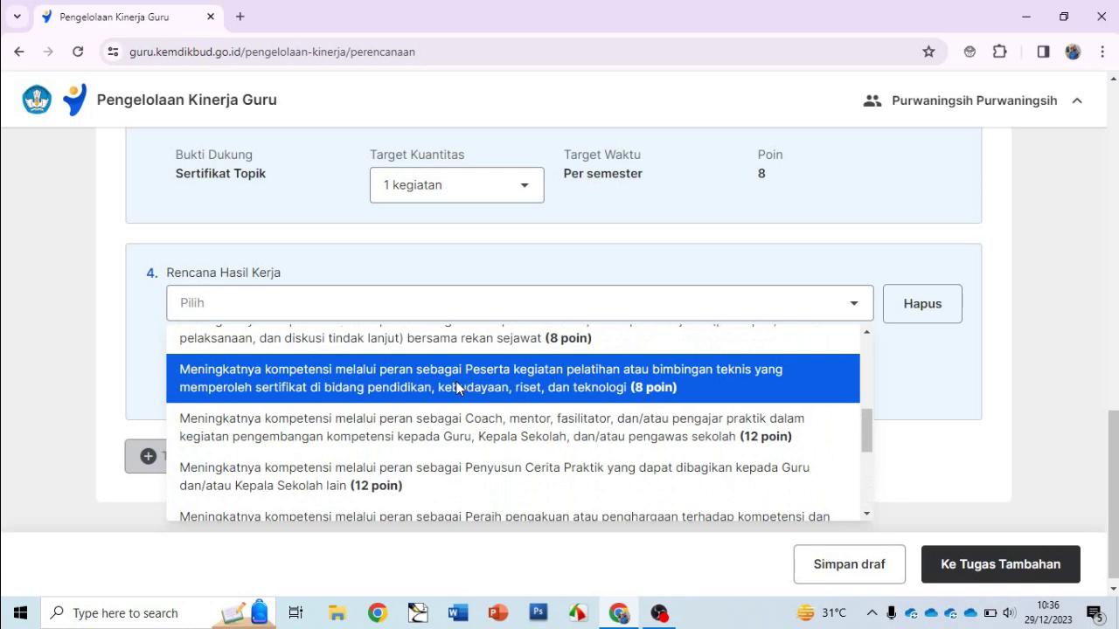
pyautogui.click(419, 391)
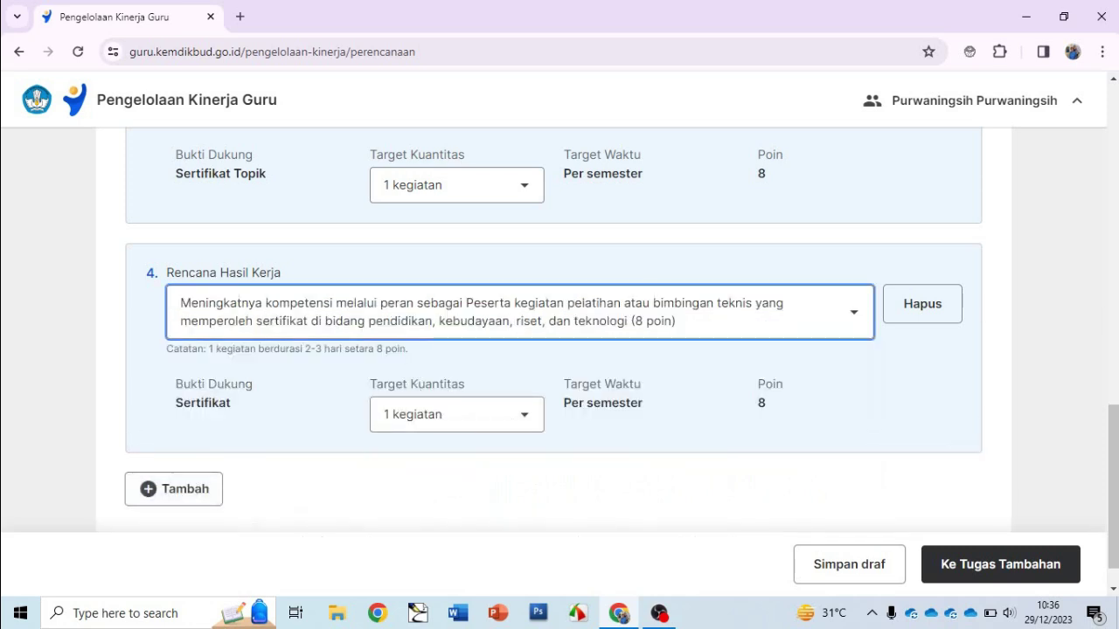
# - Add a fifth Rencana Hasil Kerja and set it to Peserta berbagi praktik baik yang diselenggarakan komunitas belajar (4 poin)
pyautogui.click(1118, 409)
pyautogui.moveTo(1111, 411); pyautogui.dragTo(1102, 474)
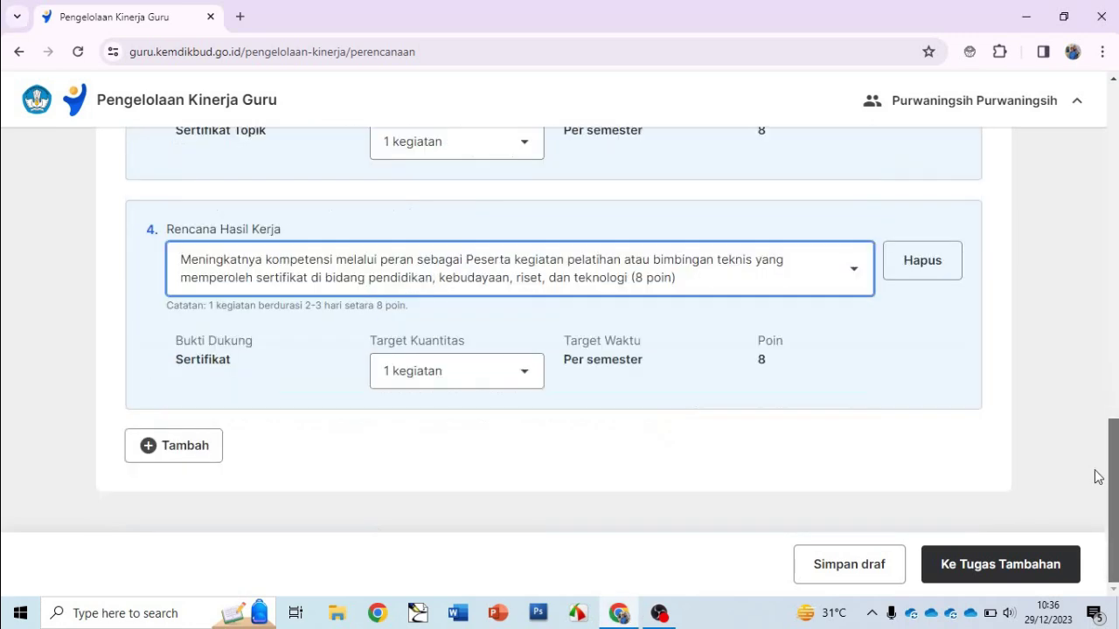
pyautogui.click(199, 445)
pyautogui.click(854, 491)
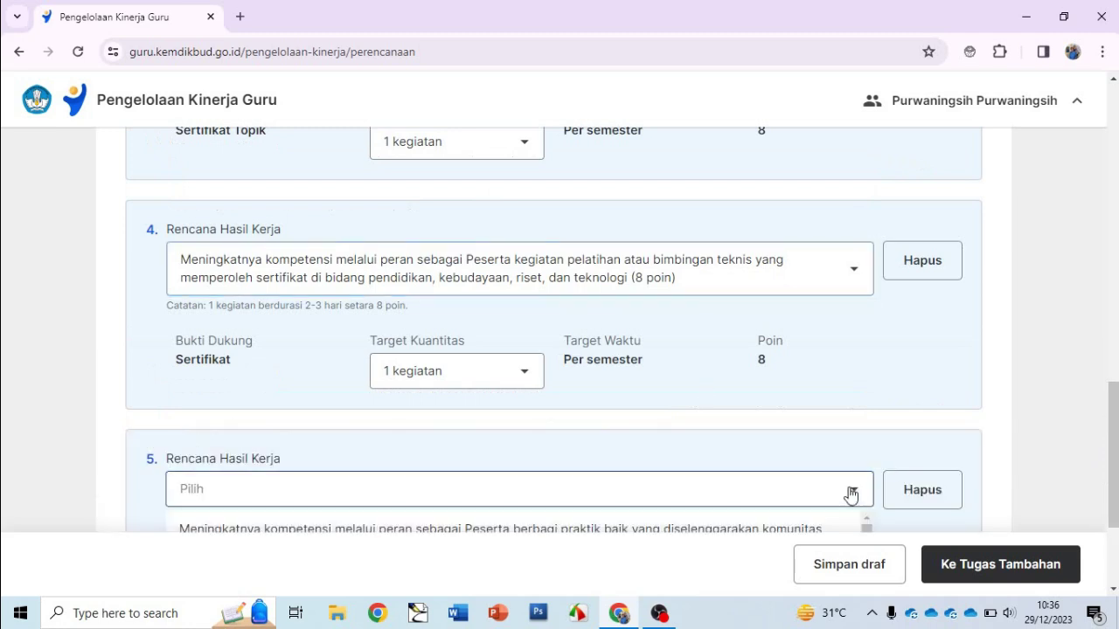
pyautogui.moveTo(1108, 424); pyautogui.dragTo(1111, 505)
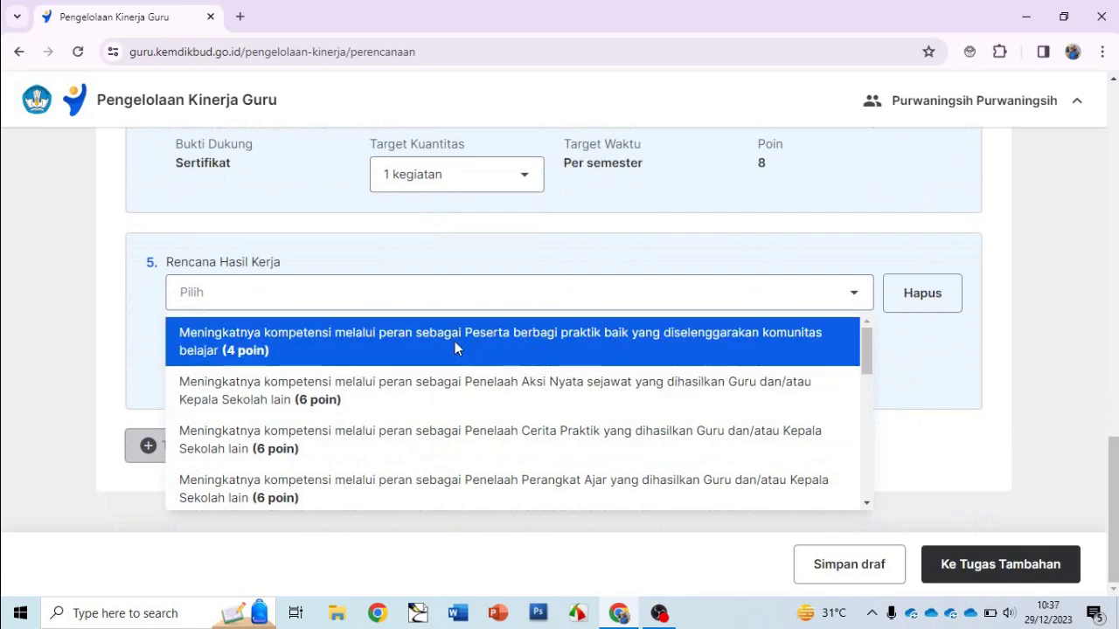
pyautogui.click(536, 338)
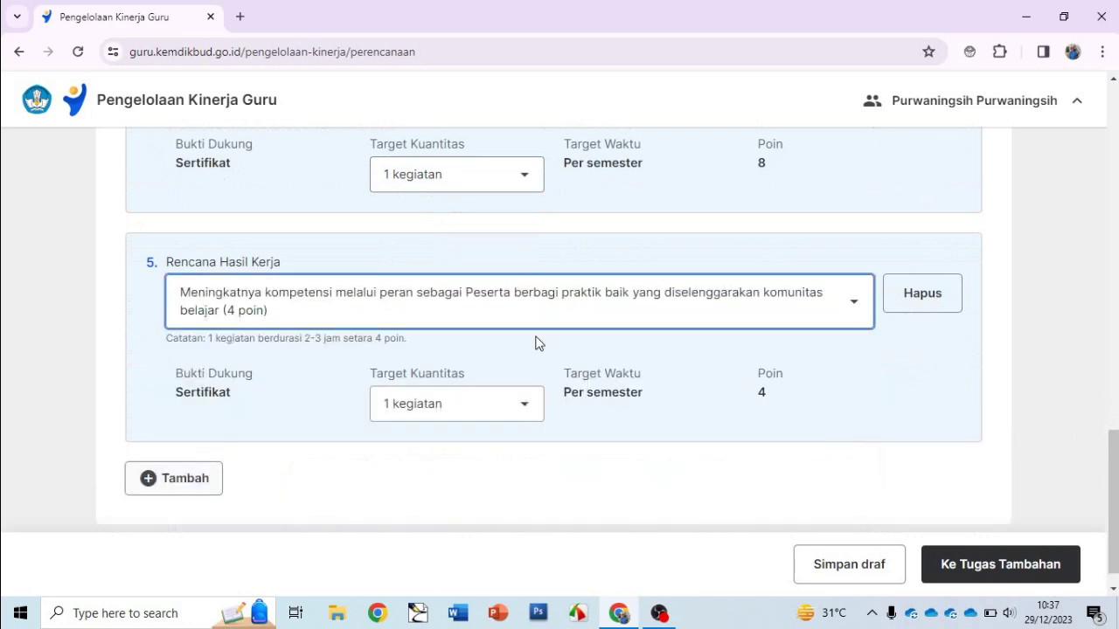
# - Add a sixth Rencana Hasil Kerja and set it to Partisipan observasi praktik pembelajaran bersama rekan sejawat (8 poin)
pyautogui.click(186, 494)
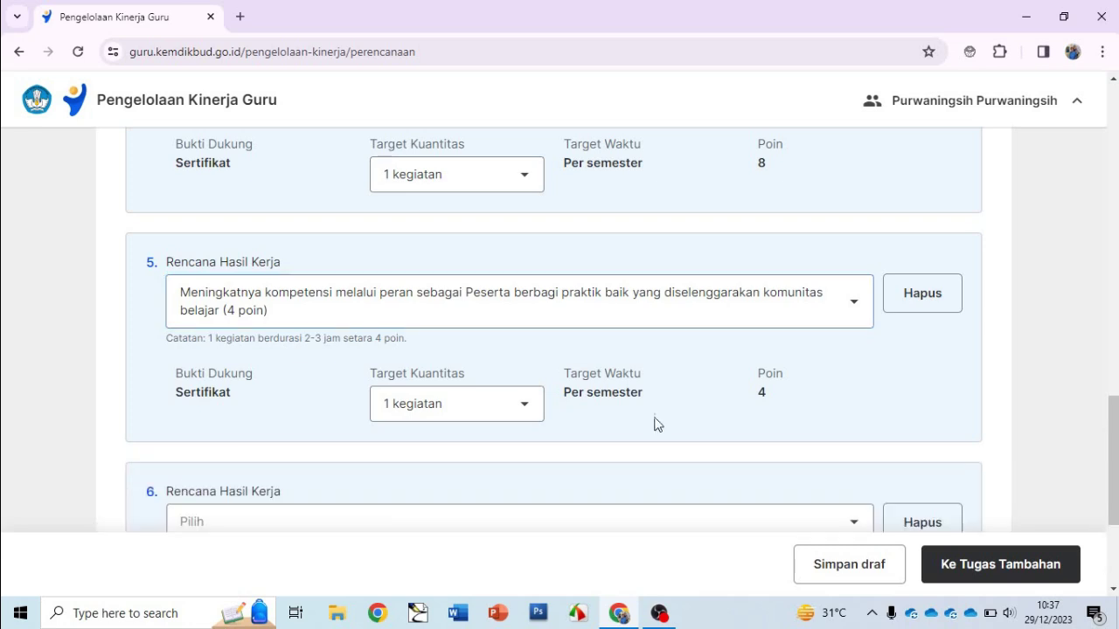
pyautogui.moveTo(1114, 421); pyautogui.dragTo(1113, 478)
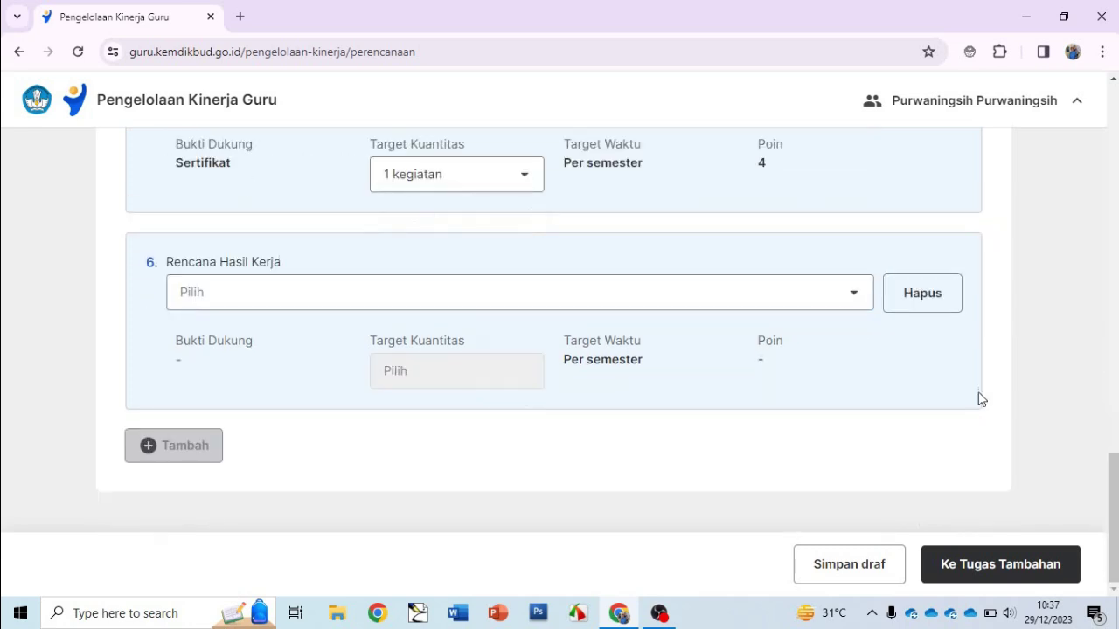
pyautogui.click(854, 294)
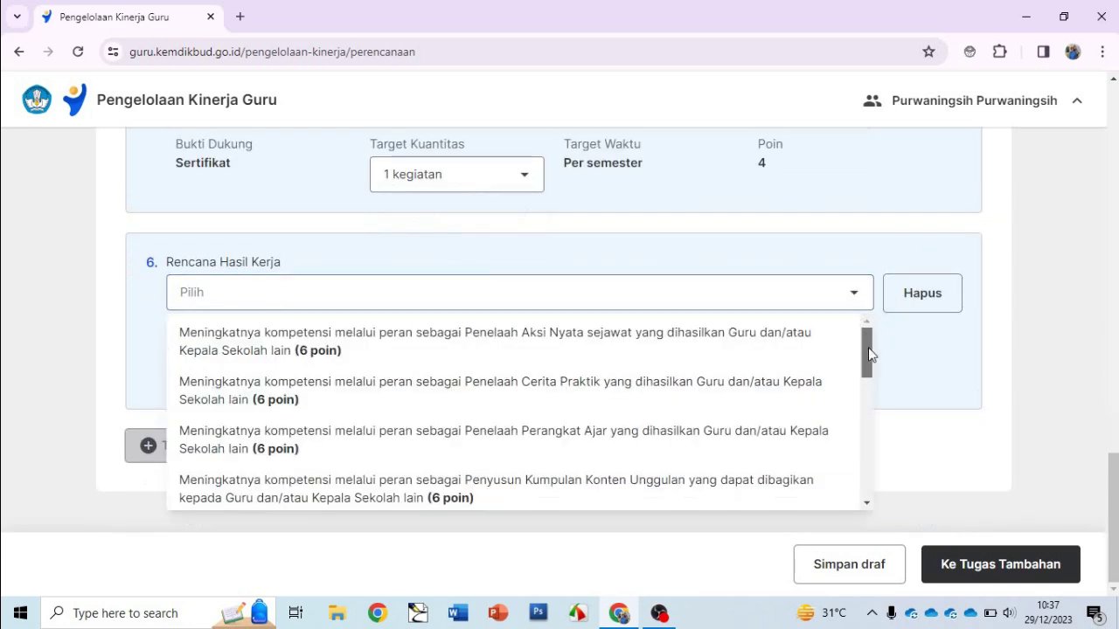
pyautogui.moveTo(868, 347); pyautogui.dragTo(863, 404)
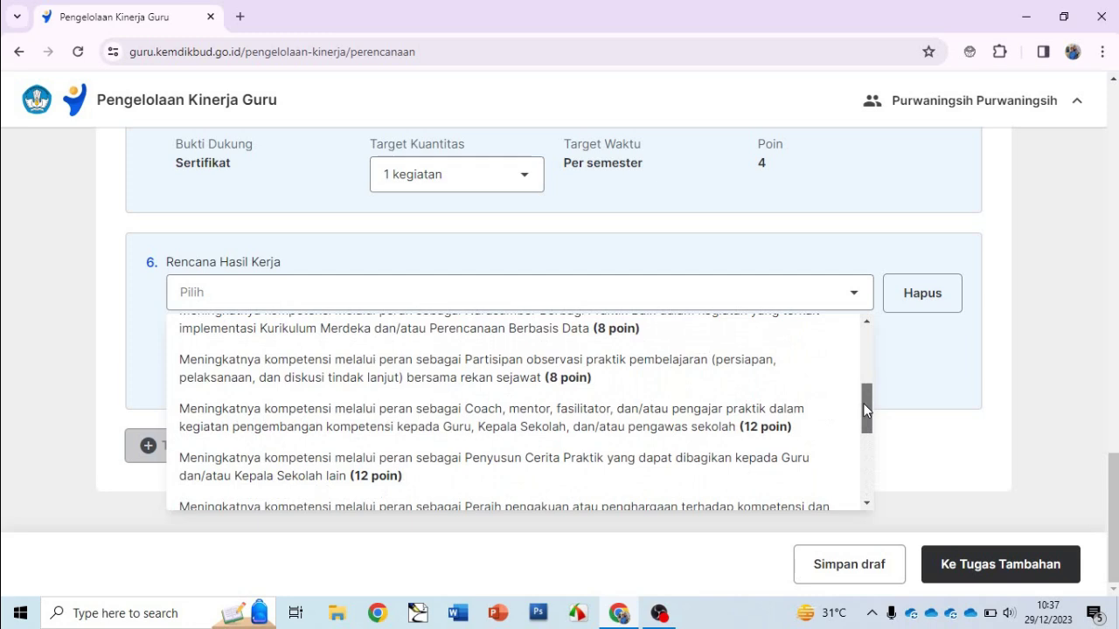
pyautogui.click(566, 379)
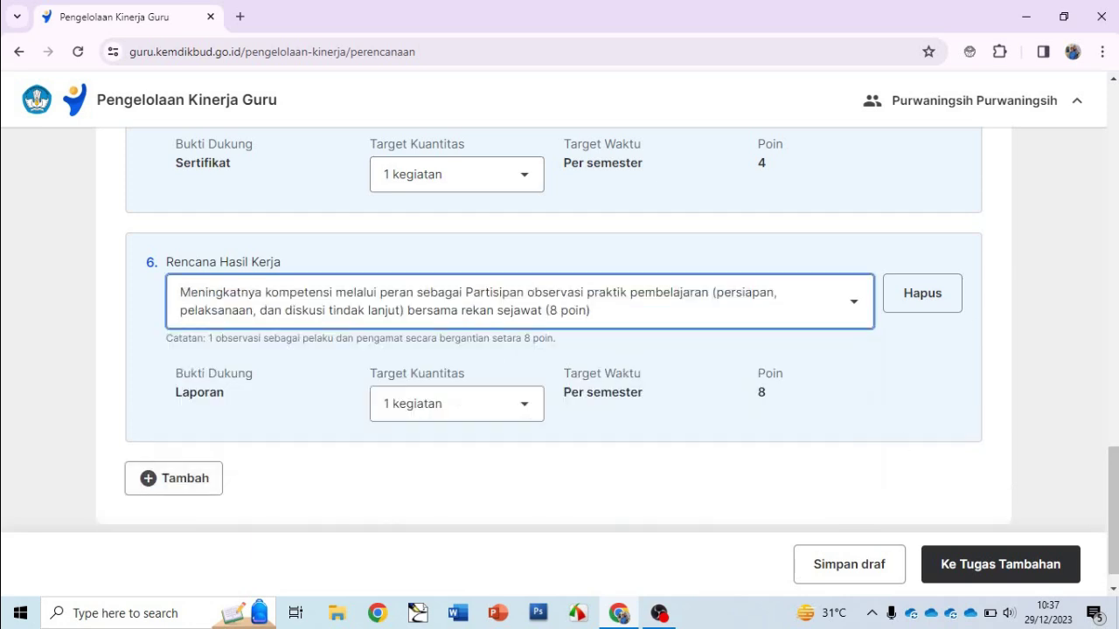
# - Proceed to Tugas Tambahan and set the first Rencana Hasil Kerja to the Semua jenjang option for Pembina Ekstrakurikuler
pyautogui.moveTo(1115, 529); pyautogui.dragTo(1068, 528)
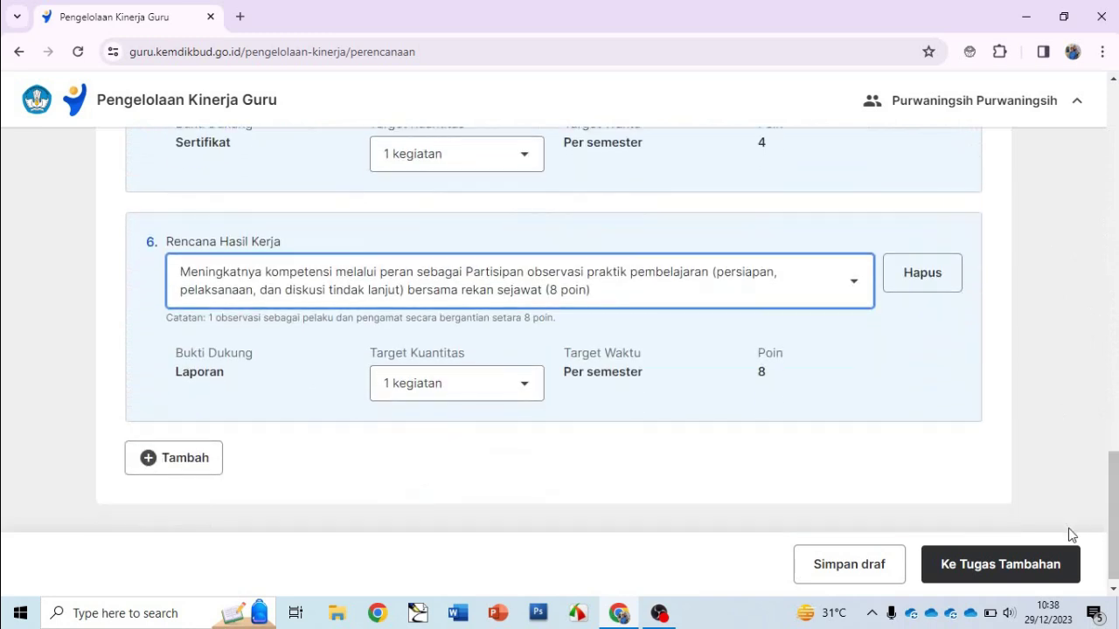
pyautogui.click(985, 567)
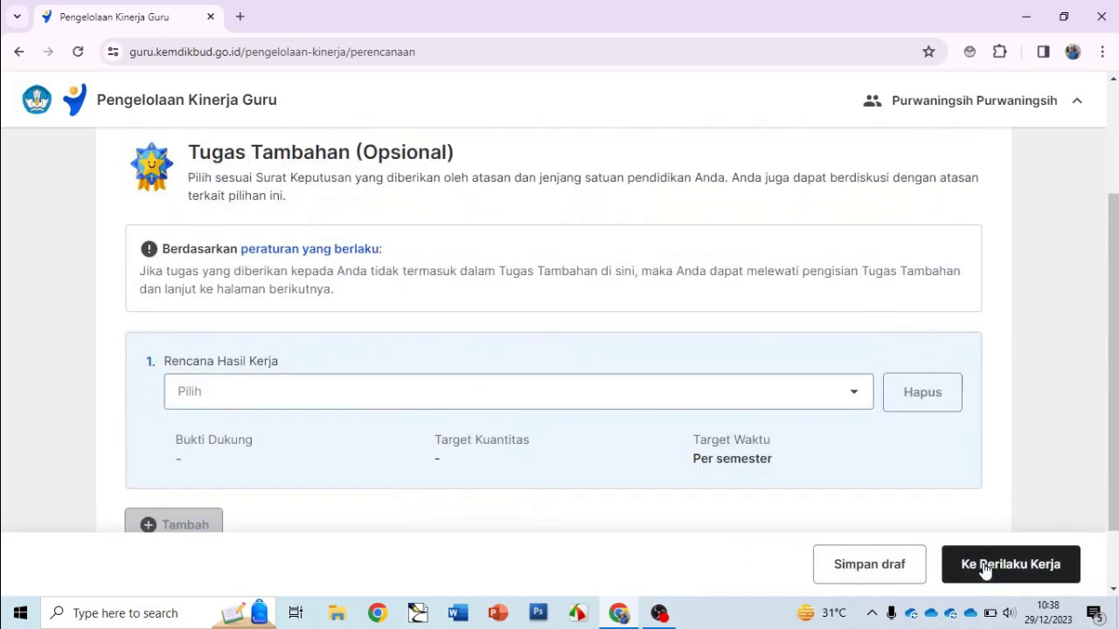
pyautogui.click(864, 394)
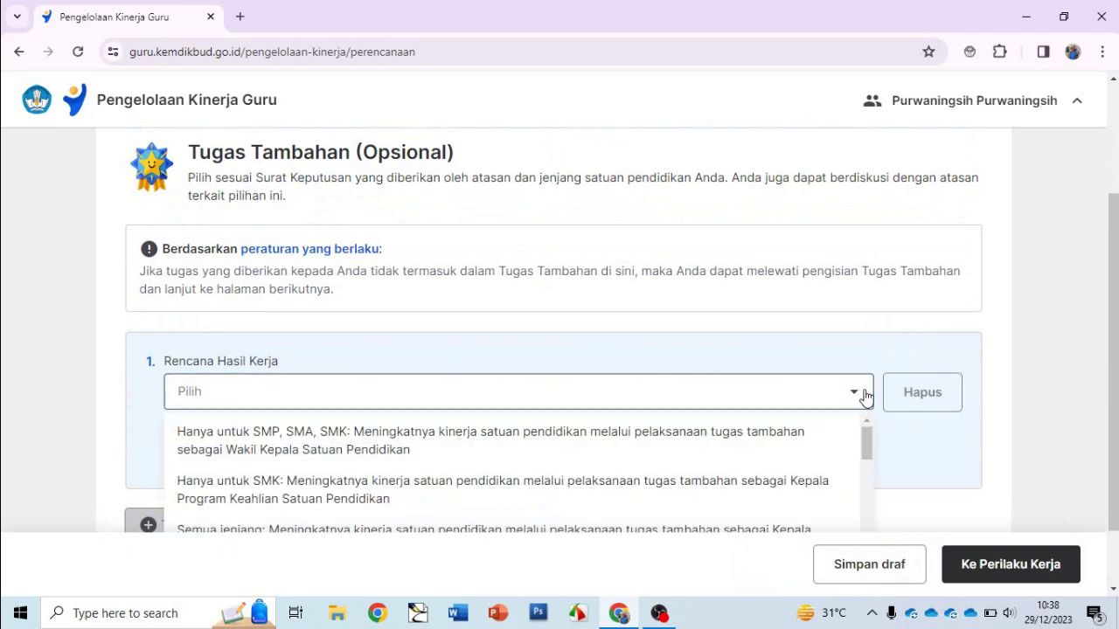
pyautogui.scroll(-1, 1109, 459)
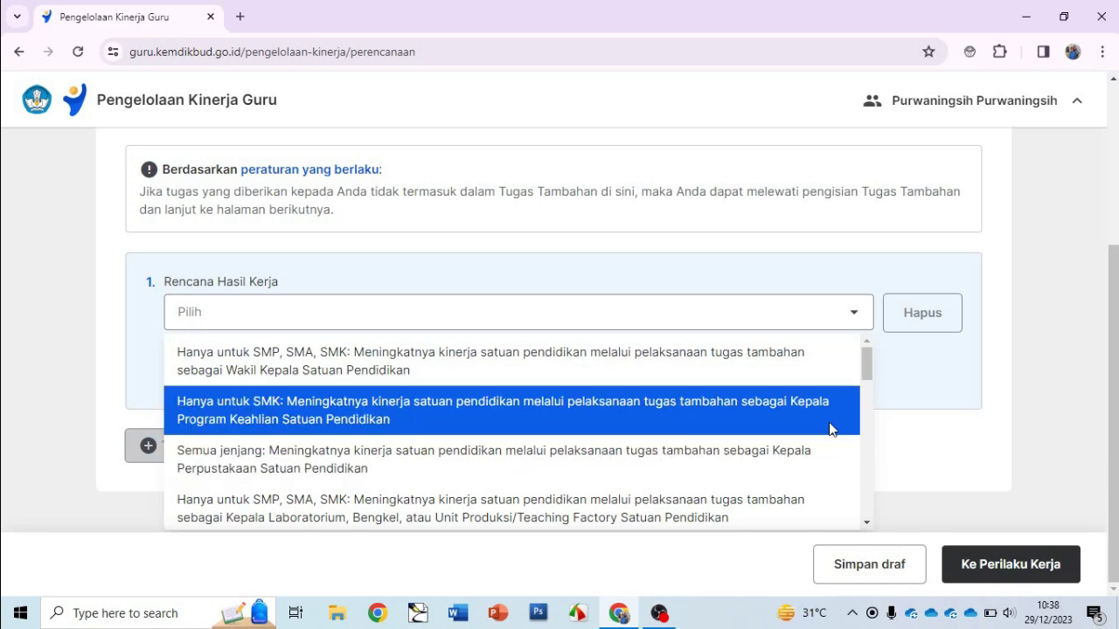
pyautogui.moveTo(863, 369); pyautogui.dragTo(864, 393)
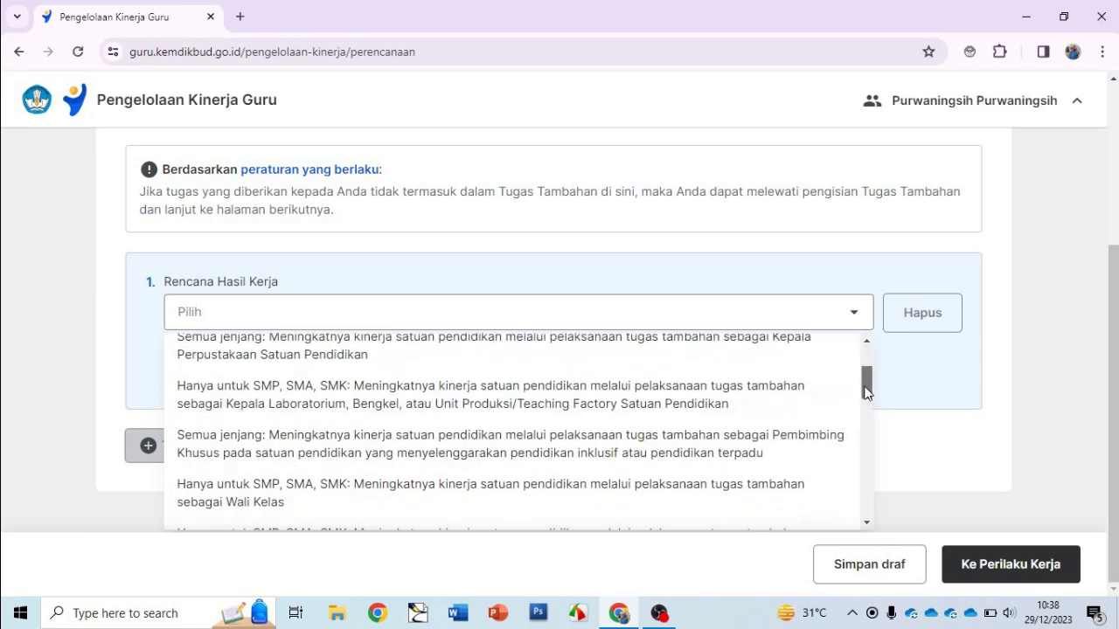
pyautogui.moveTo(865, 392); pyautogui.dragTo(865, 392)
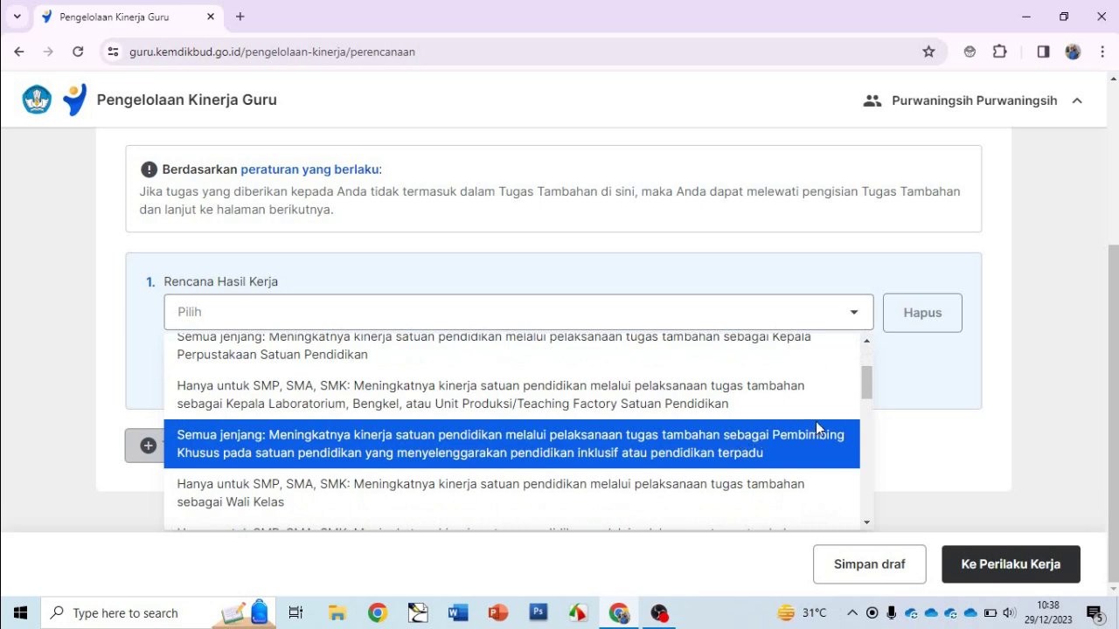
pyautogui.moveTo(868, 383); pyautogui.dragTo(866, 428)
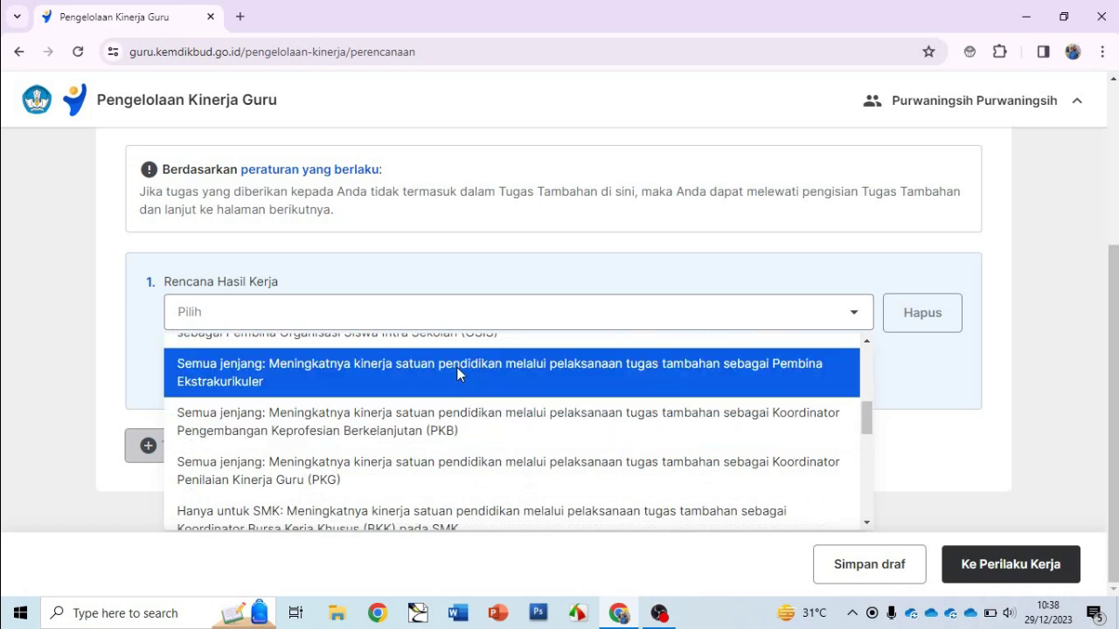
pyautogui.click(457, 367)
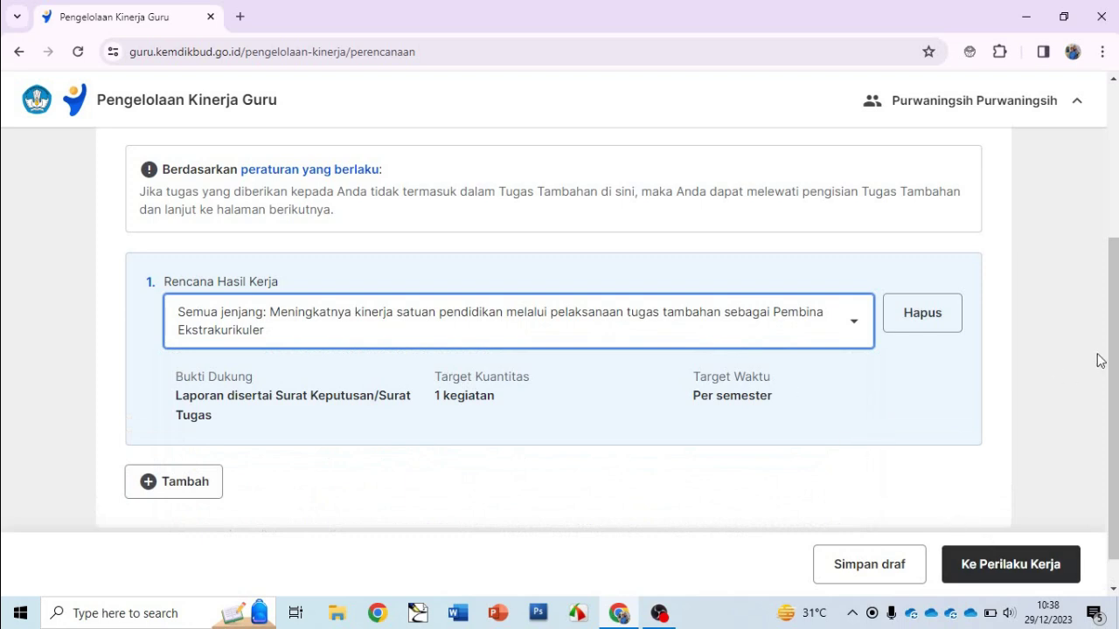
# - Proceed to Perilaku Kerja and set the Berorientasi Pelayanan Indikator Perilaku to Bersifat ramah kepada peserta didik dan orangtua tanpa membeda-bedakan
pyautogui.moveTo(1109, 327); pyautogui.dragTo(1092, 363)
pyautogui.click(1002, 570)
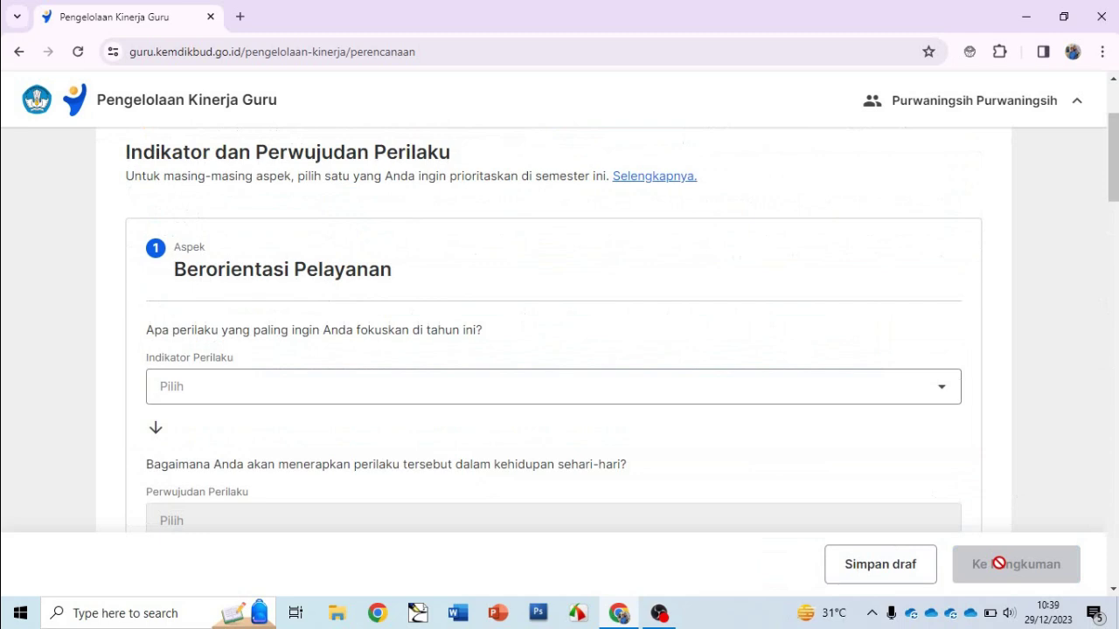
pyautogui.click(913, 382)
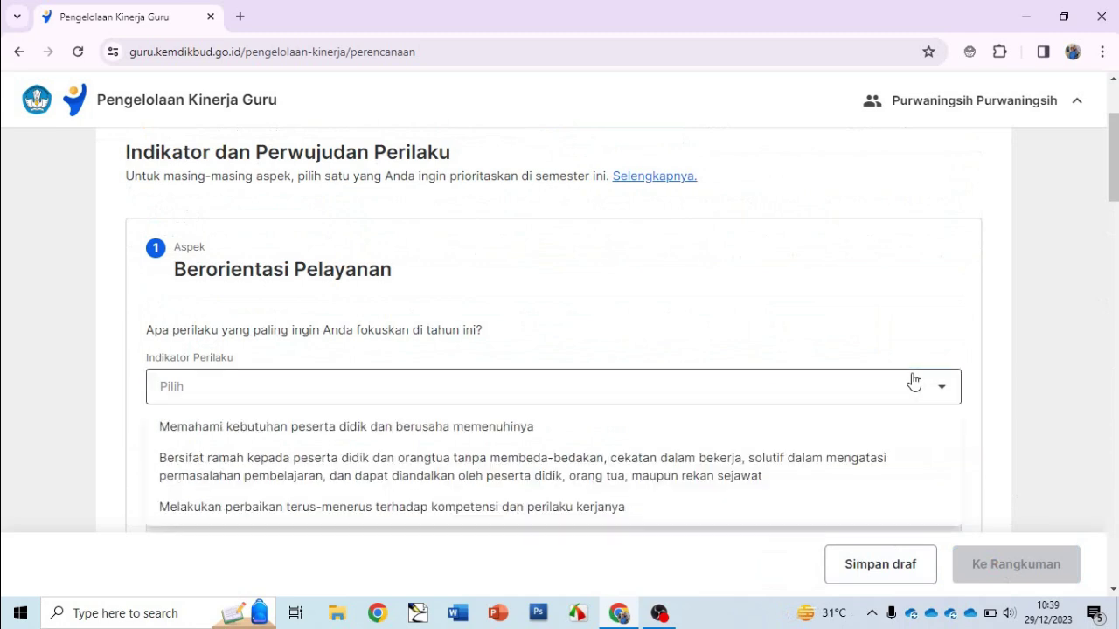
pyautogui.moveTo(1112, 149); pyautogui.dragTo(1112, 177)
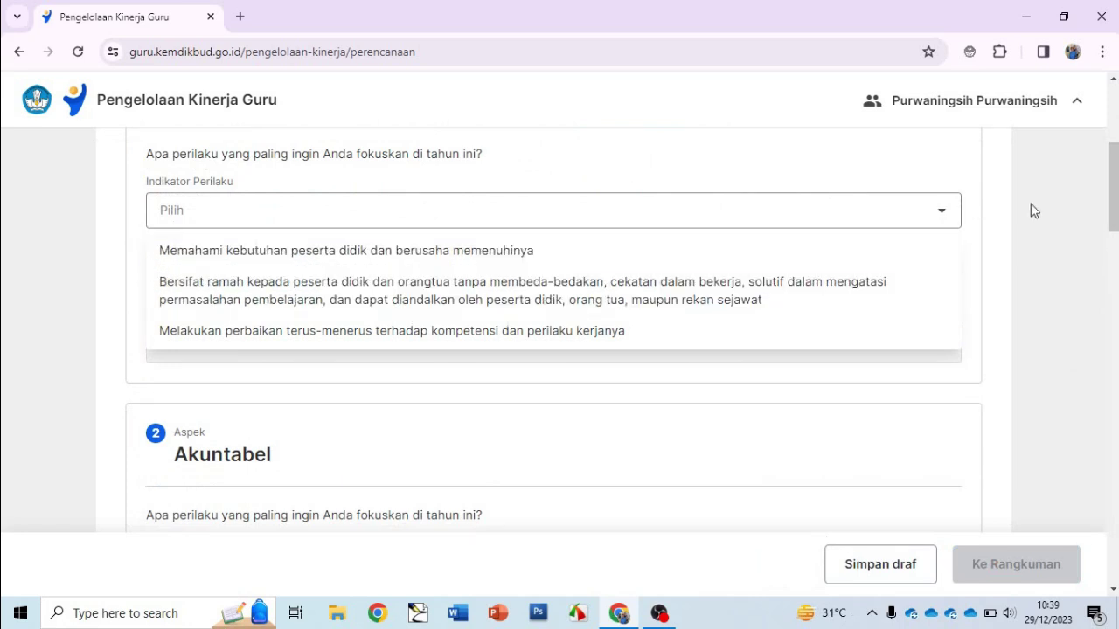
pyautogui.moveTo(1110, 200)
pyautogui.mouseDown()
pyautogui.moveTo(1110, 172)
pyautogui.moveTo(1108, 188)
pyautogui.mouseUp()
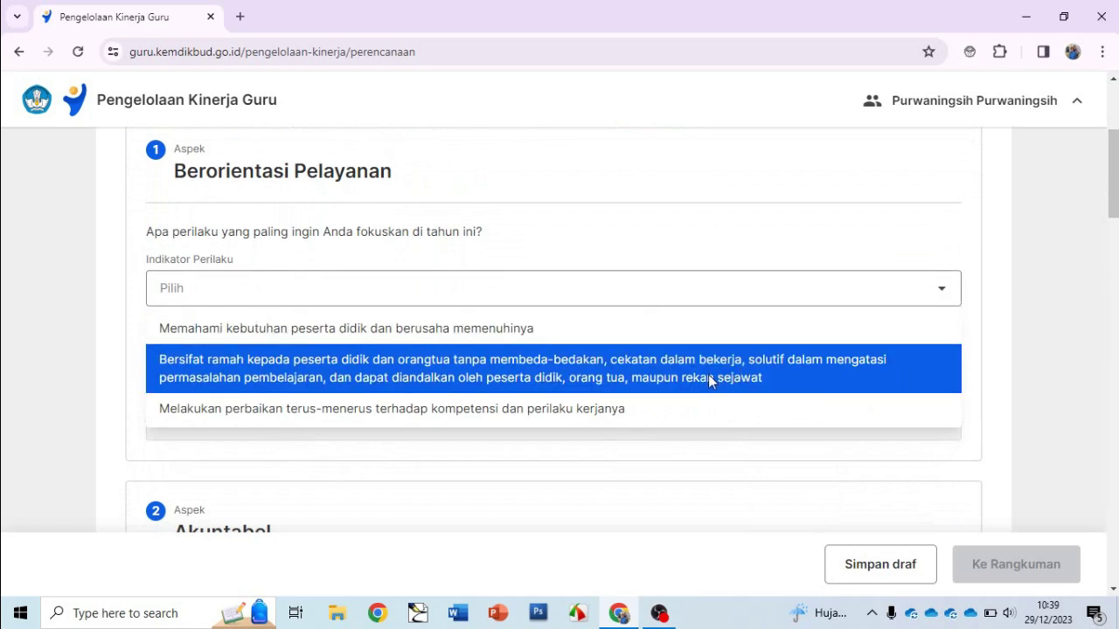
pyautogui.click(707, 362)
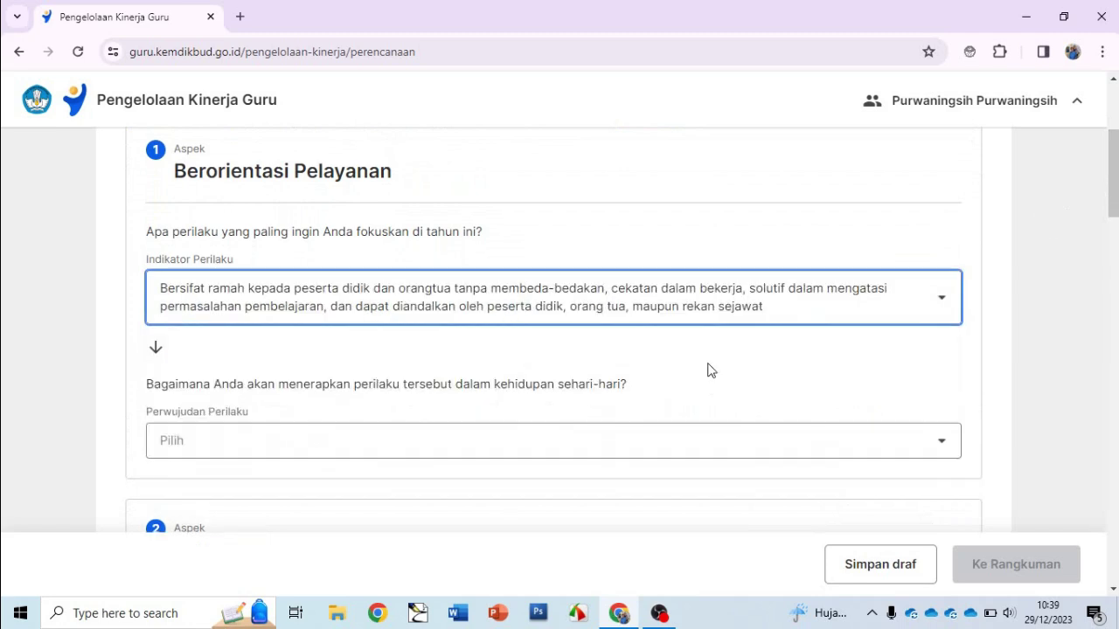
# - Set the Berorientasi Pelayanan Perwujudan Perilaku to Mengucapkan salam dan sapa dengan sikap ramah
pyautogui.click(585, 447)
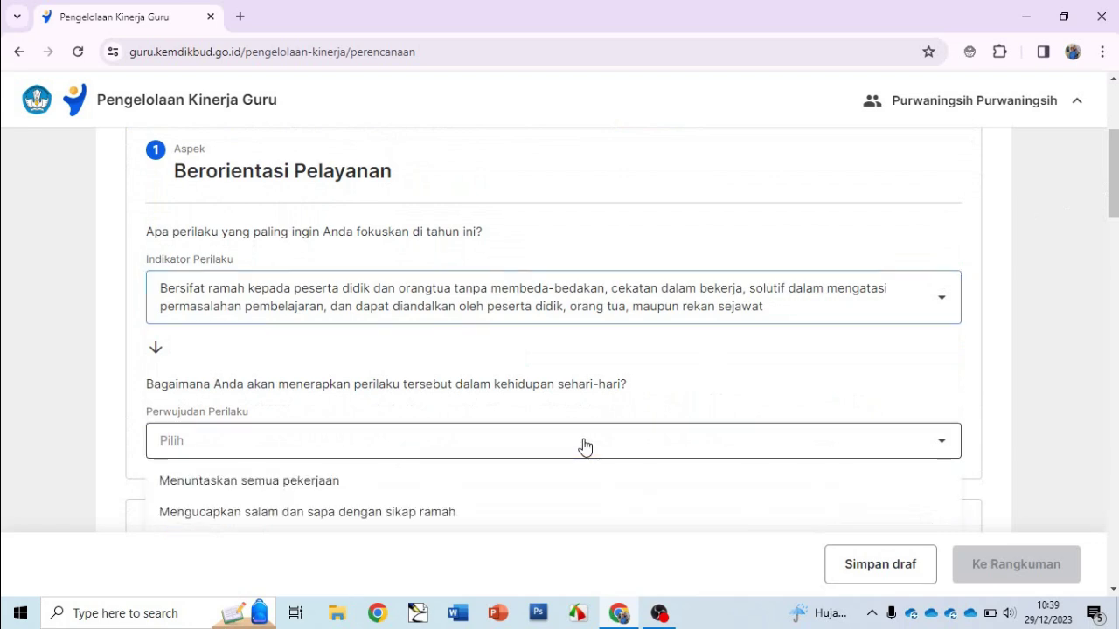
pyautogui.moveTo(1115, 201); pyautogui.dragTo(1115, 229)
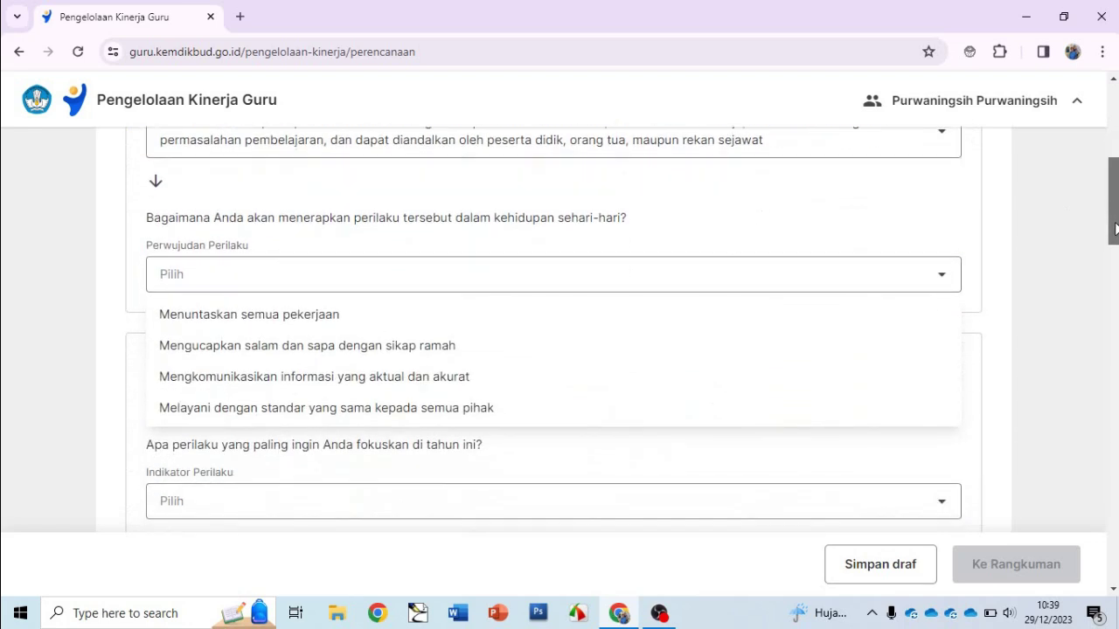
pyautogui.click(261, 347)
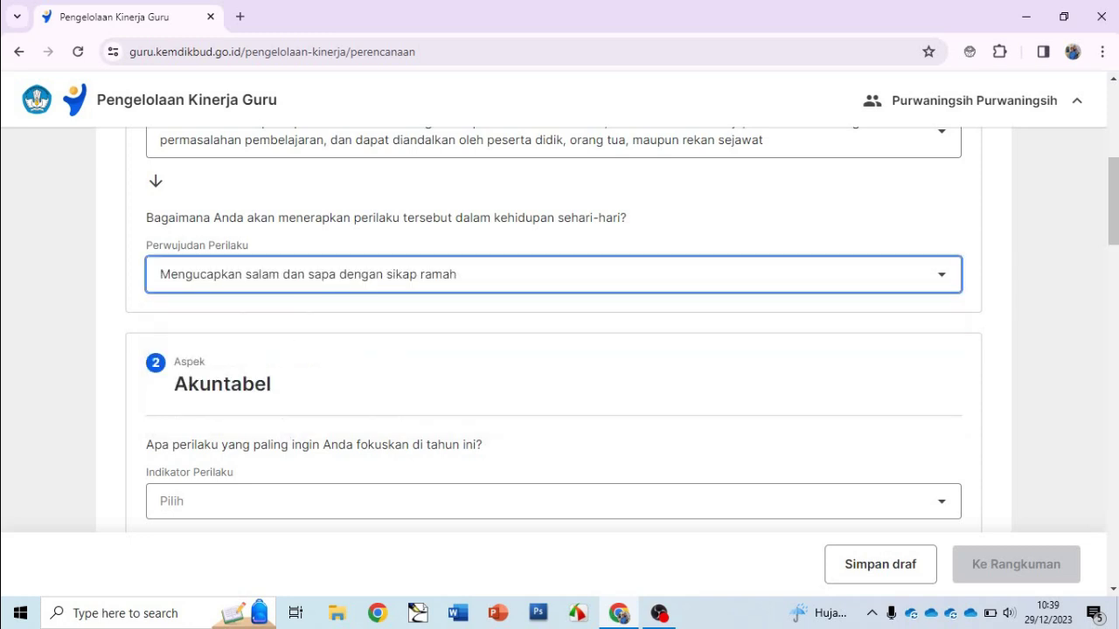
# - For Akuntabel, set Indikator Perilaku to Melaksanakan tugas dengan jujur, bertanggung jawab, cermat, disiplin, dan berintegritas tinggi and Perwujudan Perilaku to Melaksanakan pekerjaan sesuai dengan ketentuan
pyautogui.moveTo(1115, 219); pyautogui.dragTo(1116, 253)
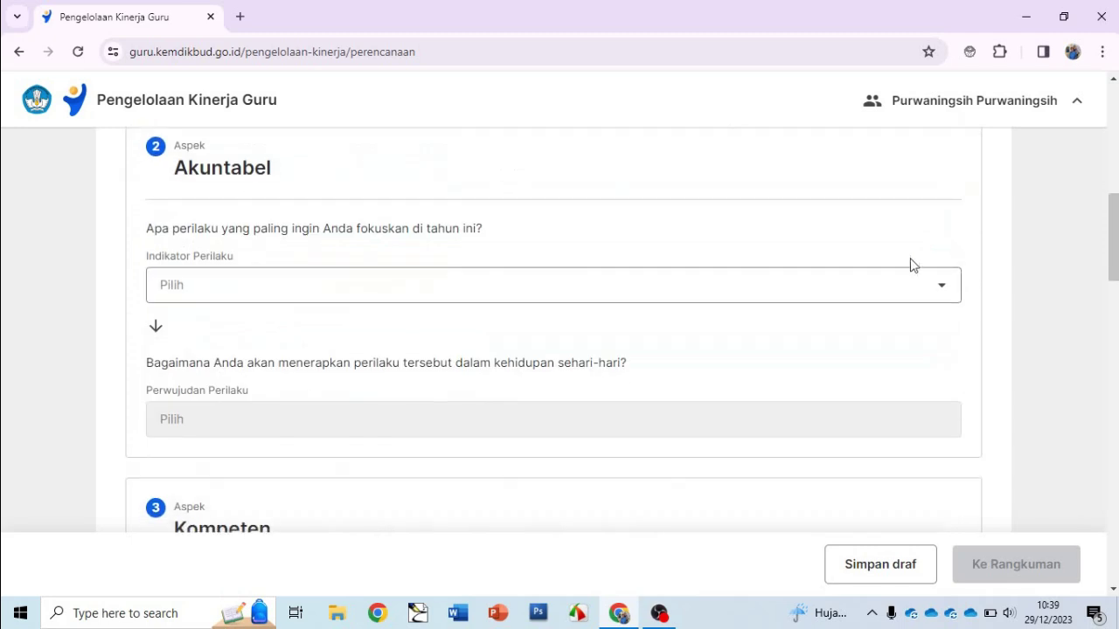
pyautogui.click(874, 290)
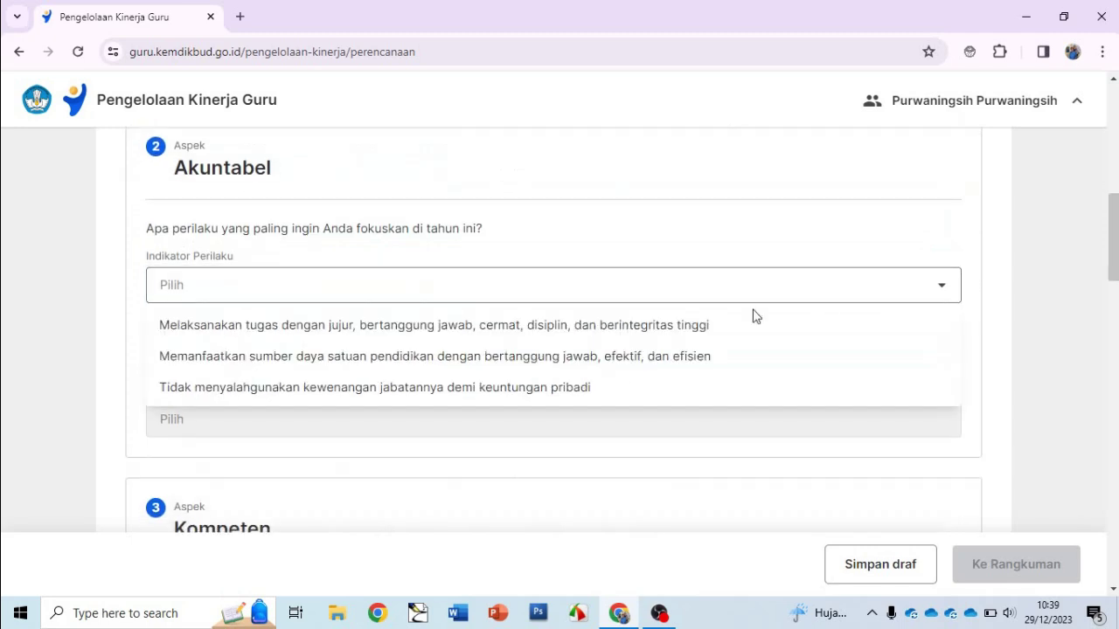
pyautogui.click(673, 337)
pyautogui.click(556, 422)
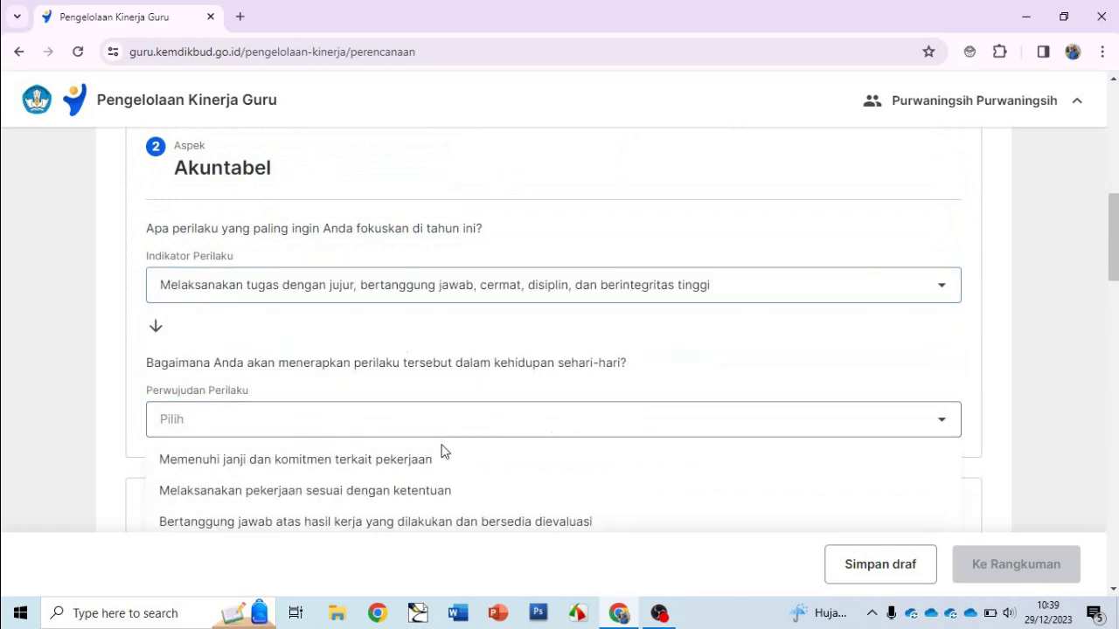
pyautogui.click(370, 505)
# - For Kompeten, set Indikator Perilaku to Membantu peserta didik, rekan sejawat, dan orang lain untuk saling belajar and Perwujudan Perilaku to Memberikan kesempatan orang lain untuk menyampaikan pendapat
pyautogui.moveTo(1113, 253); pyautogui.dragTo(1114, 316)
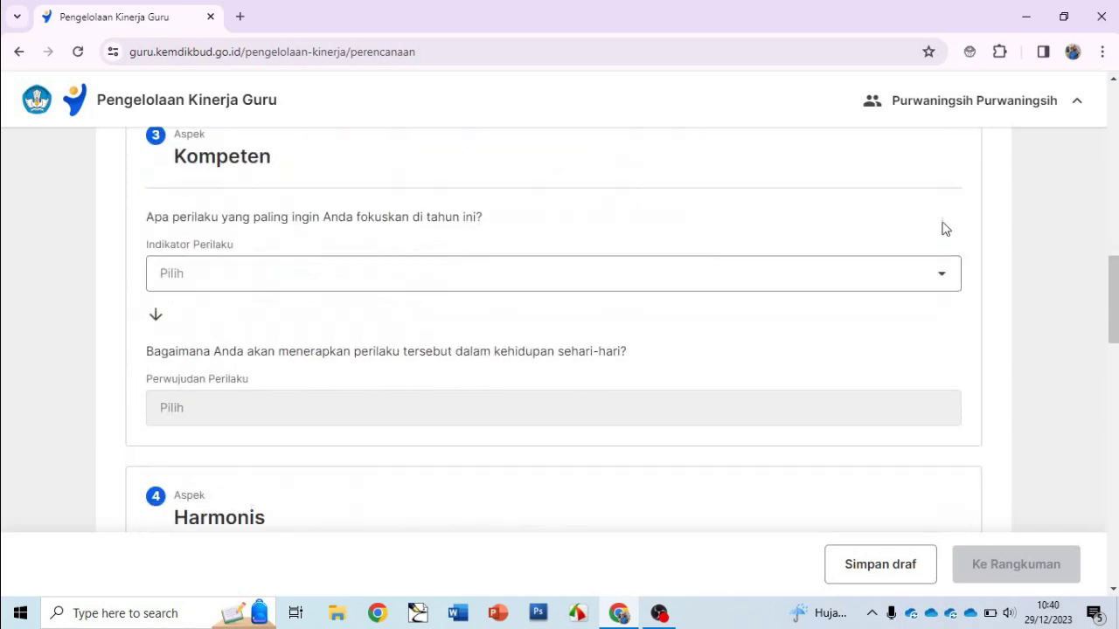
pyautogui.click(922, 280)
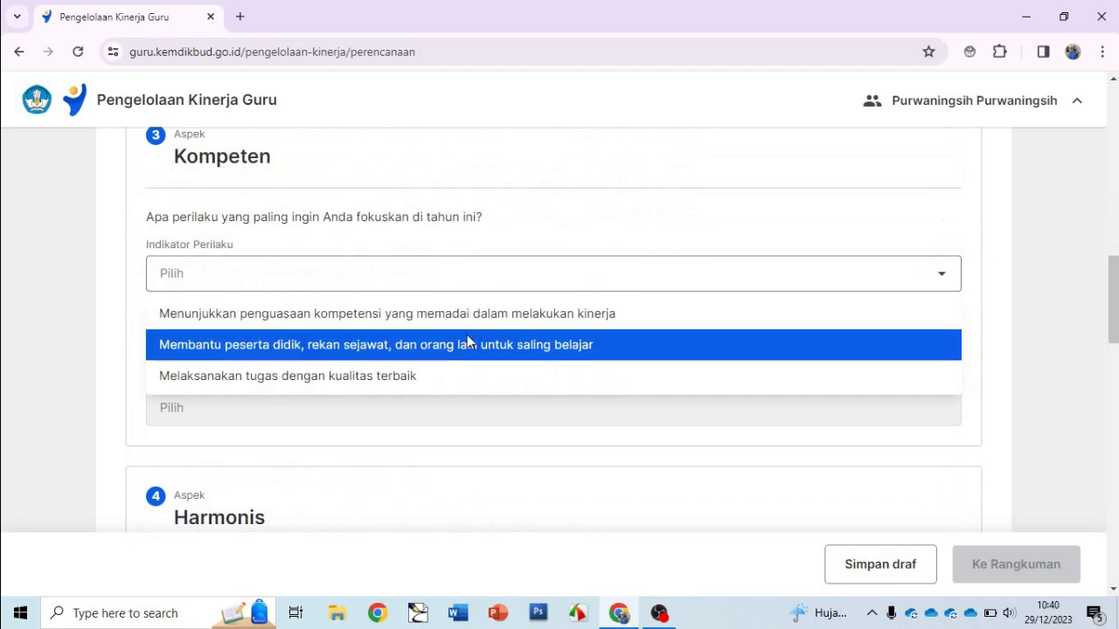
pyautogui.click(440, 344)
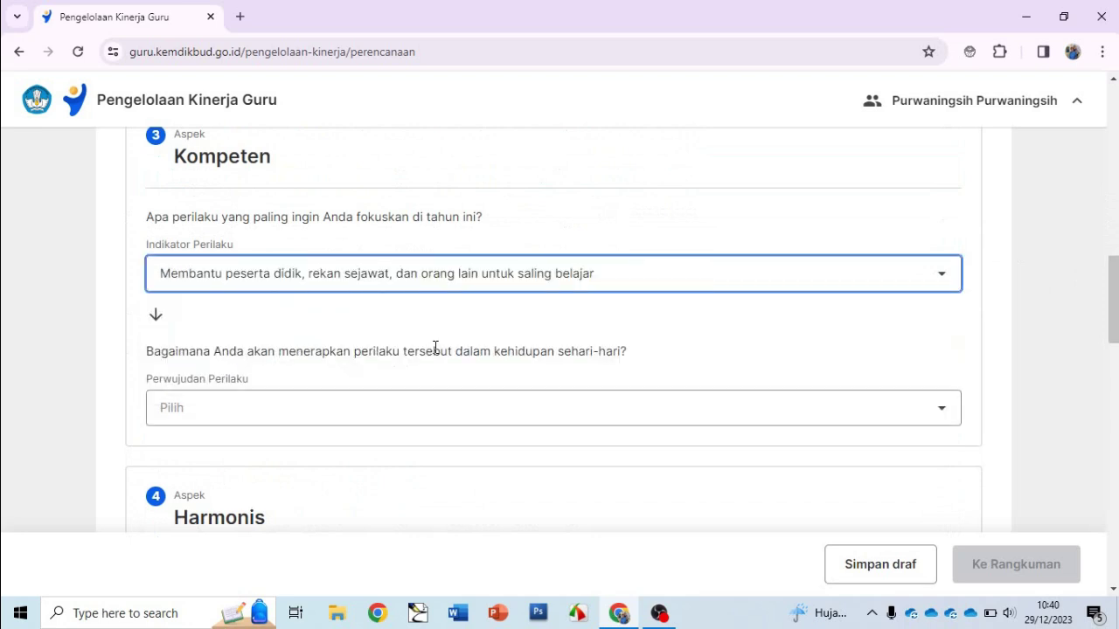
pyautogui.click(399, 415)
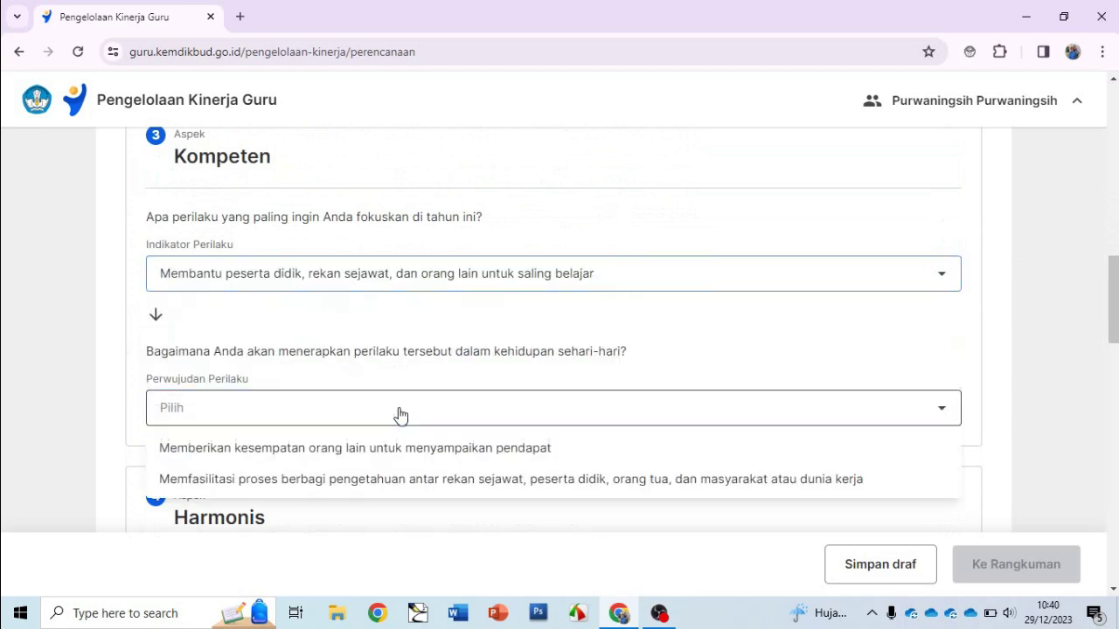
pyautogui.click(373, 450)
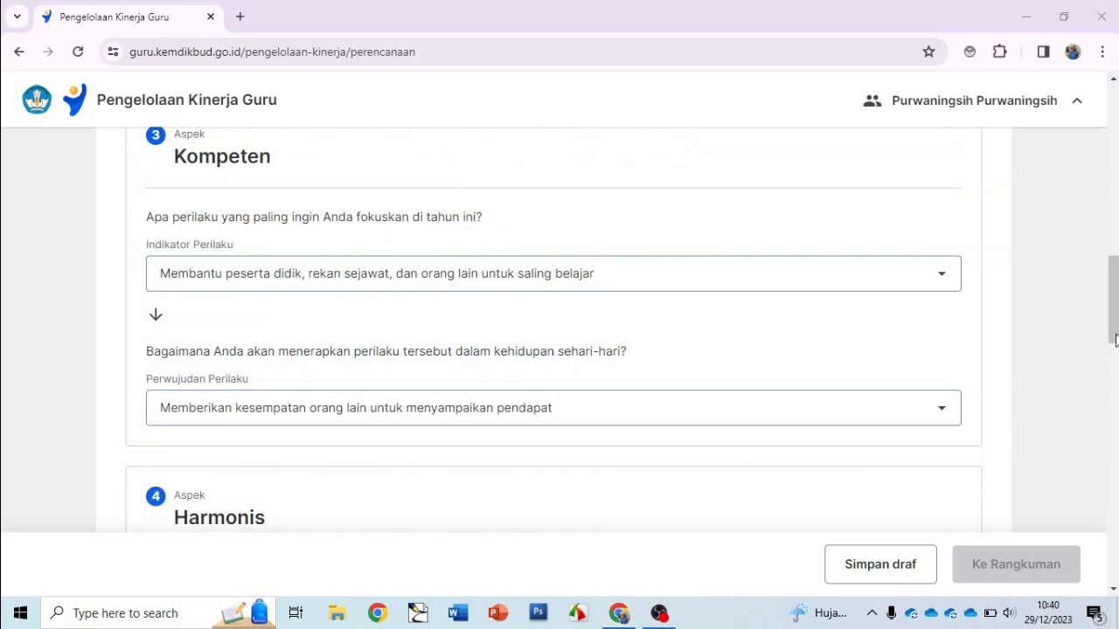
# - For Harmonis, set Indikator Perilaku to Mampu membangun lingkungan pembelajaran yang kondusif and Perwujudan Perilaku to the Berinteraksi option dengan sopan dan menjunjung tinggi etika
pyautogui.scroll(-4, 1113, 341)
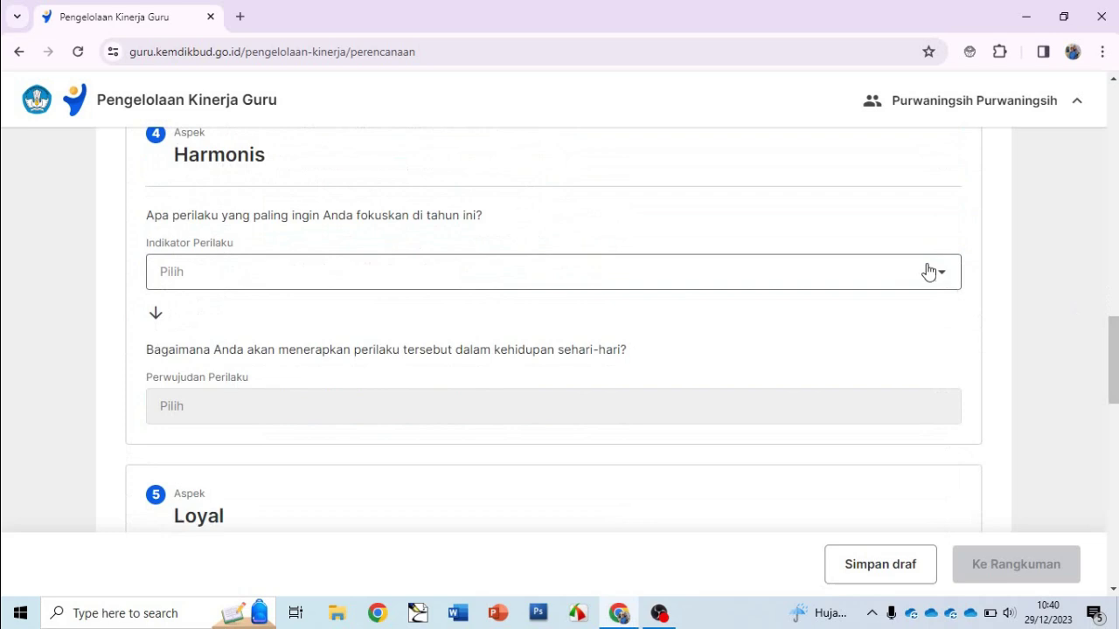
pyautogui.click(928, 273)
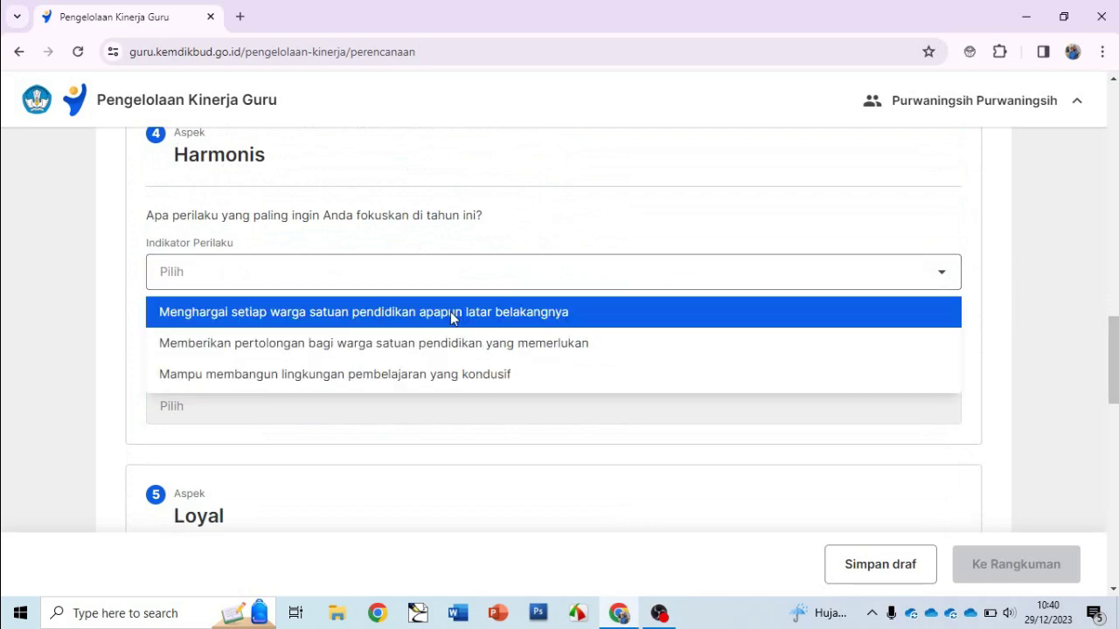
pyautogui.click(316, 383)
pyautogui.click(292, 418)
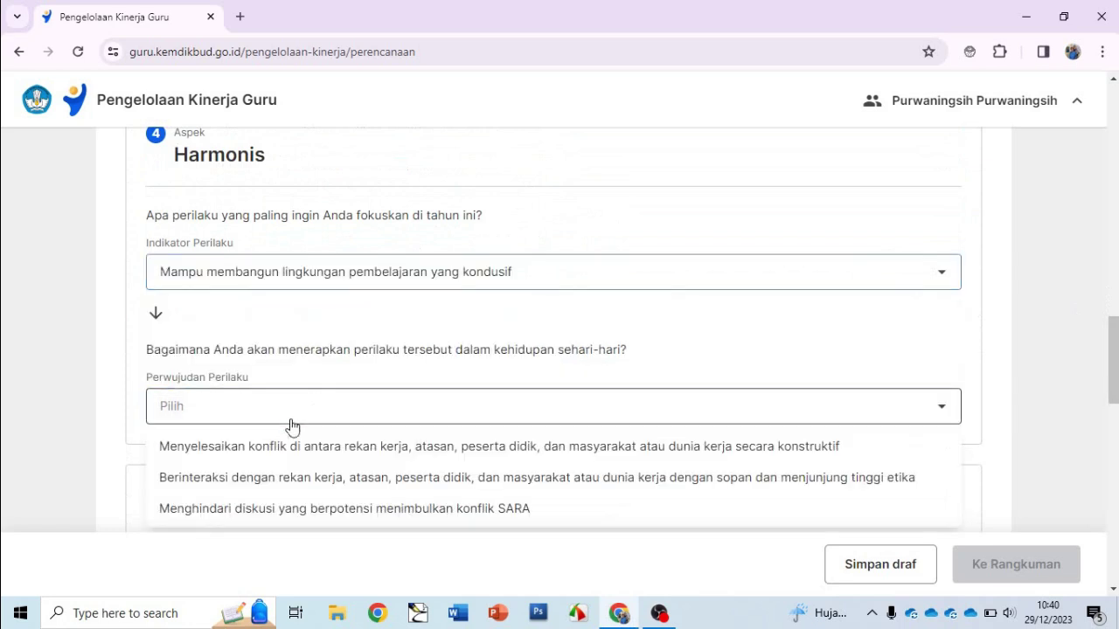
pyautogui.click(322, 484)
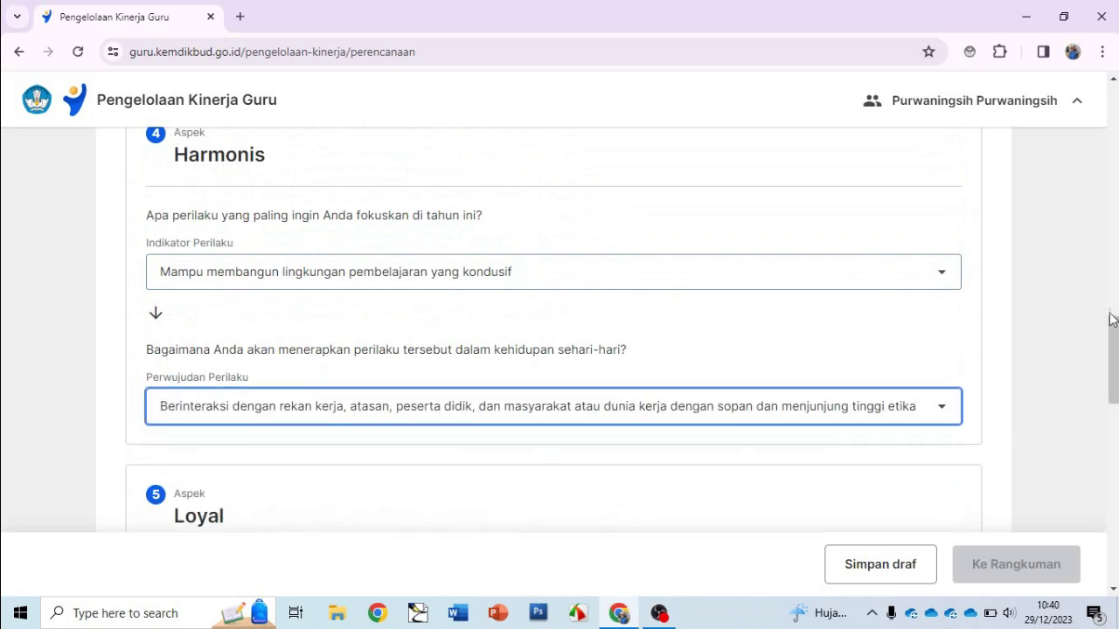
# - For Loyal, set Indikator Perilaku to Menjaga nama baik satuan pendidikan, sesama guru, dan peserta didik dimanapun berada
pyautogui.moveTo(1110, 320); pyautogui.dragTo(1115, 388)
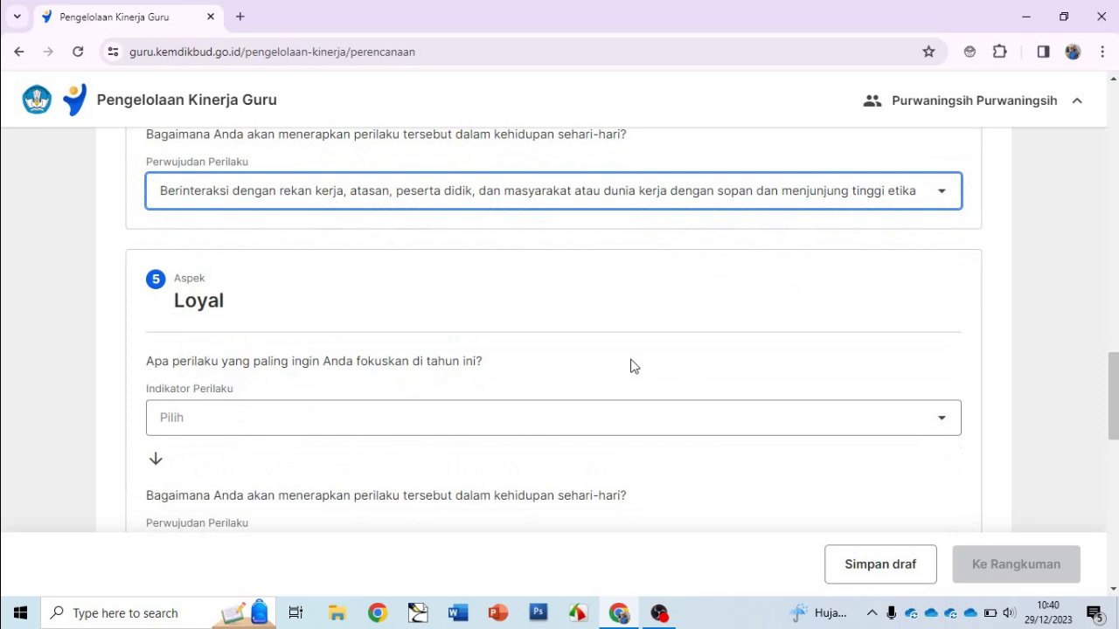
pyautogui.moveTo(629, 364); pyautogui.dragTo(355, 441)
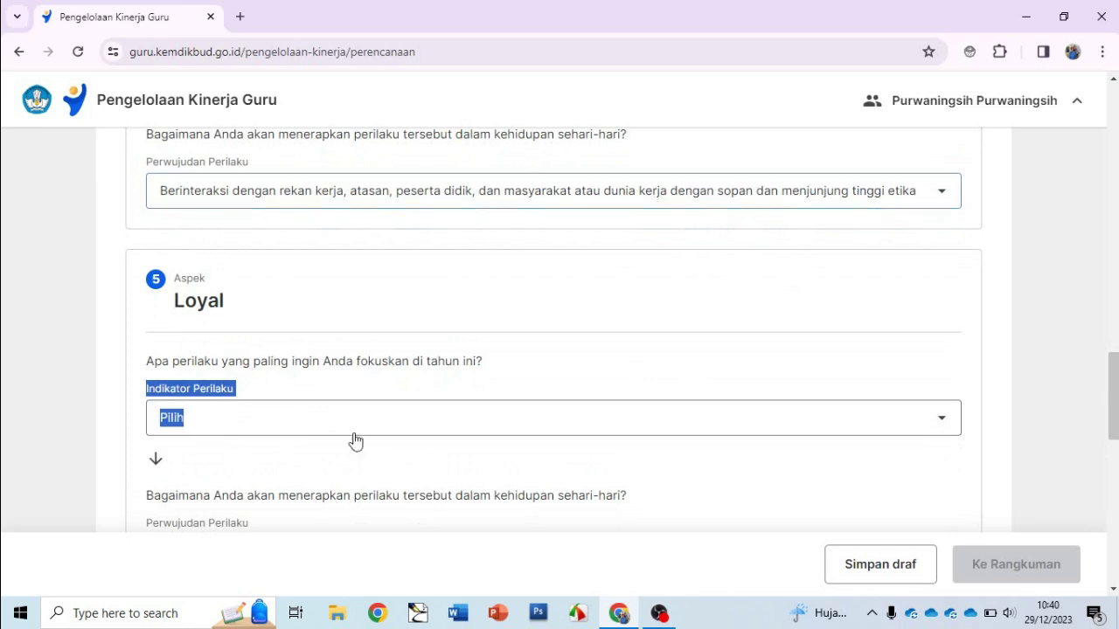
pyautogui.click(634, 356)
pyautogui.click(561, 429)
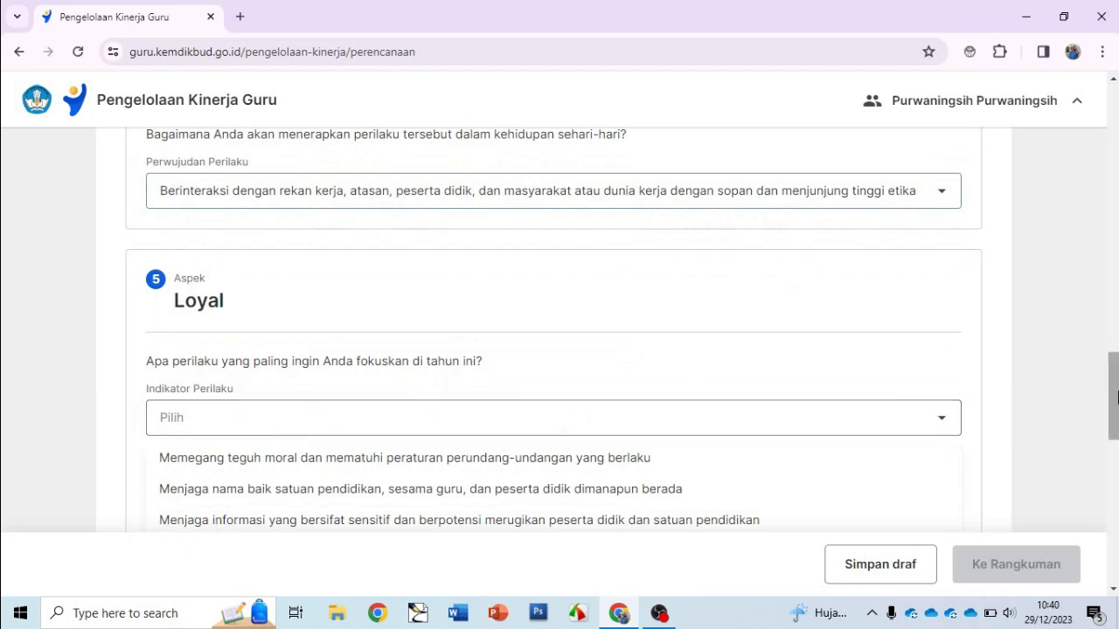
pyautogui.moveTo(1115, 399); pyautogui.dragTo(1115, 416)
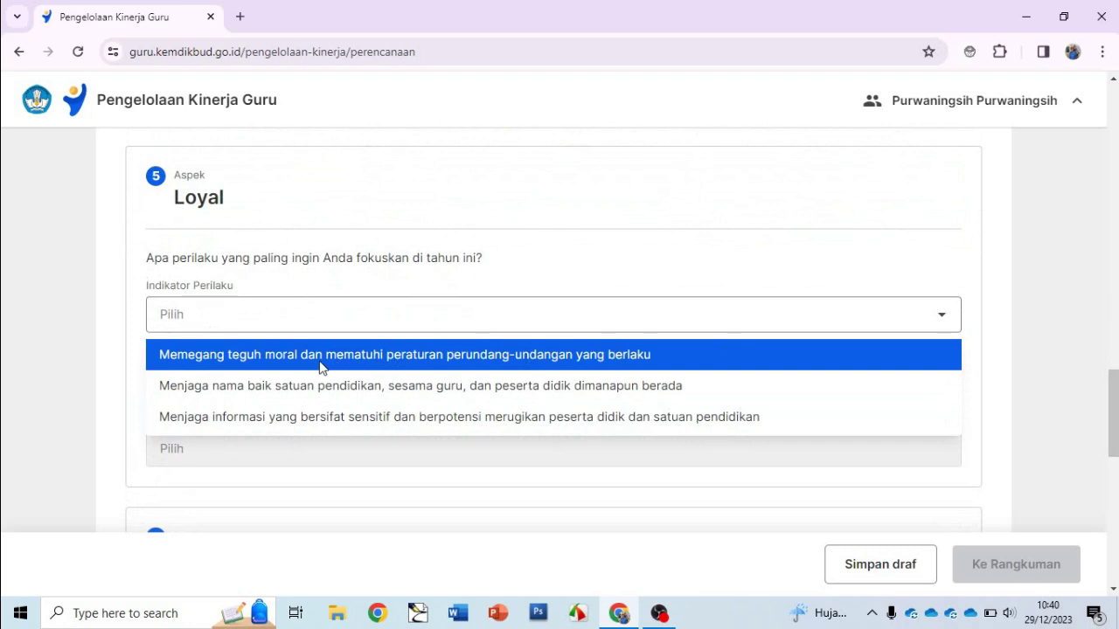
pyautogui.click(261, 366)
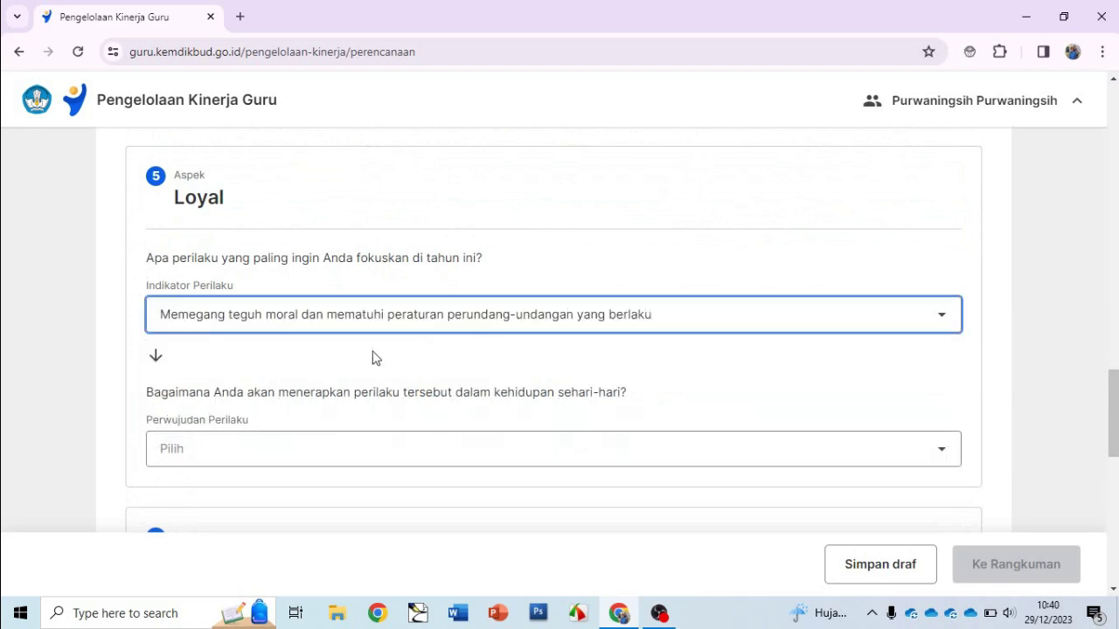
pyautogui.click(461, 322)
pyautogui.click(407, 387)
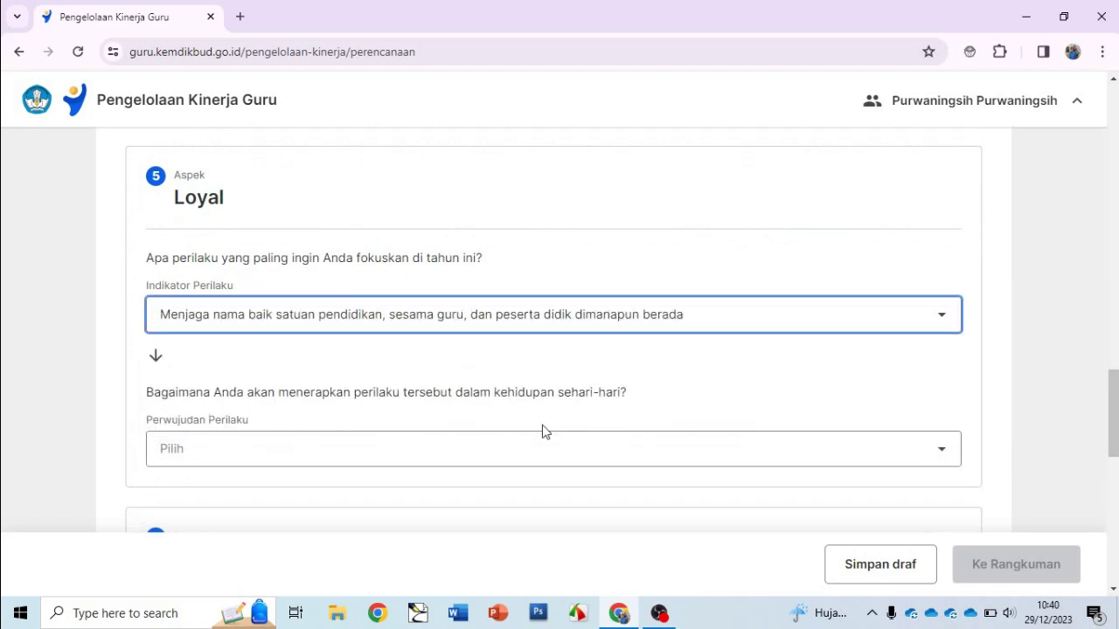
# - Set the Loyal Perwujudan Perilaku to Bersikap dan berperilaku yang melindungi nama baik serta citra satuan pendidikan
pyautogui.click(528, 455)
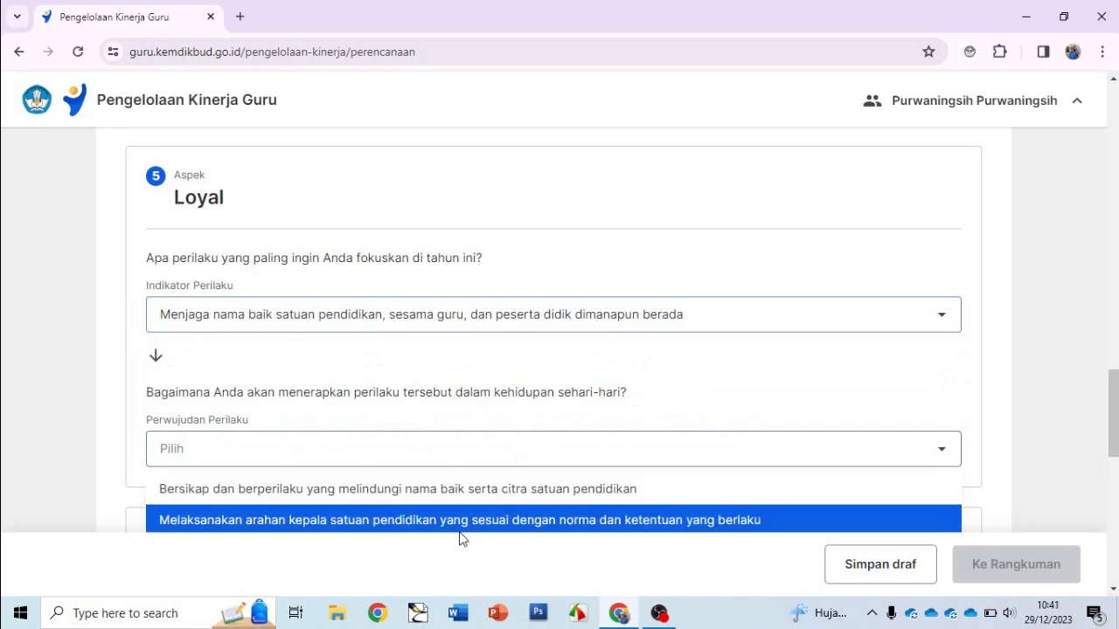
pyautogui.moveTo(1113, 412); pyautogui.dragTo(1113, 445)
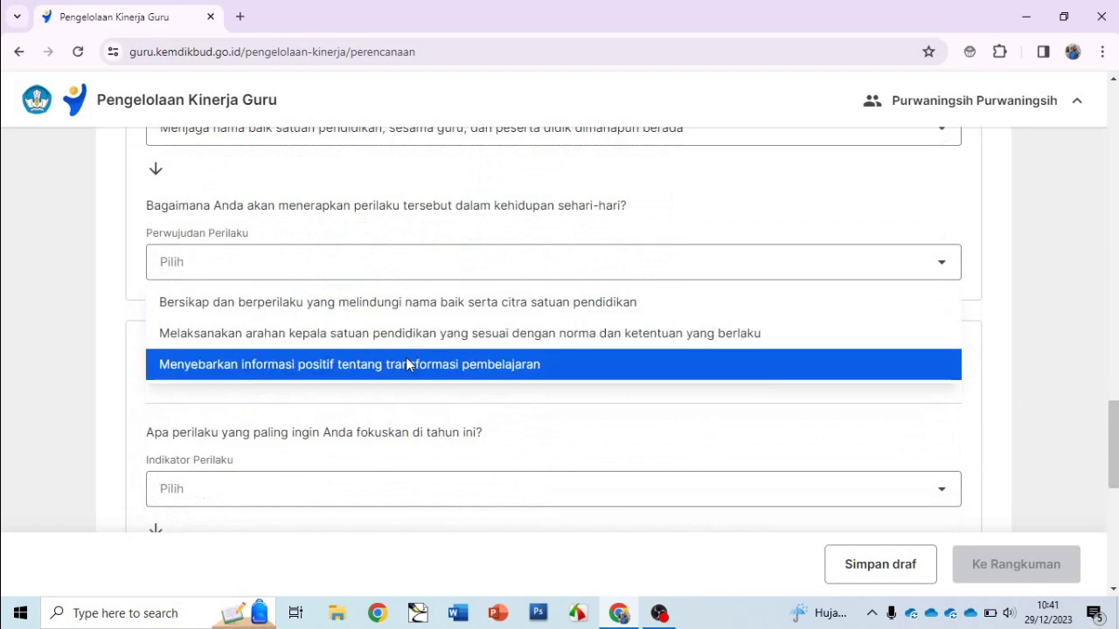
pyautogui.click(378, 314)
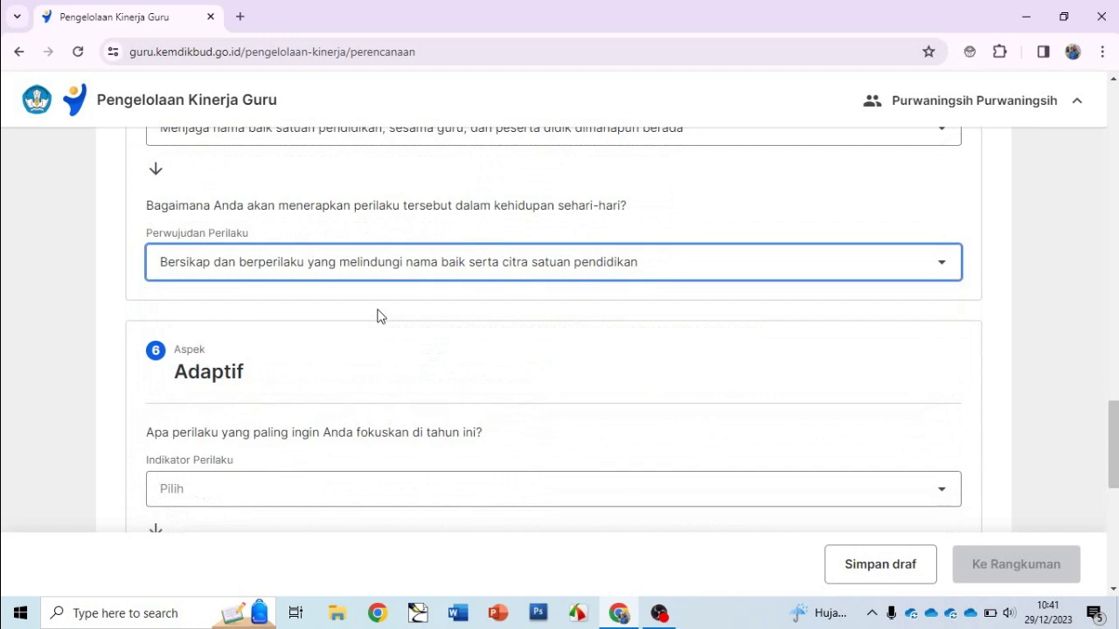
# - For Adaptif, set Indikator Perilaku to Menyesuaikan diri secara cepat dalam menghadapi dinamika pembelajaran di kelas and Perwujudan Perilaku to Menyesuaikan diri di berbagai lingkungan kerja
pyautogui.click(319, 494)
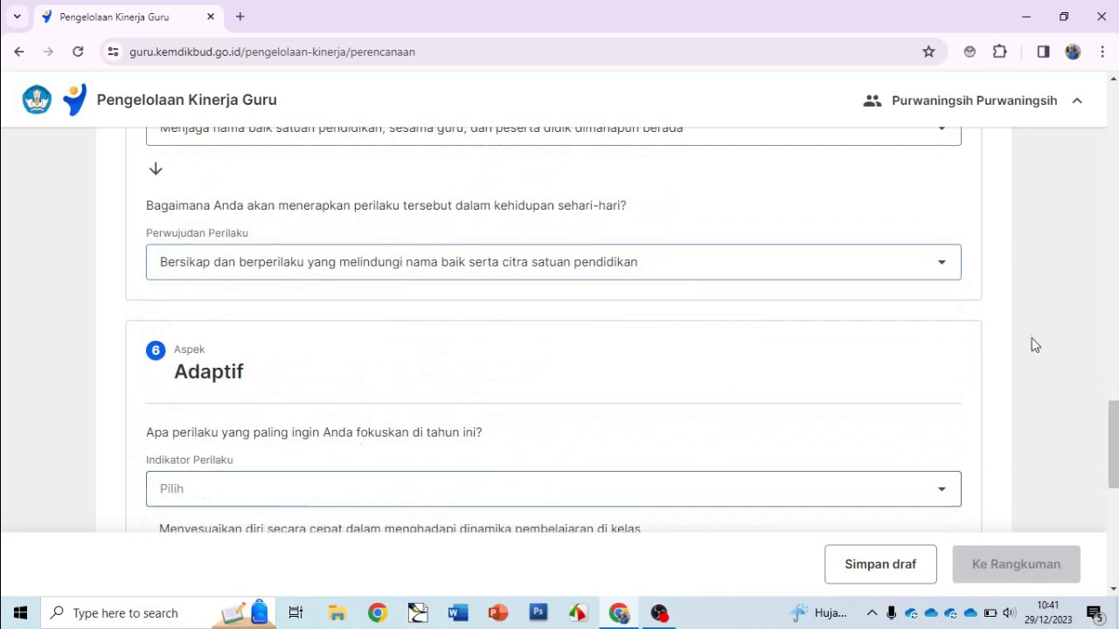
pyautogui.moveTo(1114, 418); pyautogui.dragTo(1114, 465)
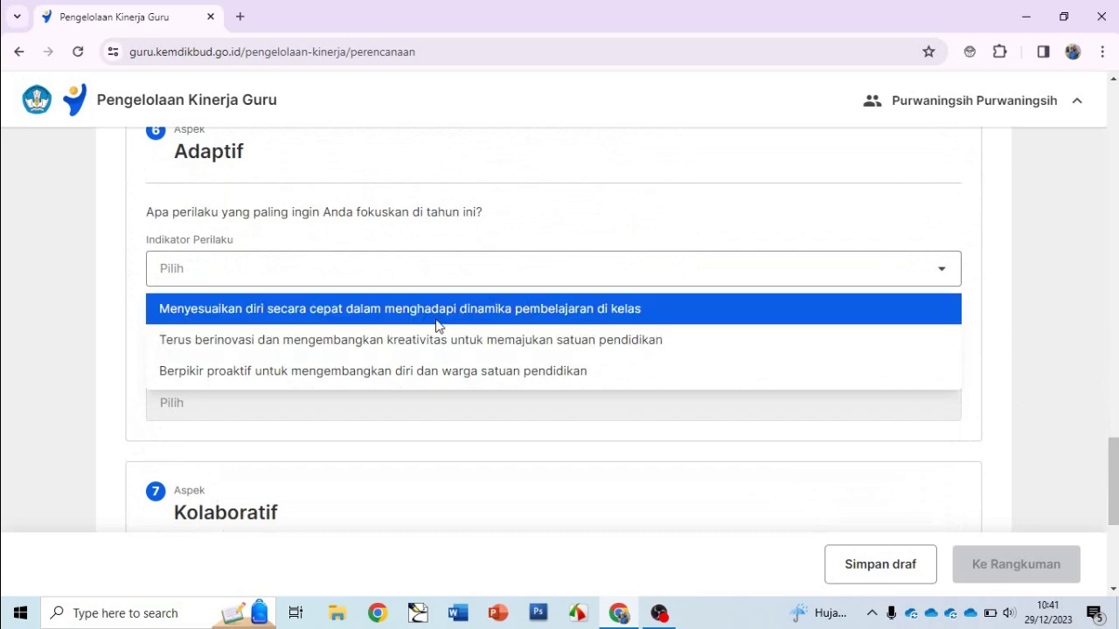
pyautogui.click(354, 323)
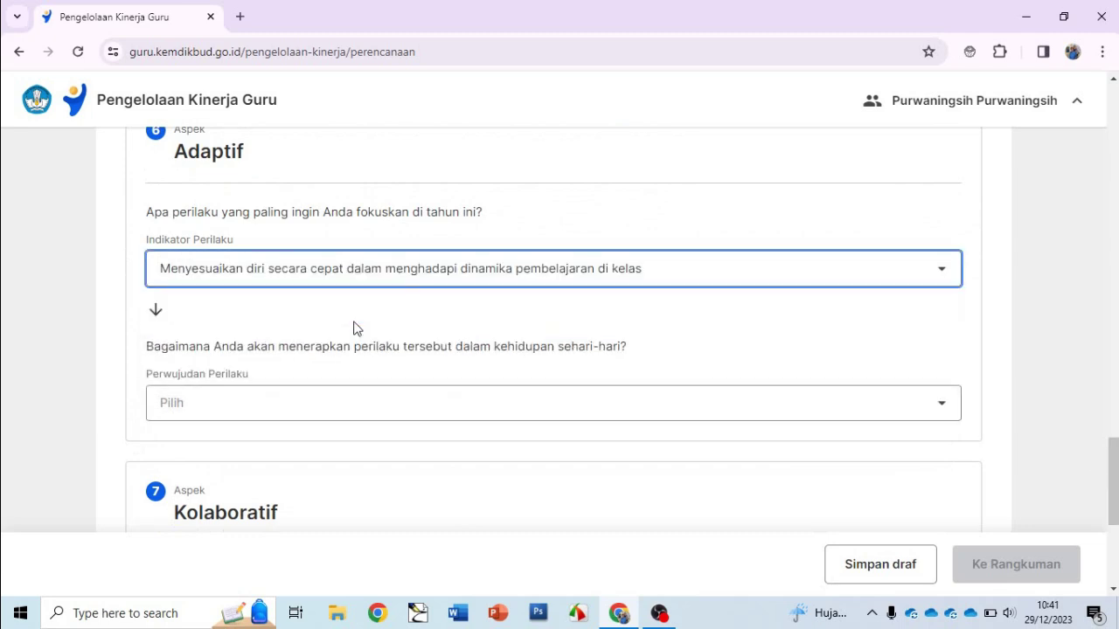
pyautogui.click(321, 406)
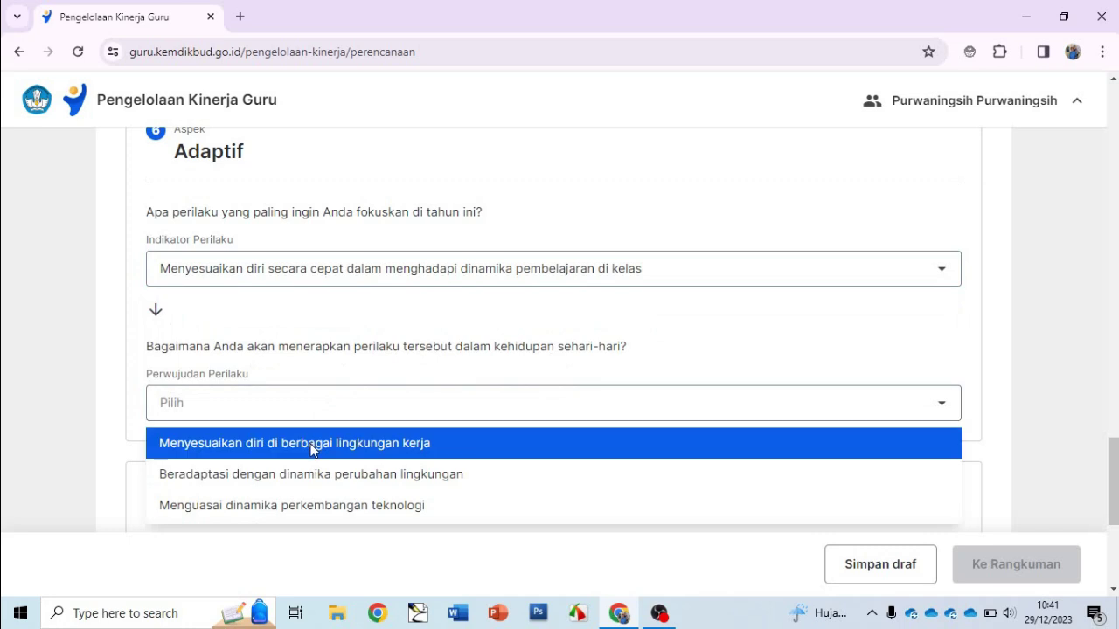
pyautogui.click(313, 448)
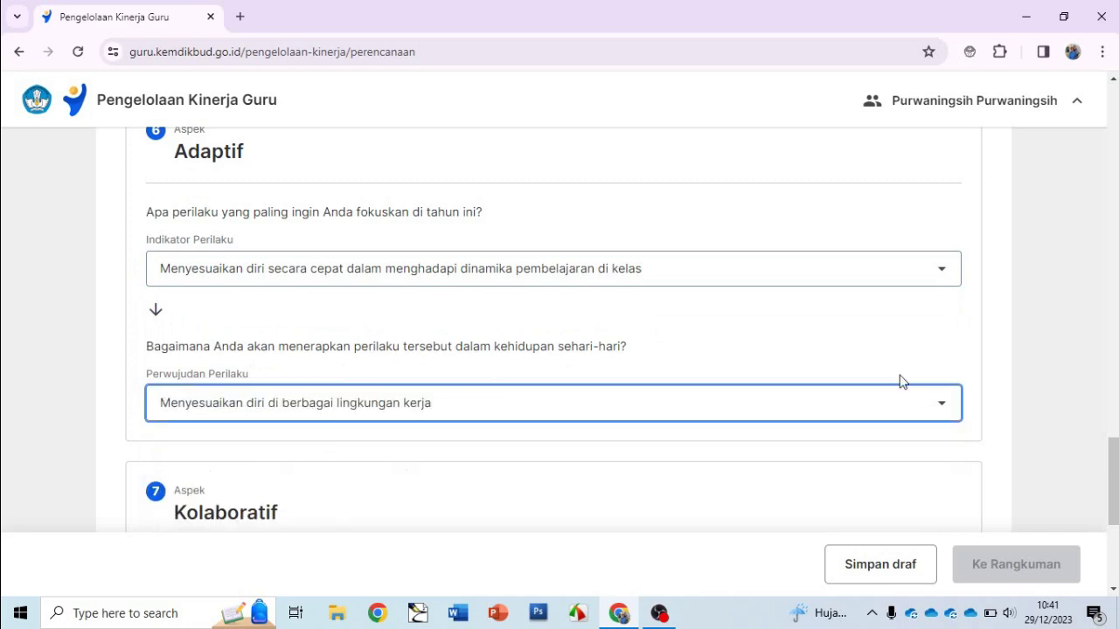
# - For Kolaboratif, set Indikator Perilaku to the Bekerja sama secara terbuka option and Perwujudan Perilaku to the Bersinergi dengan peserta didik, rekan sejawat option
pyautogui.moveTo(1115, 466); pyautogui.dragTo(1117, 520)
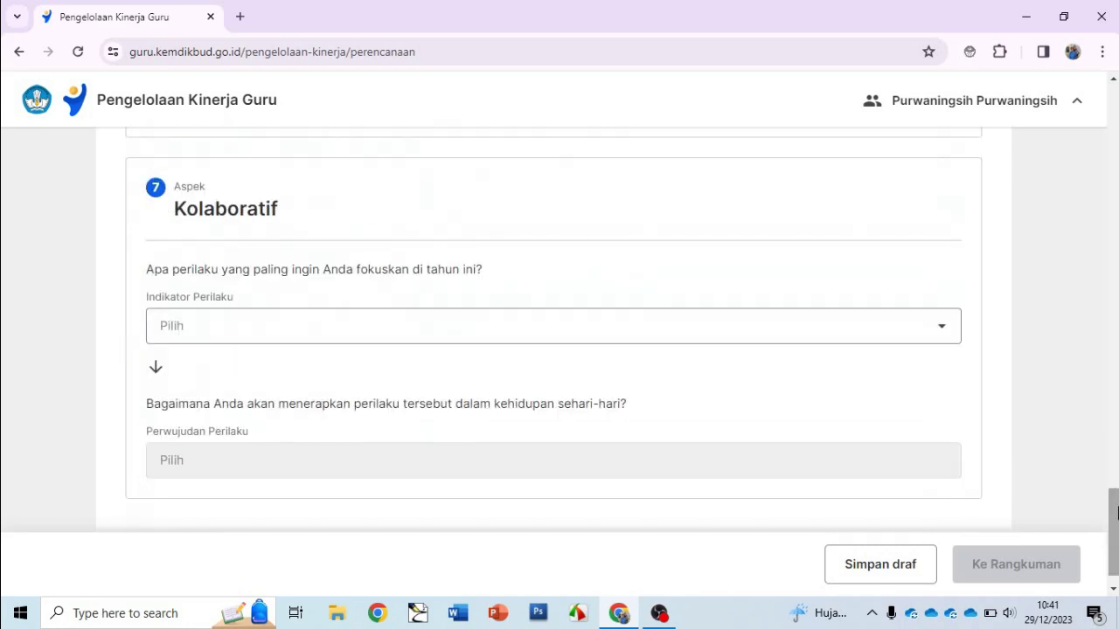
pyautogui.click(653, 333)
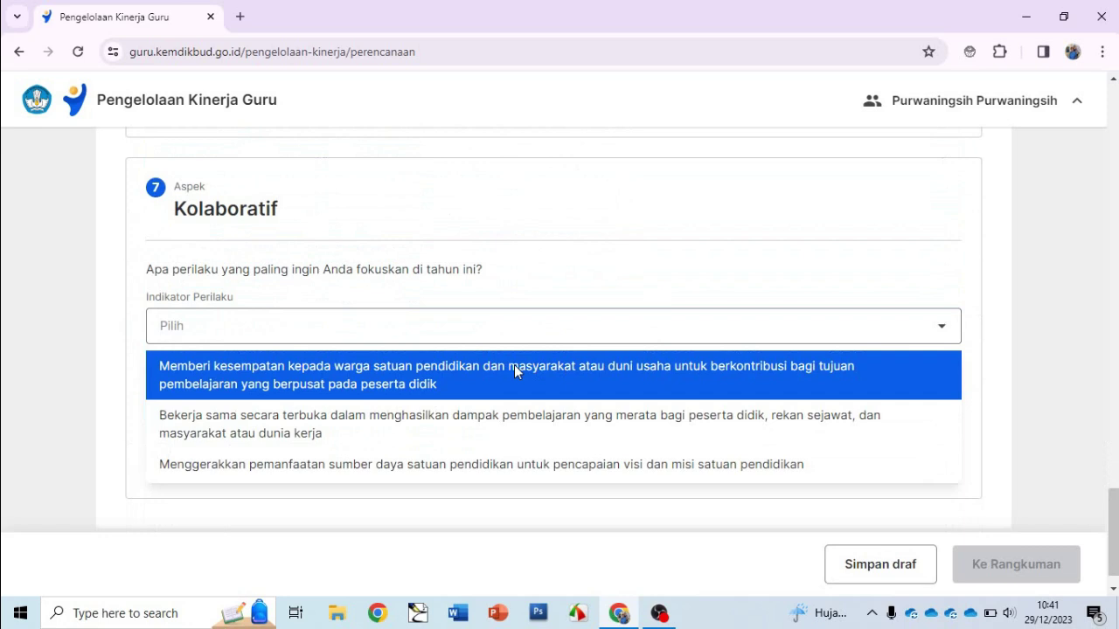
pyautogui.click(473, 422)
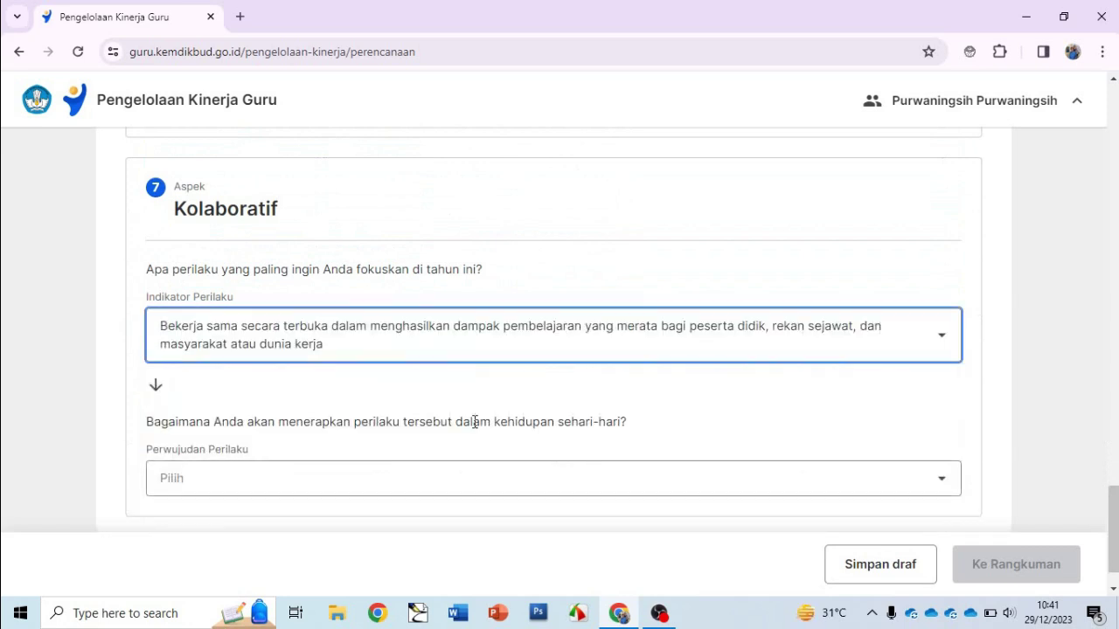
pyautogui.click(387, 478)
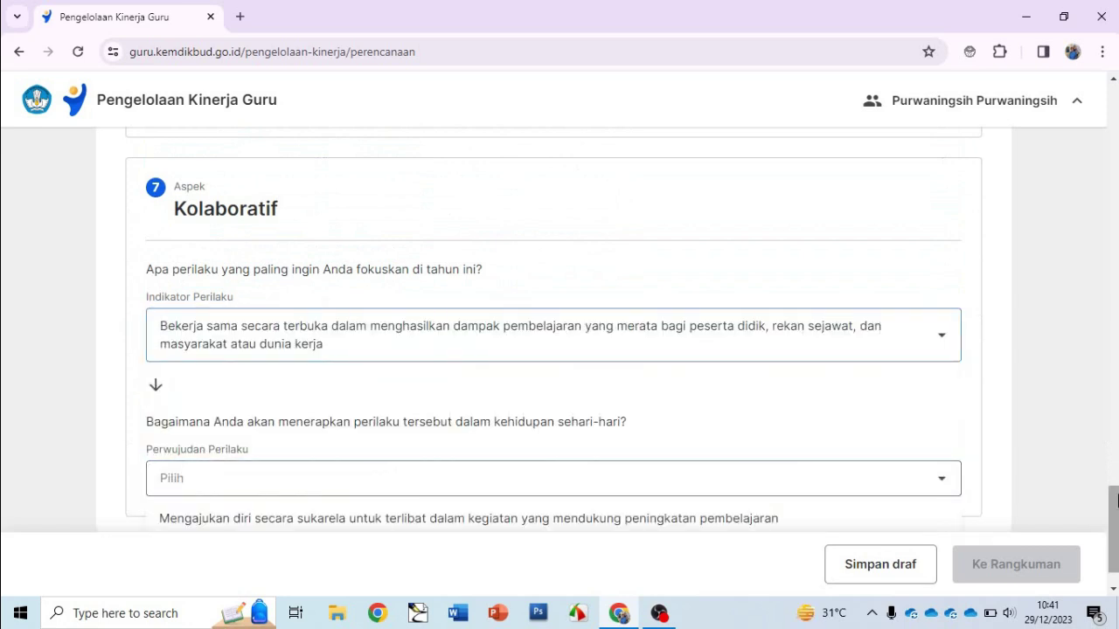
pyautogui.scroll(-1, 689, 481)
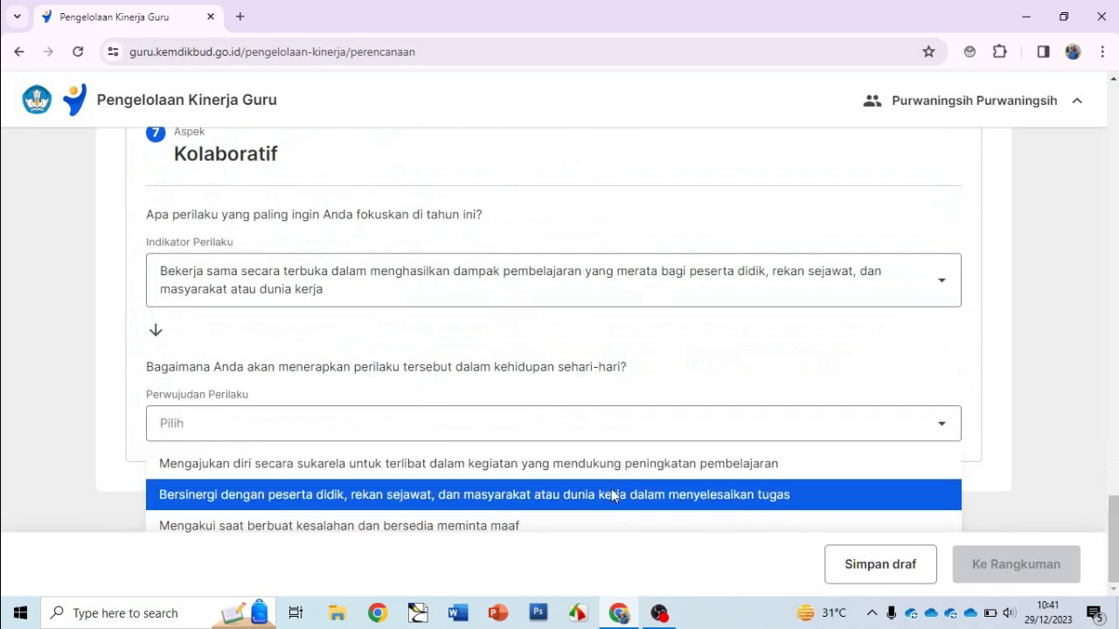
pyautogui.click(538, 496)
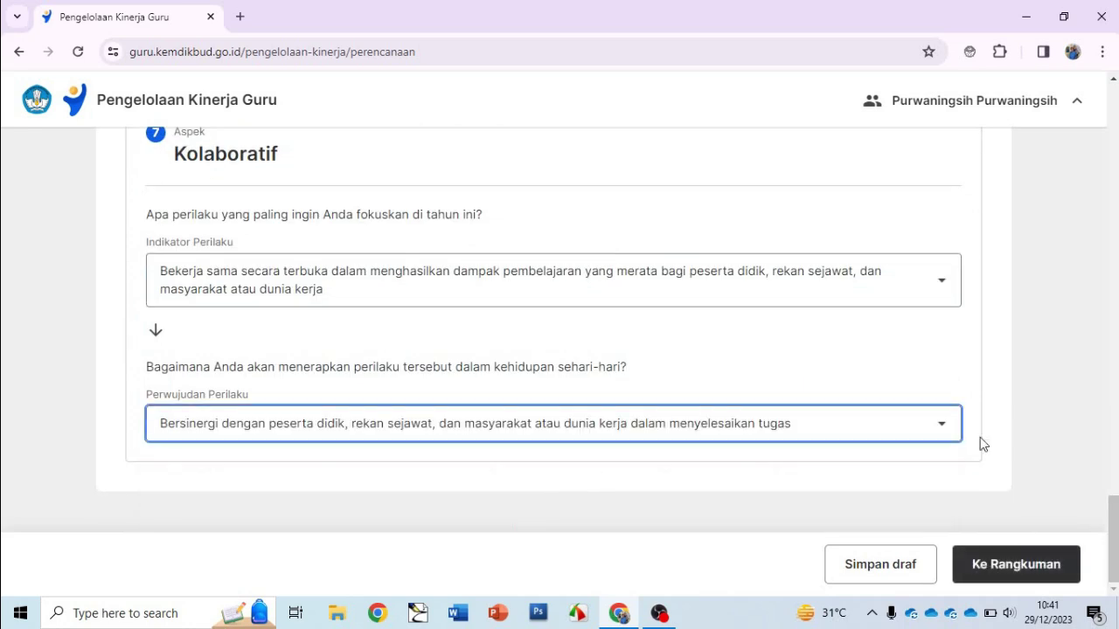
# - Go to the Rangkuman and review the Hasil Kerja Utama, Hasil Kerja Tambahan and Perilaku Kerja entries
pyautogui.click(995, 569)
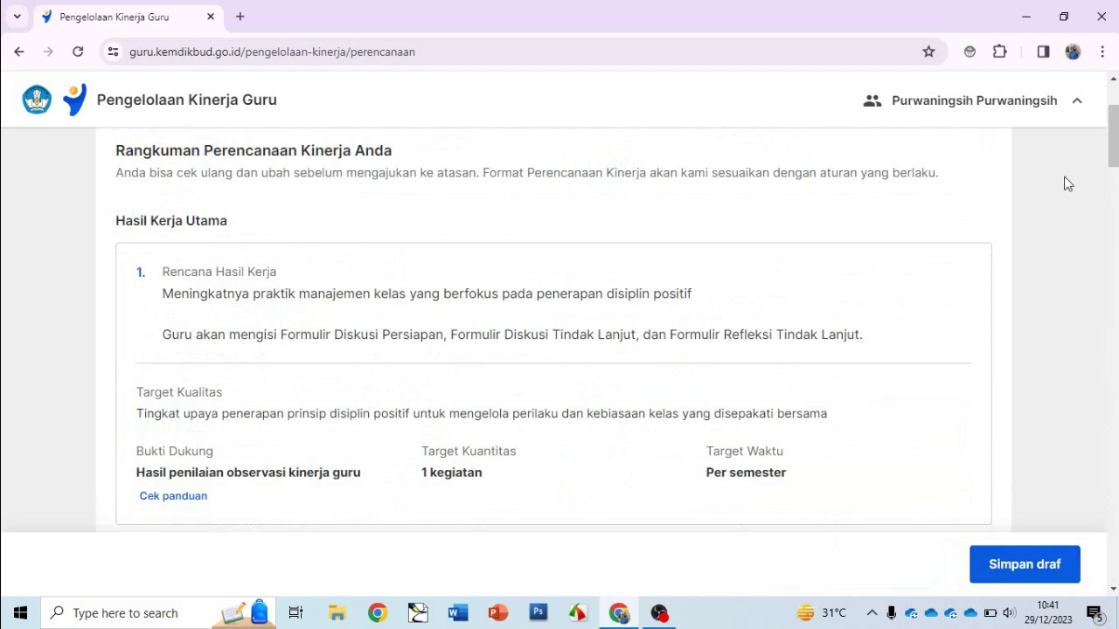
pyautogui.moveTo(1115, 164); pyautogui.dragTo(1082, 195)
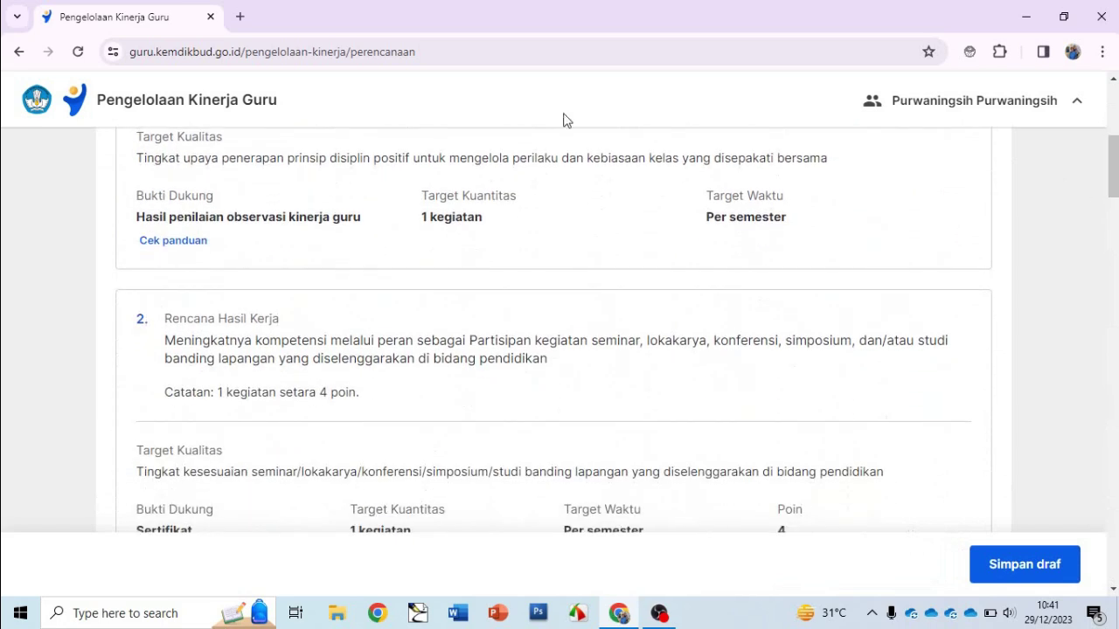
pyautogui.moveTo(364, 216); pyautogui.dragTo(135, 221)
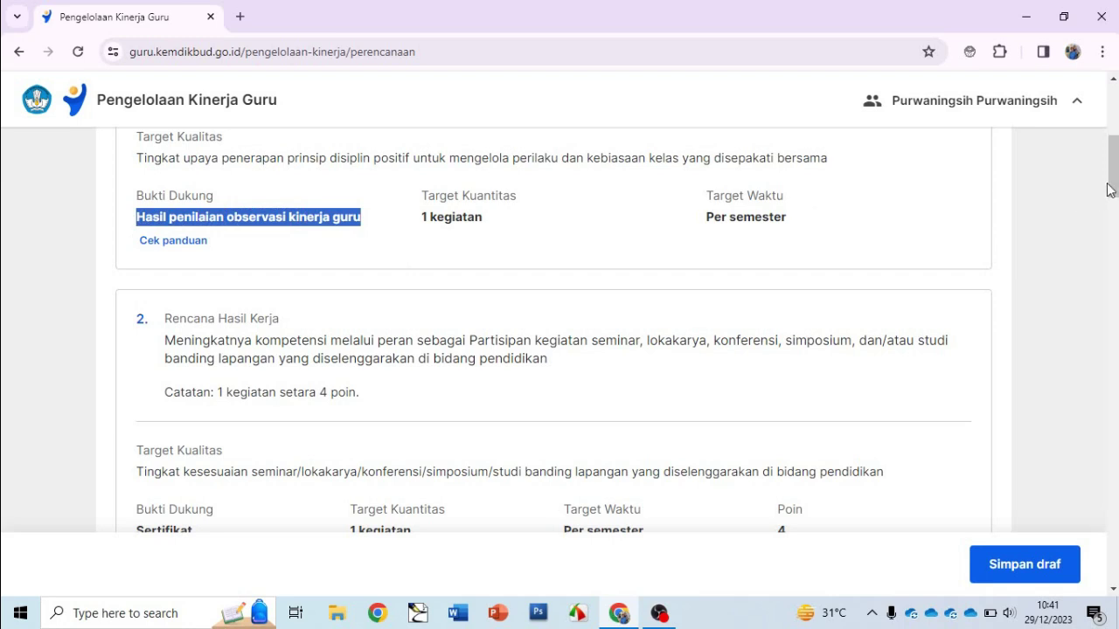
pyautogui.moveTo(1110, 190); pyautogui.dragTo(1106, 207)
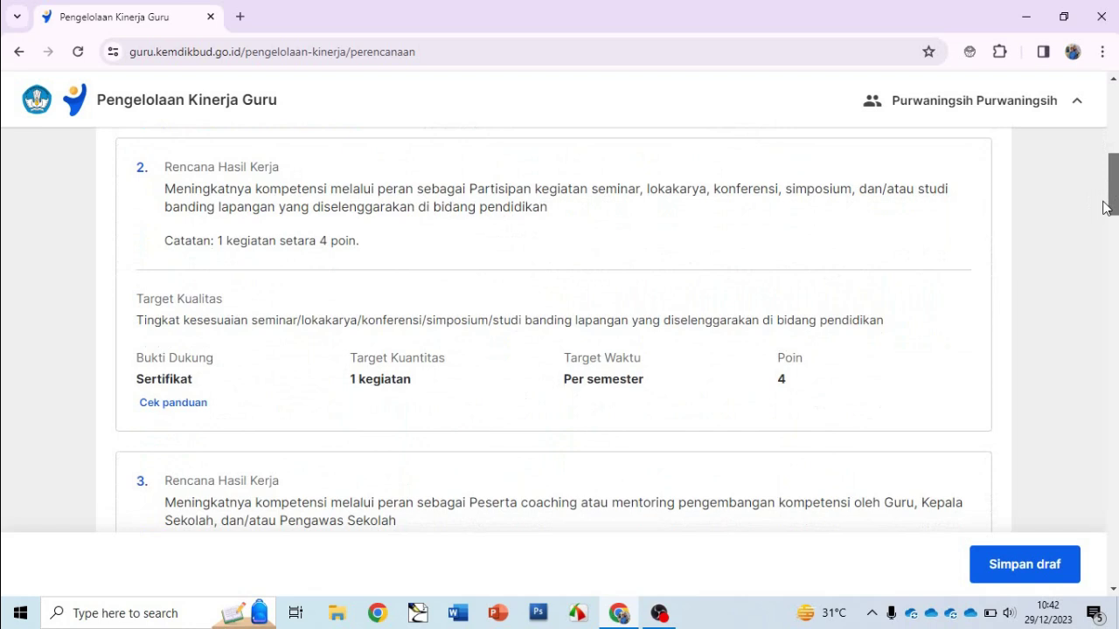
pyautogui.moveTo(1105, 207); pyautogui.dragTo(1099, 244)
pyautogui.moveTo(1093, 244); pyautogui.dragTo(1073, 420)
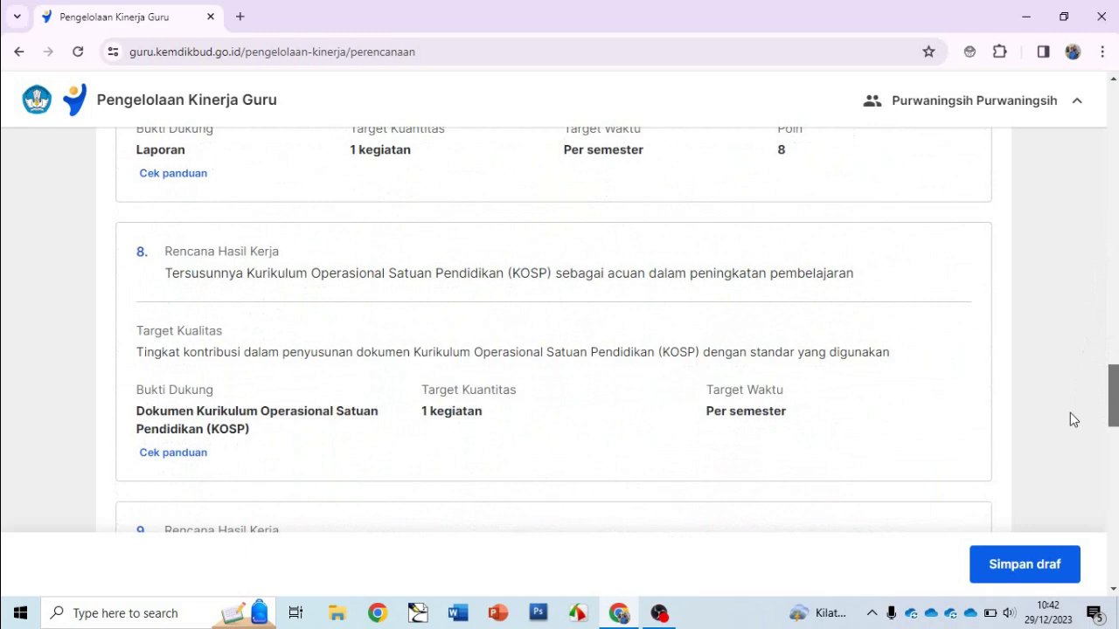
pyautogui.moveTo(1069, 413); pyautogui.dragTo(1061, 442)
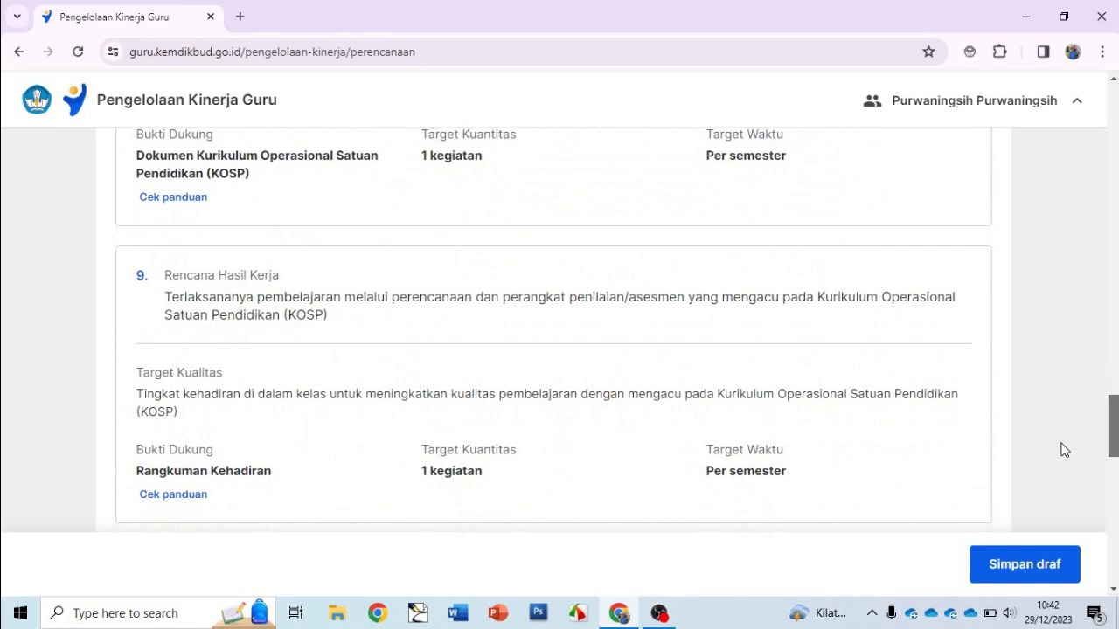
pyautogui.scroll(-3, 1061, 449)
pyautogui.scroll(-3, 1054, 476)
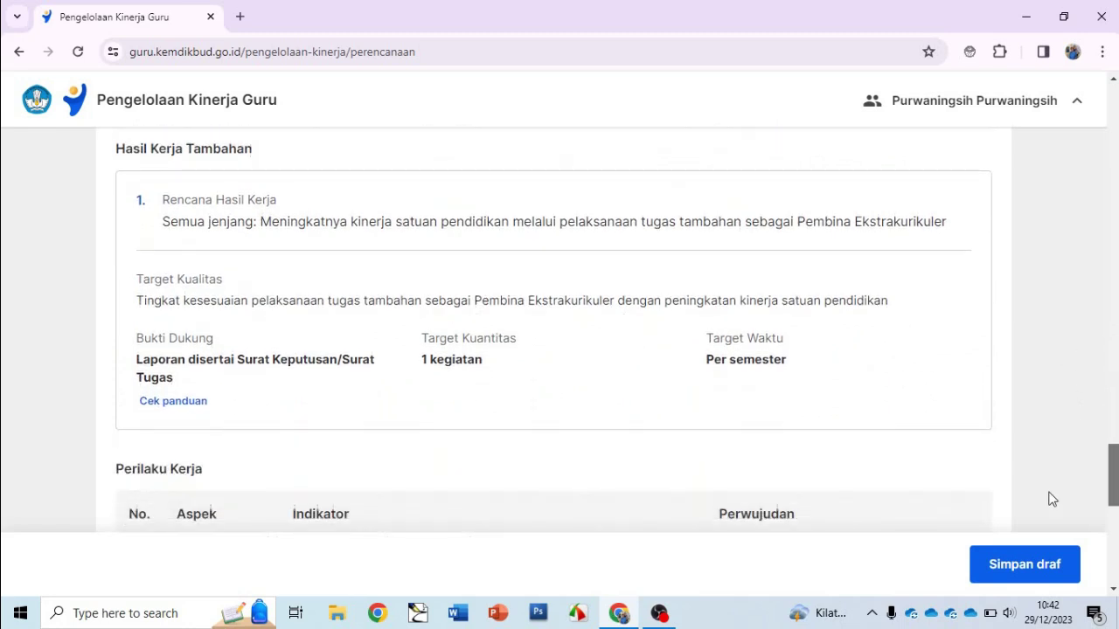
pyautogui.scroll(-1, 1049, 502)
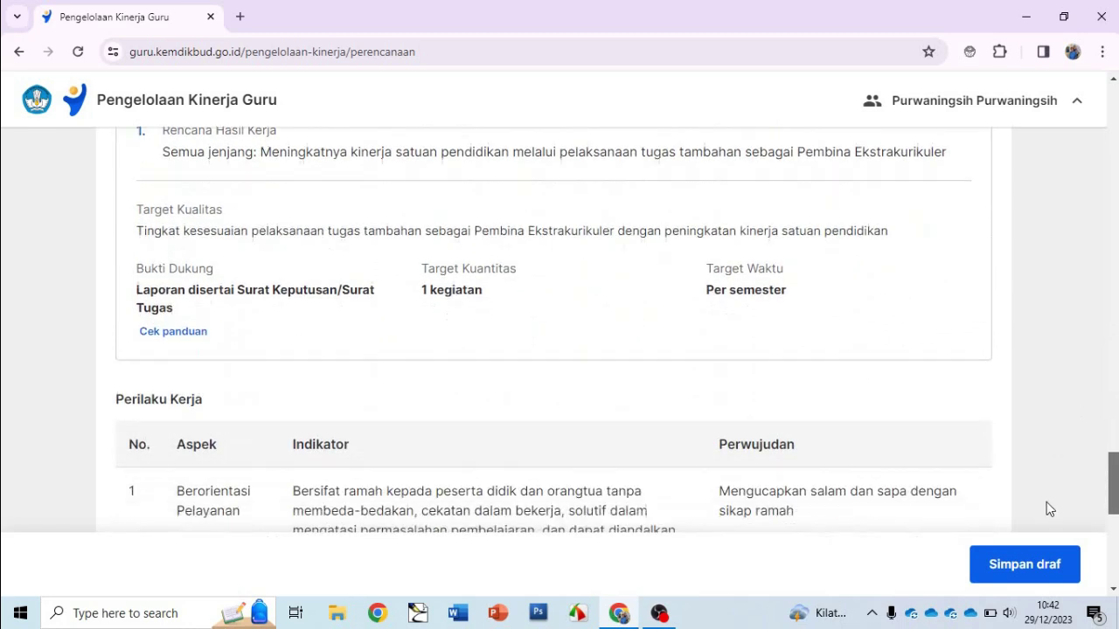
pyautogui.scroll(-6, 1047, 503)
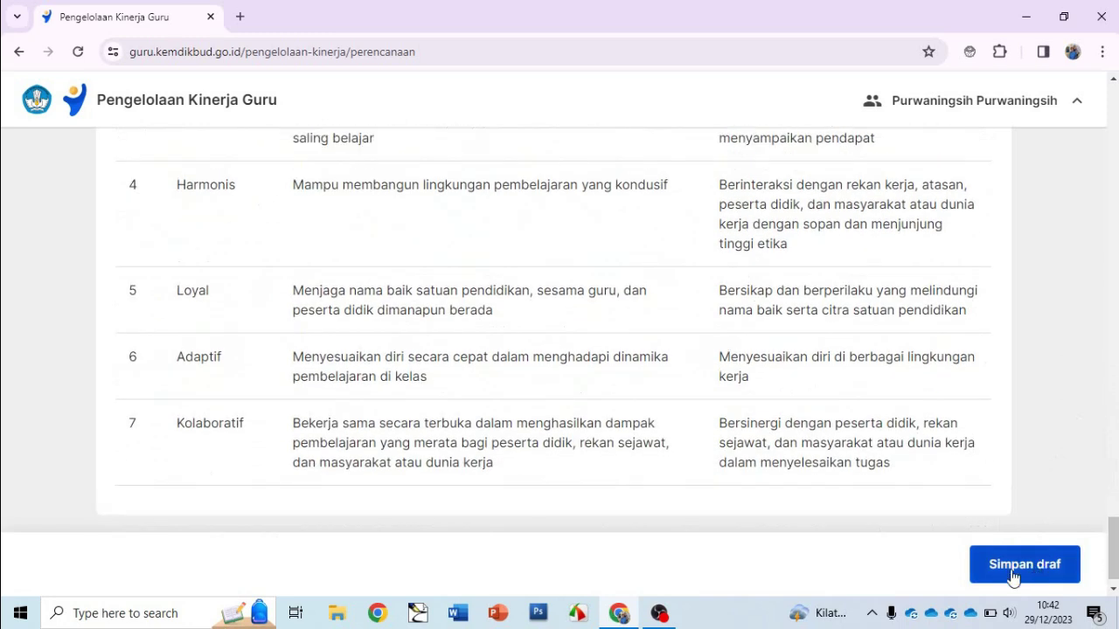
# - Save the completed Perencanaan Kinerja as a draft from the Rangkuman
pyautogui.click(1012, 566)
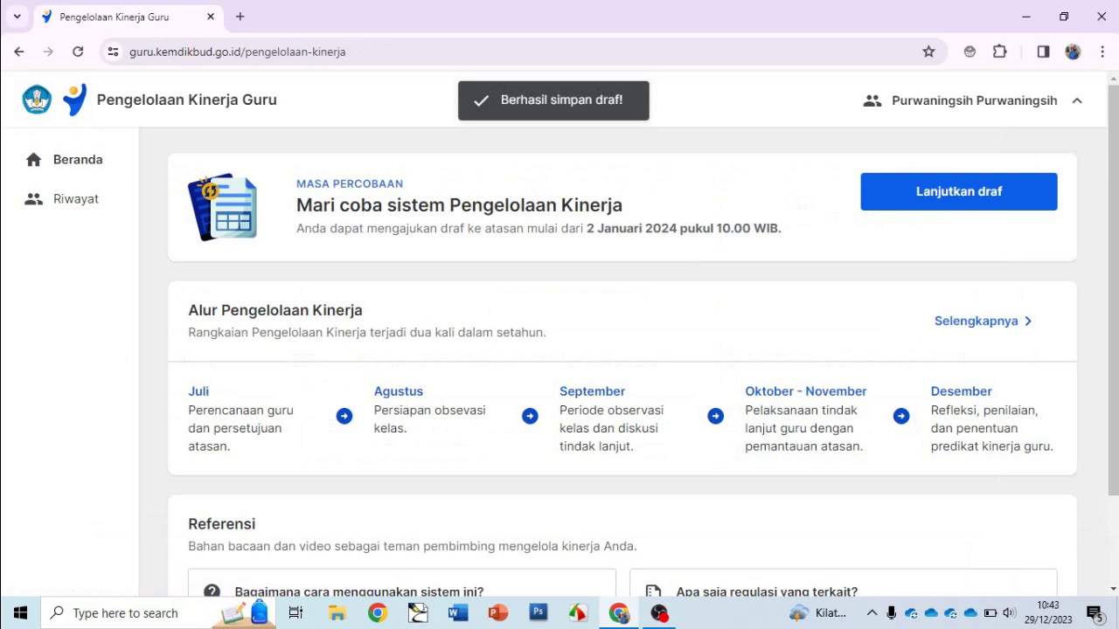
pyautogui.scroll(-2, 1117, 305)
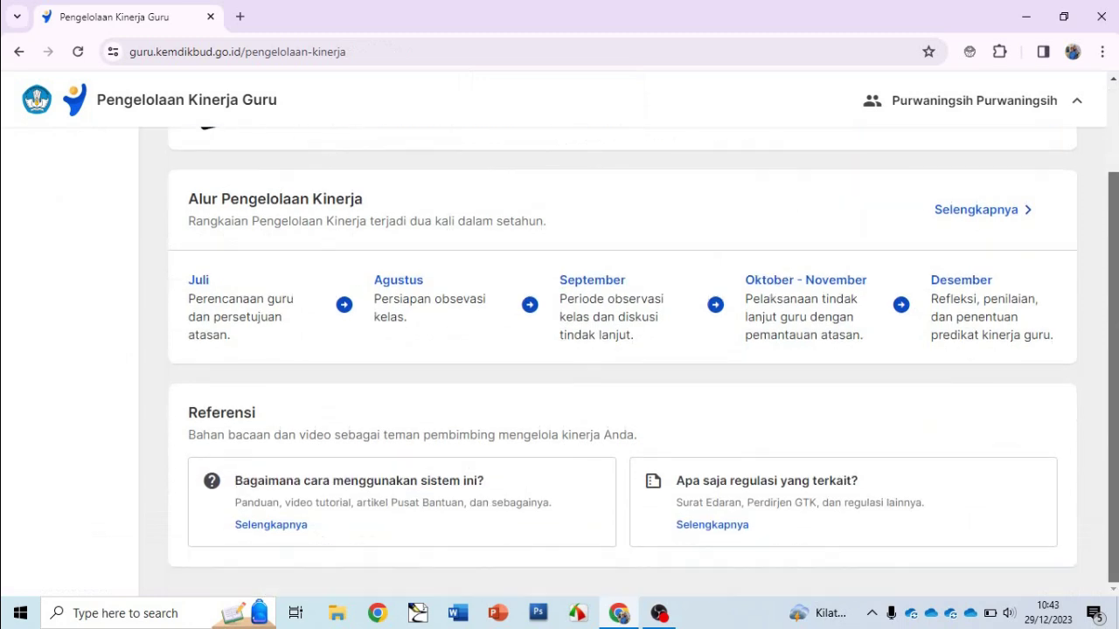
pyautogui.scroll(2, 1116, 305)
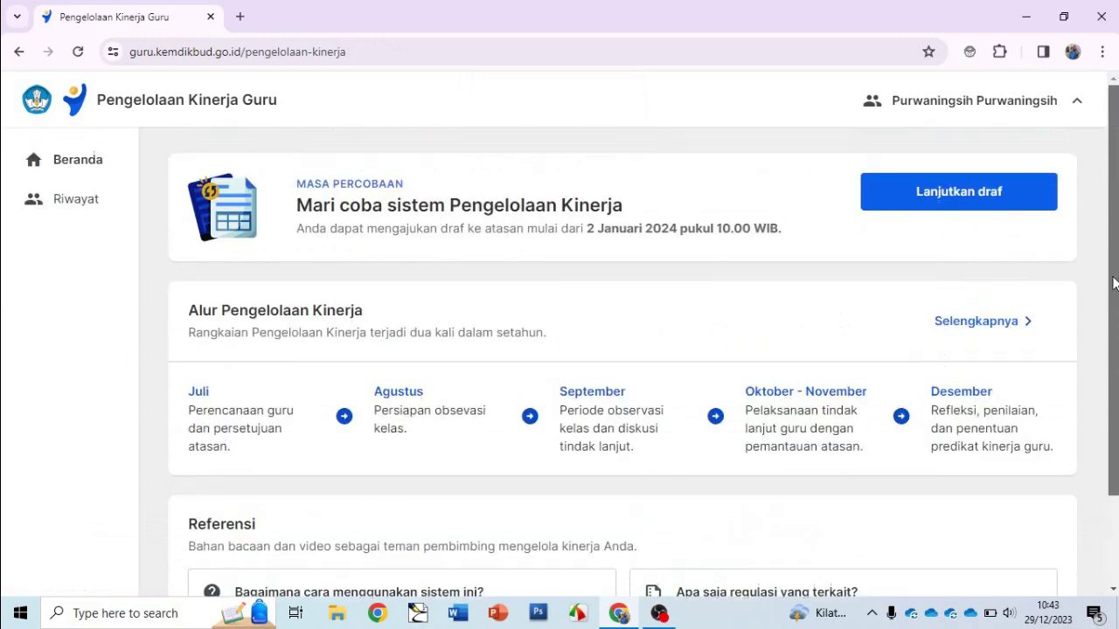
# - Reopen the saved draft from the Beranda and view its Praktik Pembelajaran stage
pyautogui.click(979, 213)
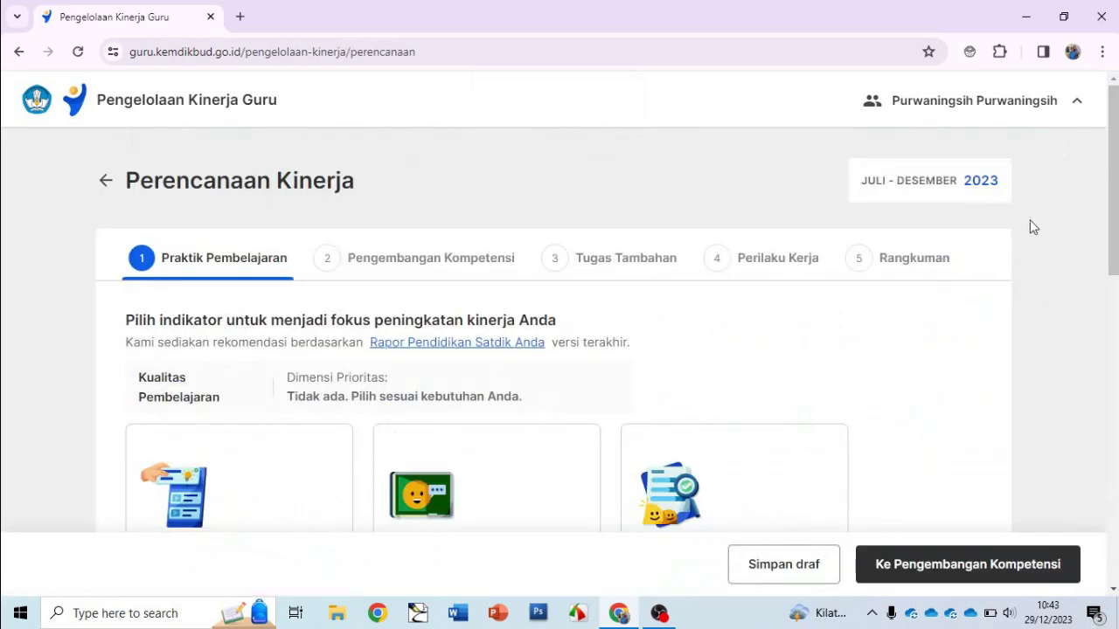
pyautogui.moveTo(1114, 252)
pyautogui.mouseDown()
pyautogui.moveTo(1114, 293)
pyautogui.moveTo(1110, 252)
pyautogui.mouseUp()
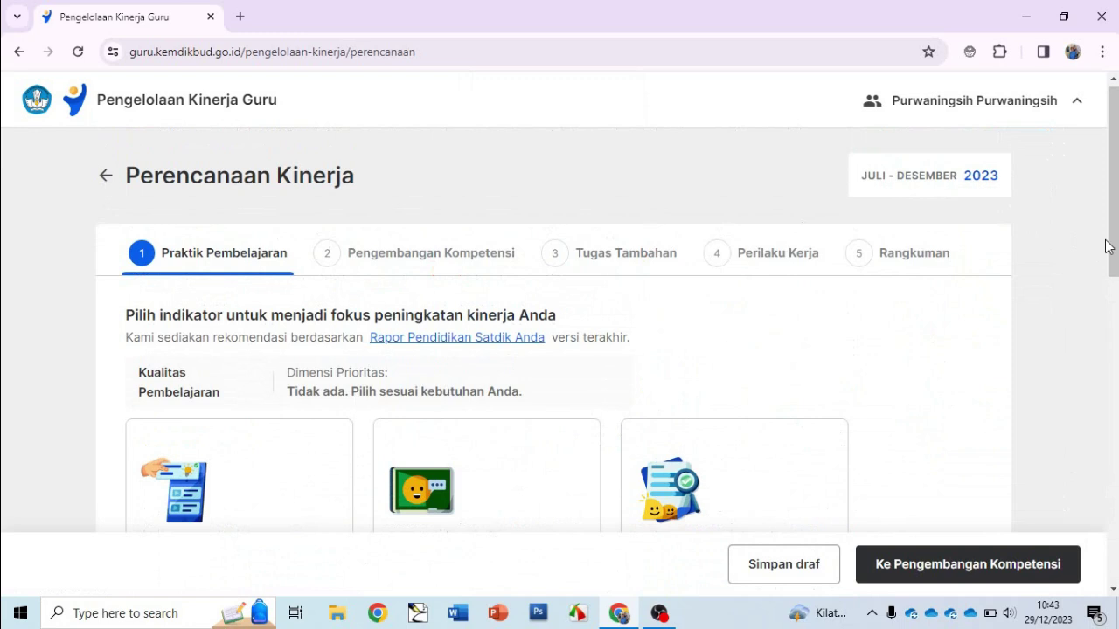
pyautogui.moveTo(1115, 258); pyautogui.dragTo(1108, 213)
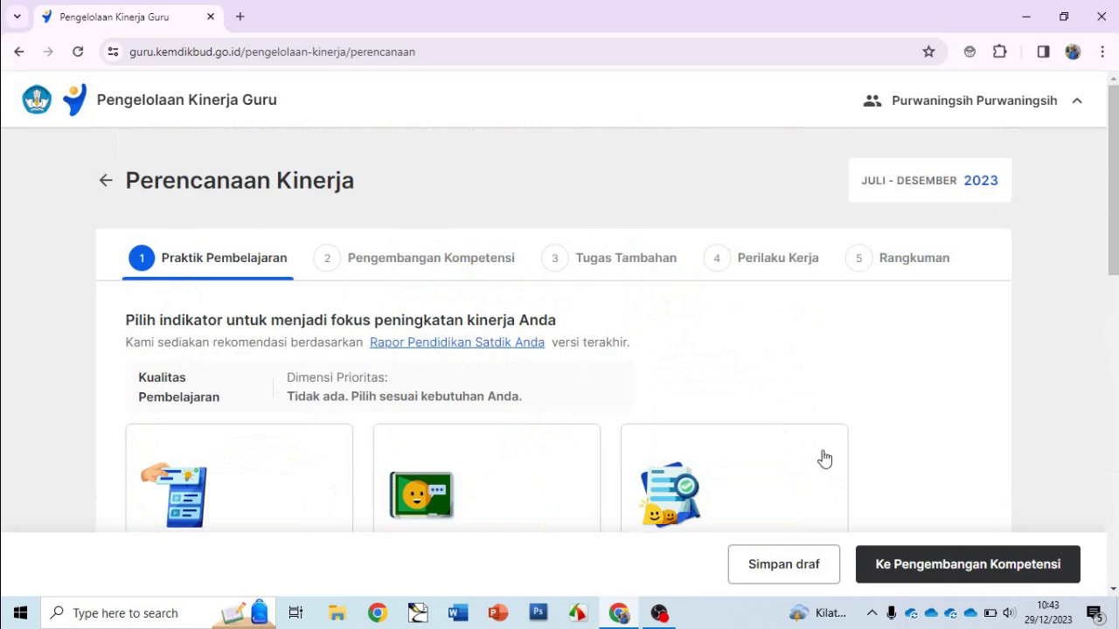
# - Go through the reopened draft's remaining stages to the Rangkuman, check its entries down to Perilaku Kerja, and save the draft again
pyautogui.click(922, 566)
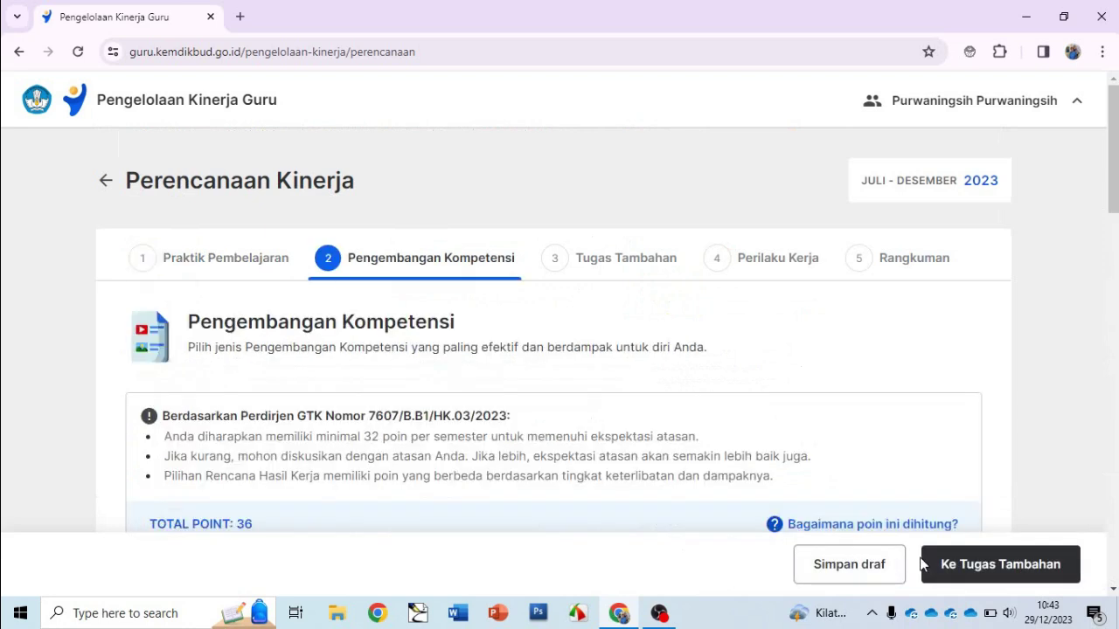
pyautogui.click(1007, 564)
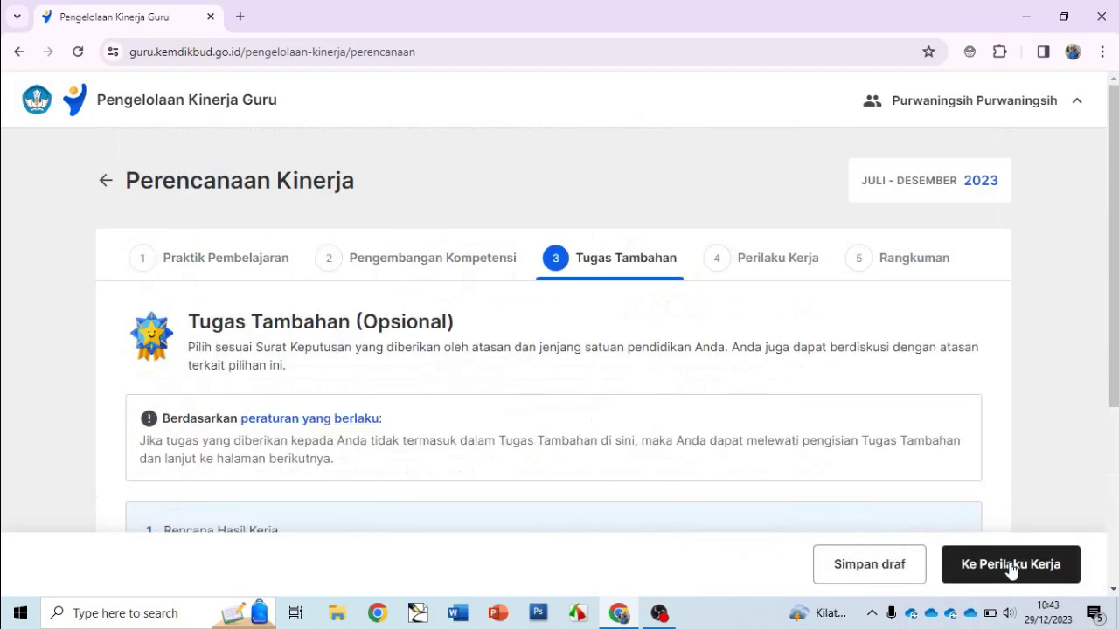
pyautogui.click(997, 577)
pyautogui.click(997, 577)
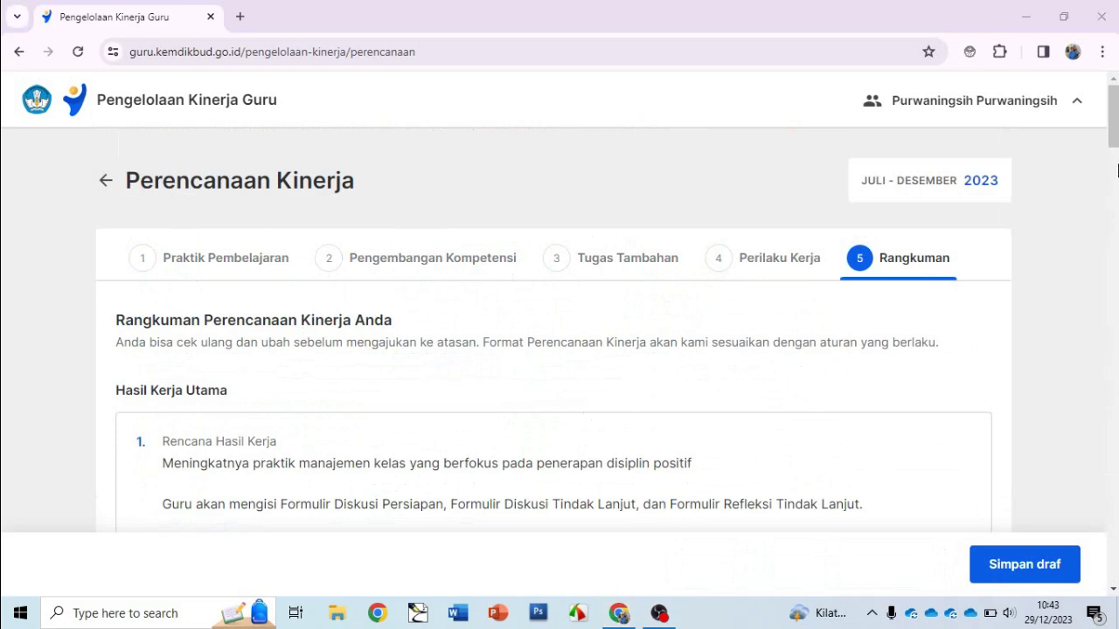
pyautogui.click(1112, 226)
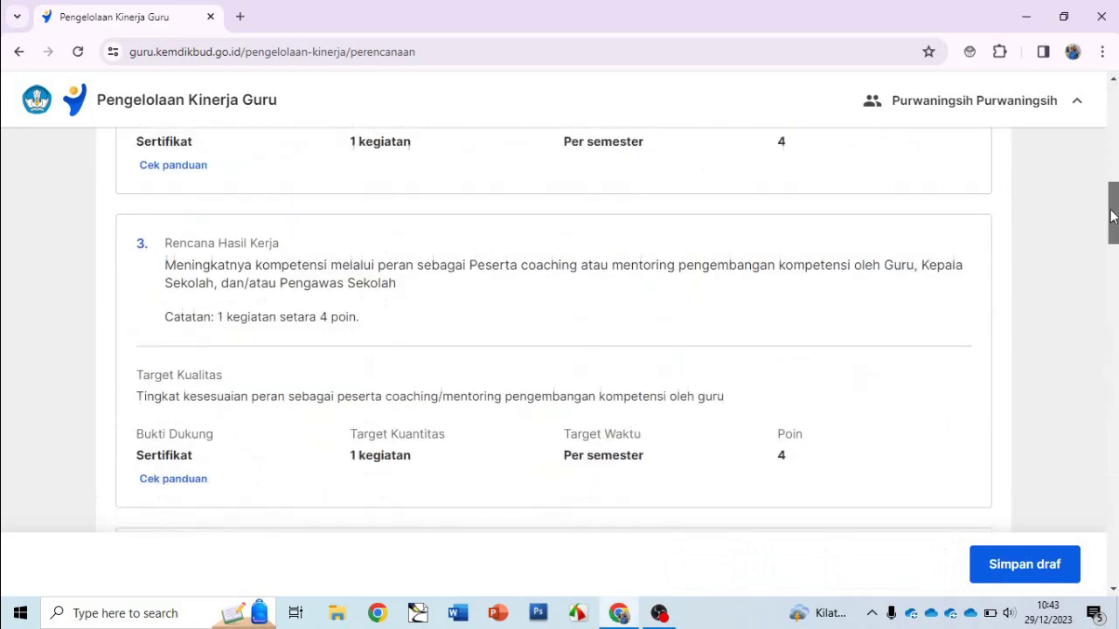
pyautogui.moveTo(1111, 225); pyautogui.dragTo(1106, 574)
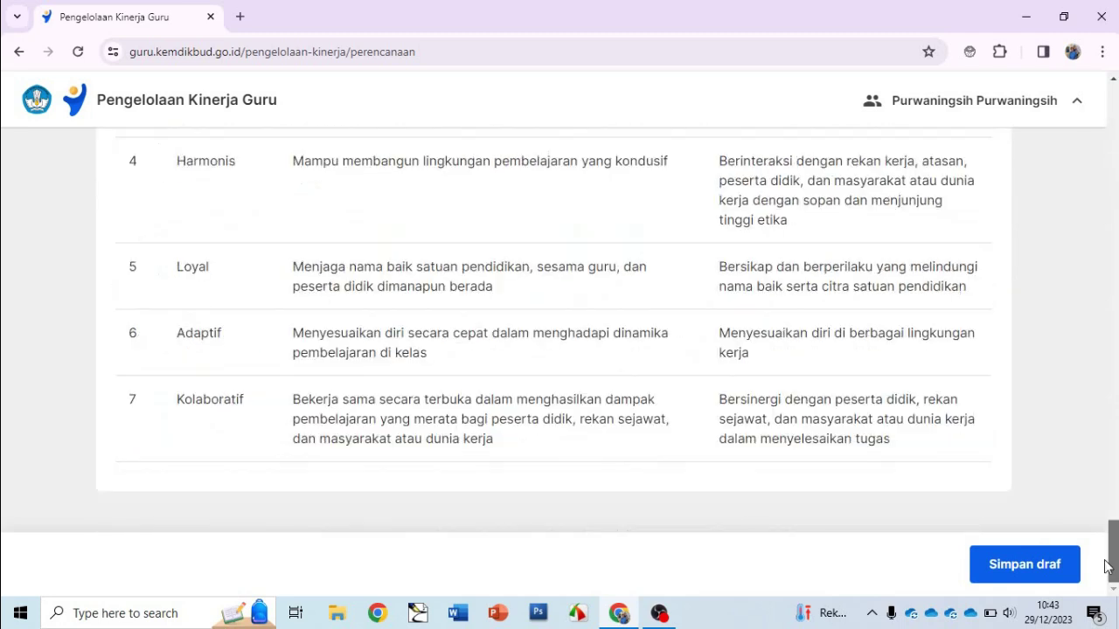
pyautogui.click(1038, 566)
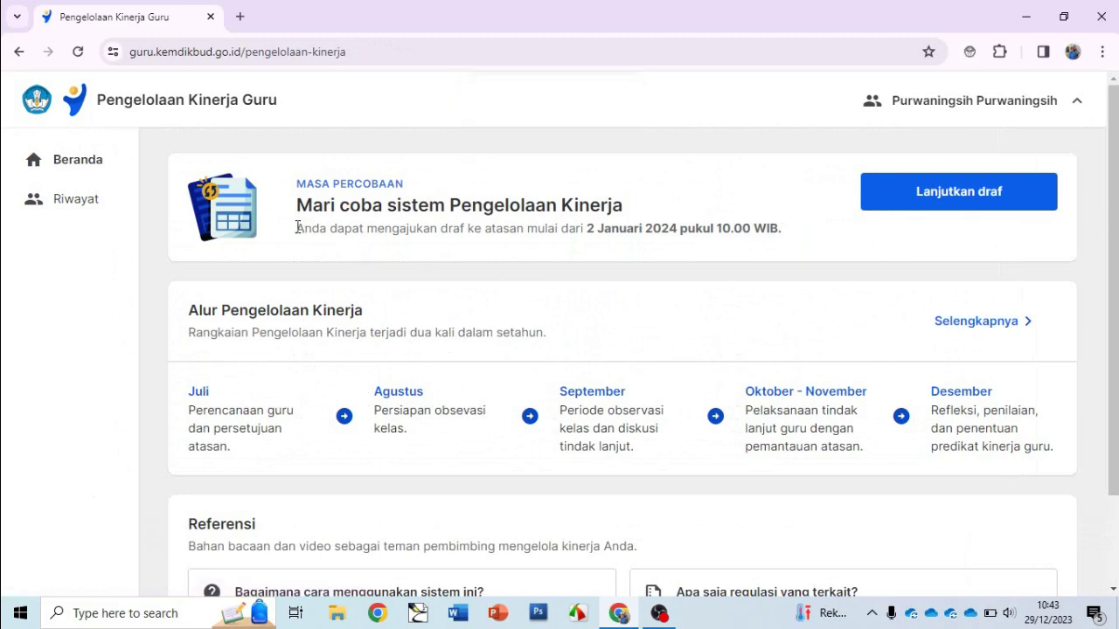
# - Examine the Beranda notice on when drafts can be submitted to the supervisor, plus the Alur Pengelolaan Kinerja and Referensi sections
pyautogui.moveTo(297, 228); pyautogui.dragTo(786, 242)
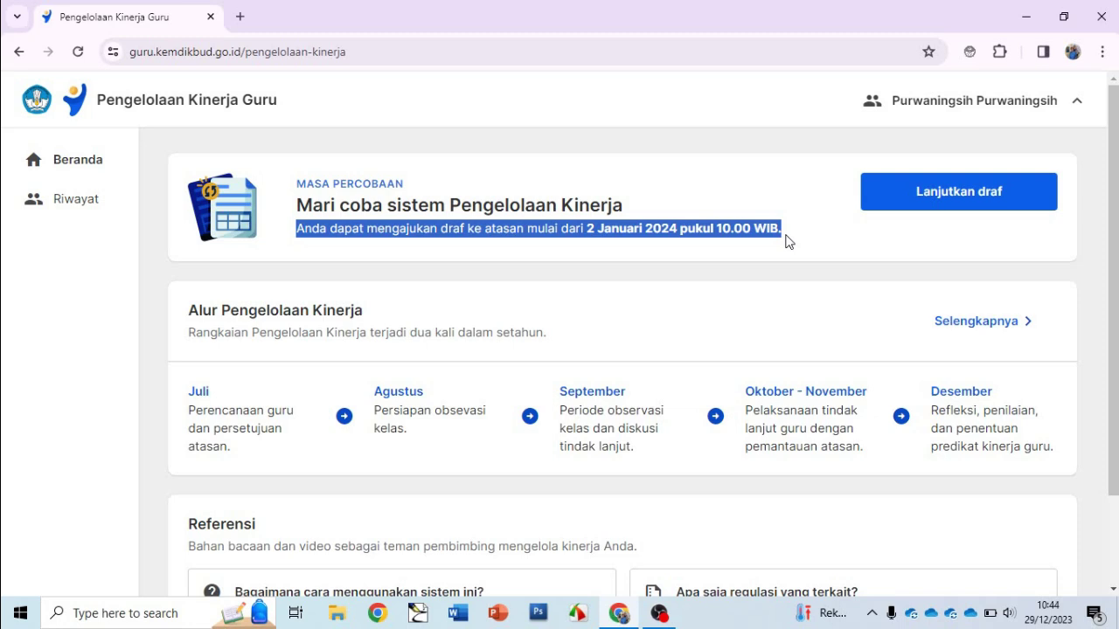
pyautogui.moveTo(589, 229); pyautogui.dragTo(680, 233)
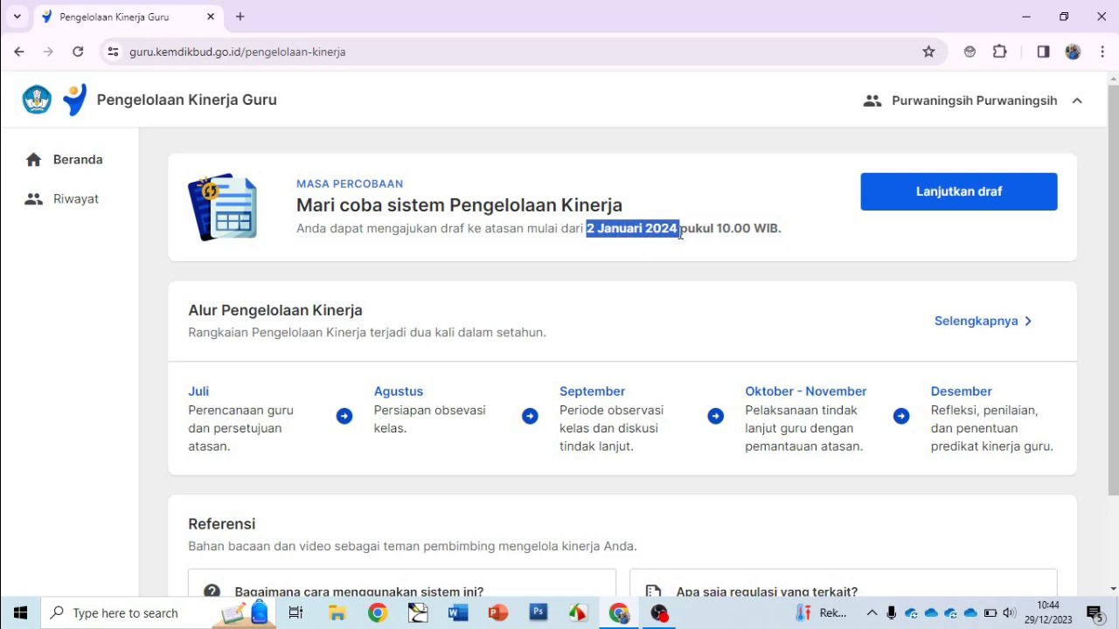
pyautogui.moveTo(1110, 181); pyautogui.dragTo(1112, 251)
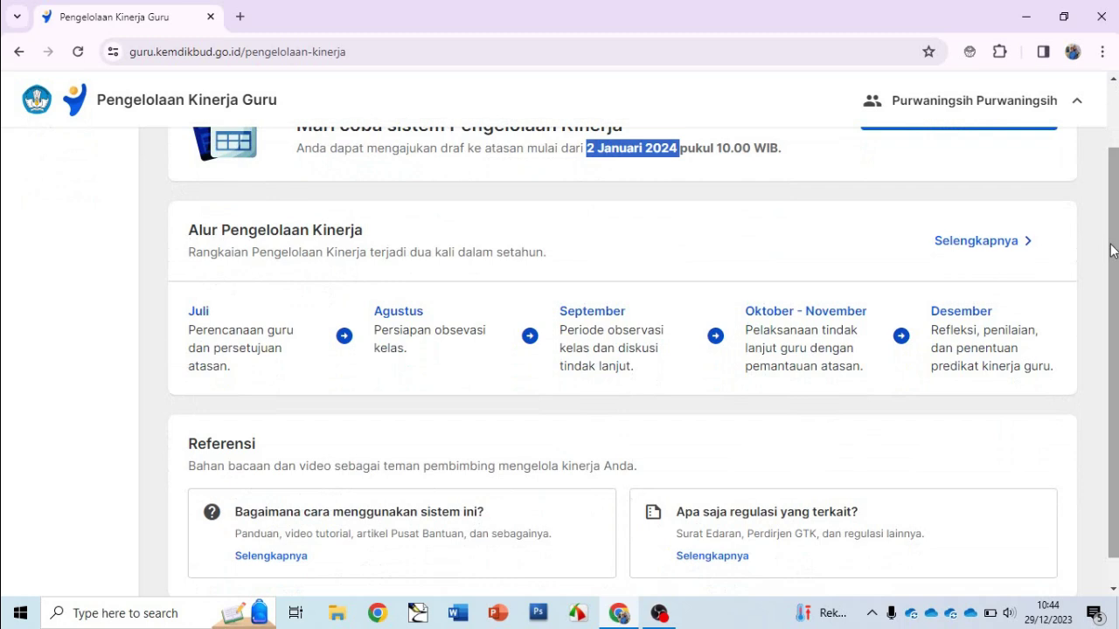
pyautogui.moveTo(1112, 251); pyautogui.dragTo(1113, 322)
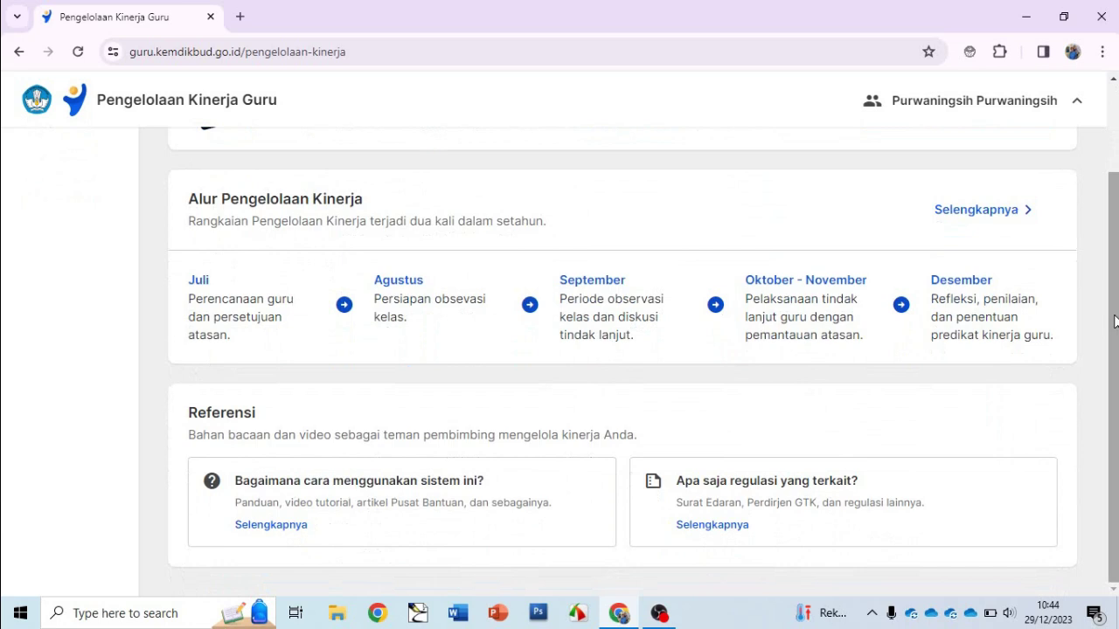
pyautogui.moveTo(1114, 322); pyautogui.dragTo(1112, 203)
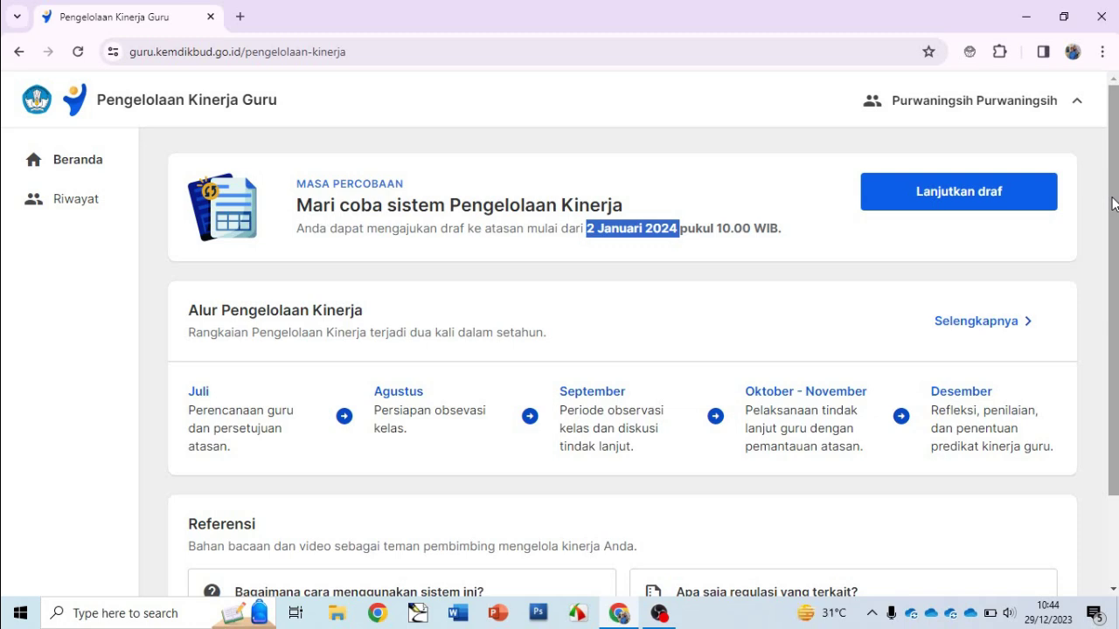
pyautogui.scroll(-3, 1112, 203)
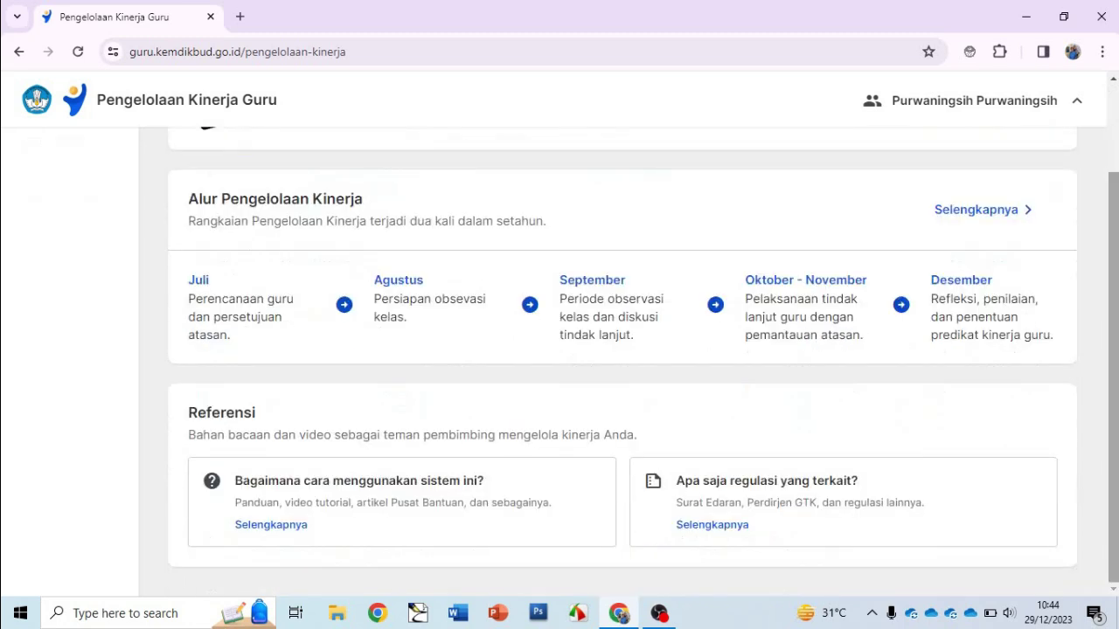
pyautogui.scroll(3, 1110, 172)
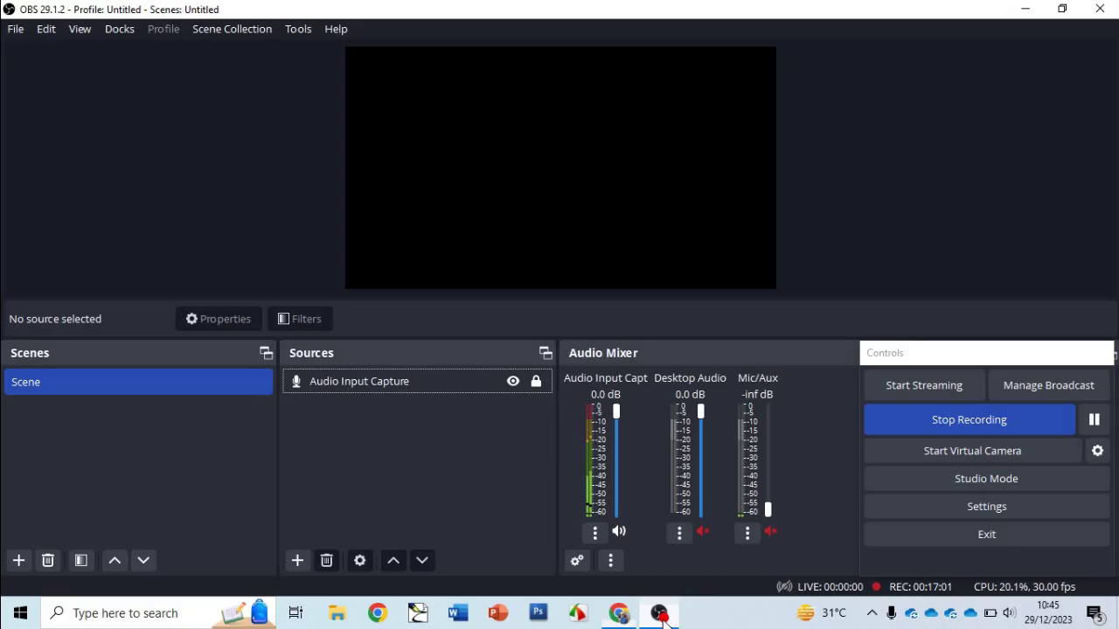
pyautogui.click(658, 613)
pyautogui.click(1016, 419)
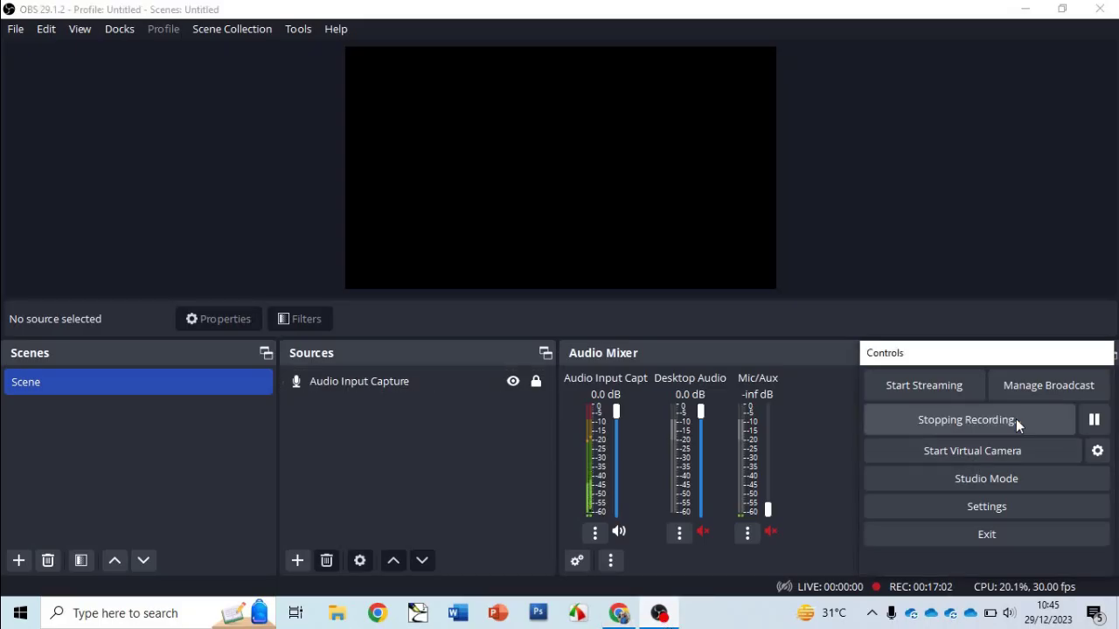
pyautogui.click(619, 612)
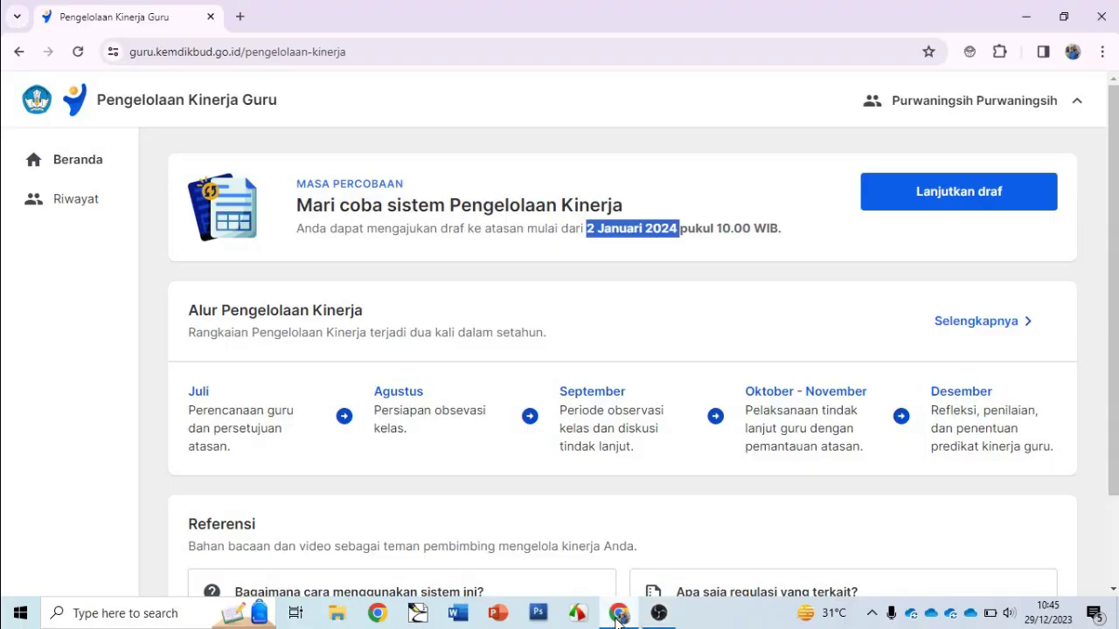